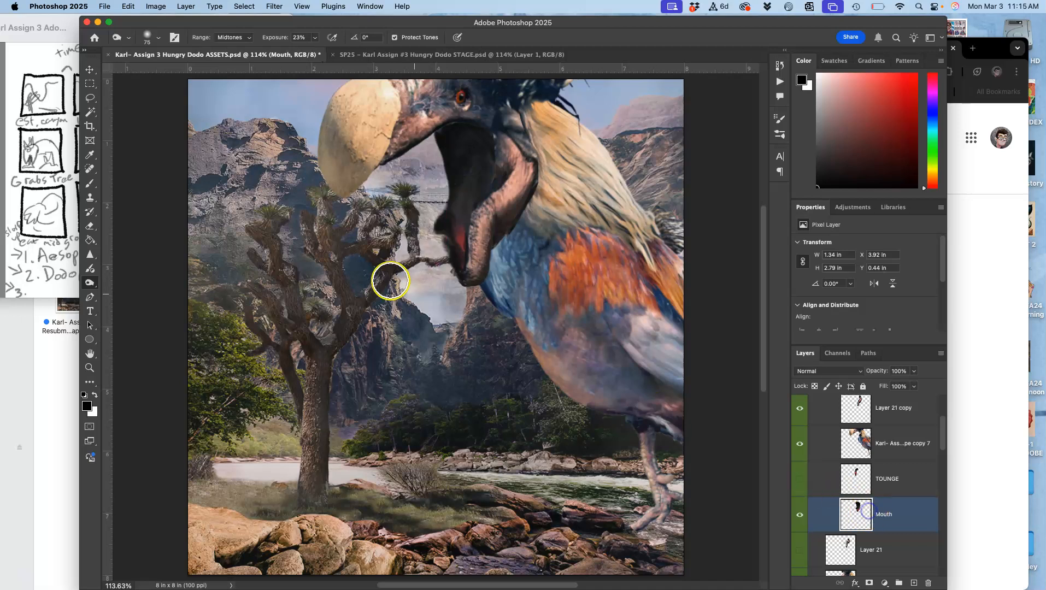
Trim the Mouth layer's excess along the front of the throat with the Lasso, and warp its upper front corner toward the beak.
left_click(90, 98)
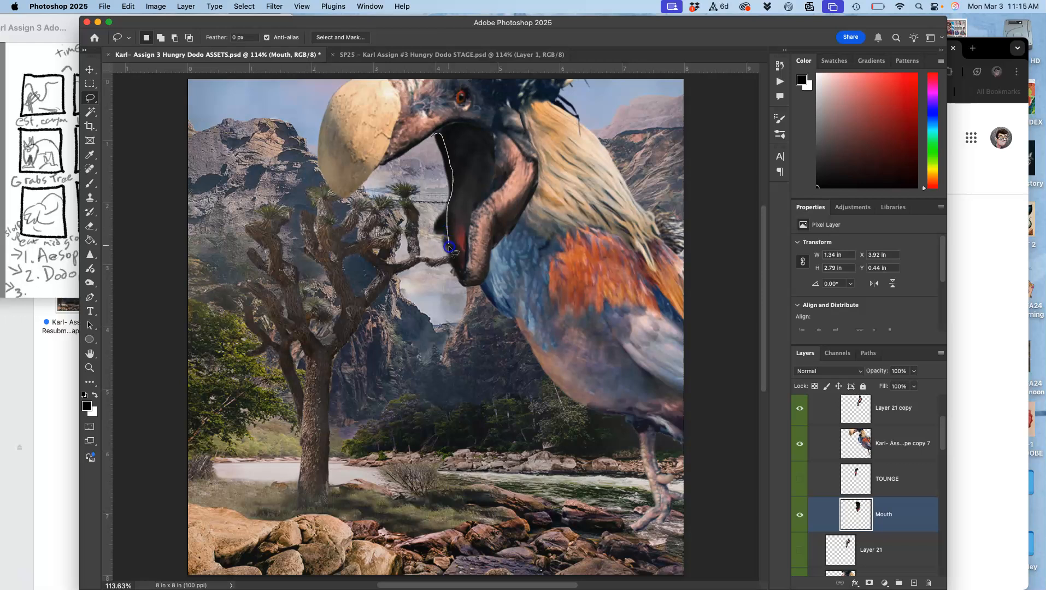
left_click_drag(410, 209, 410, 209)
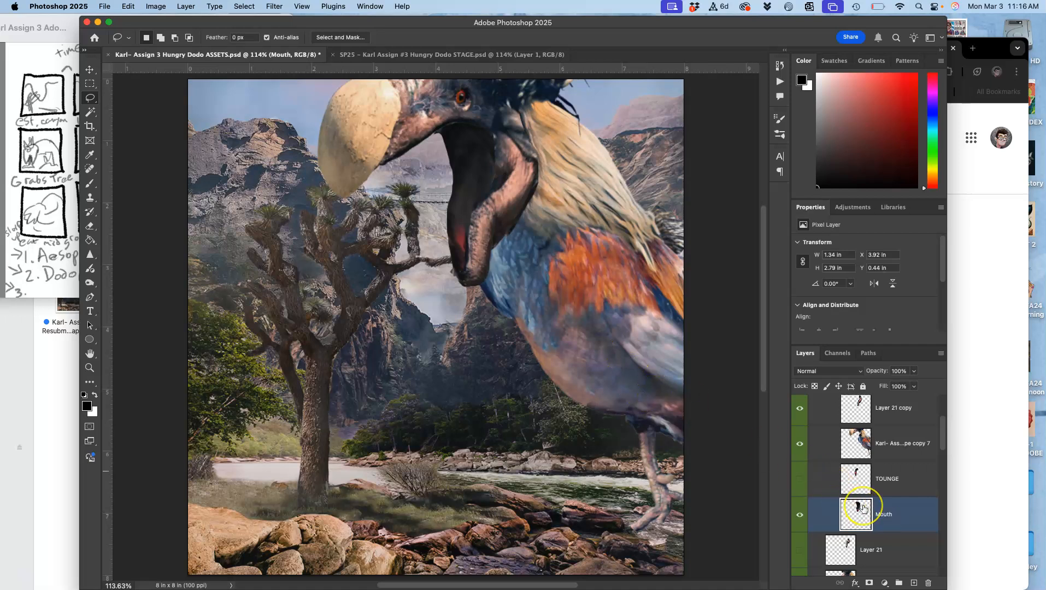
key("super+t")
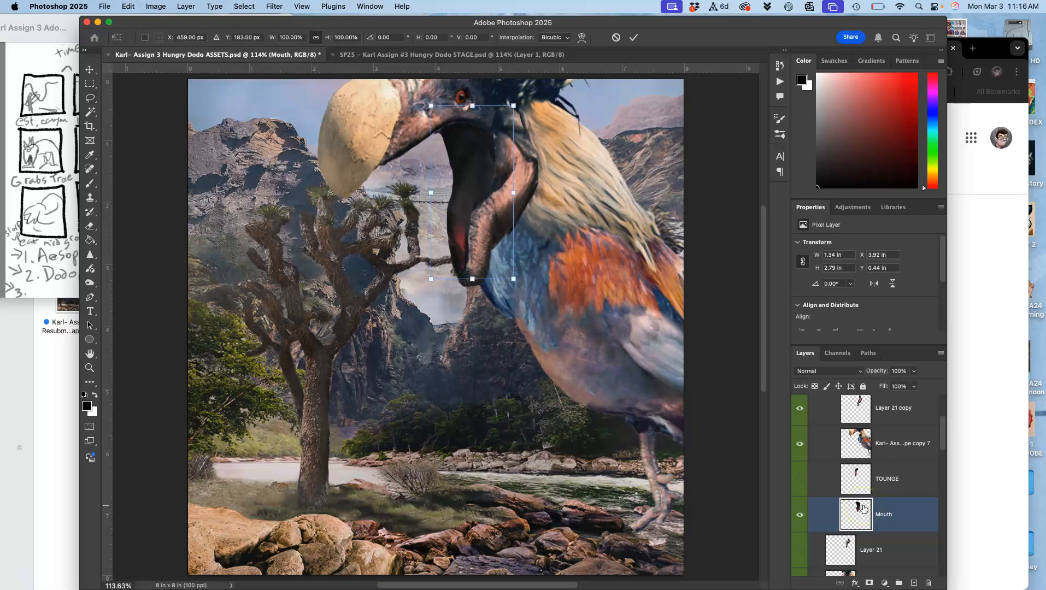
right_click(475, 156)
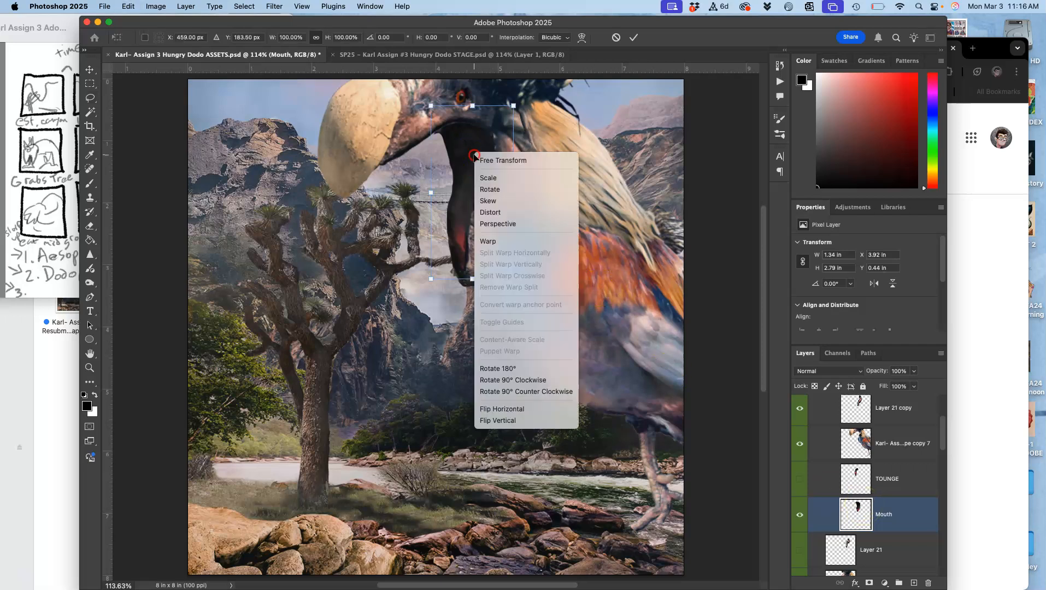
left_click(494, 242)
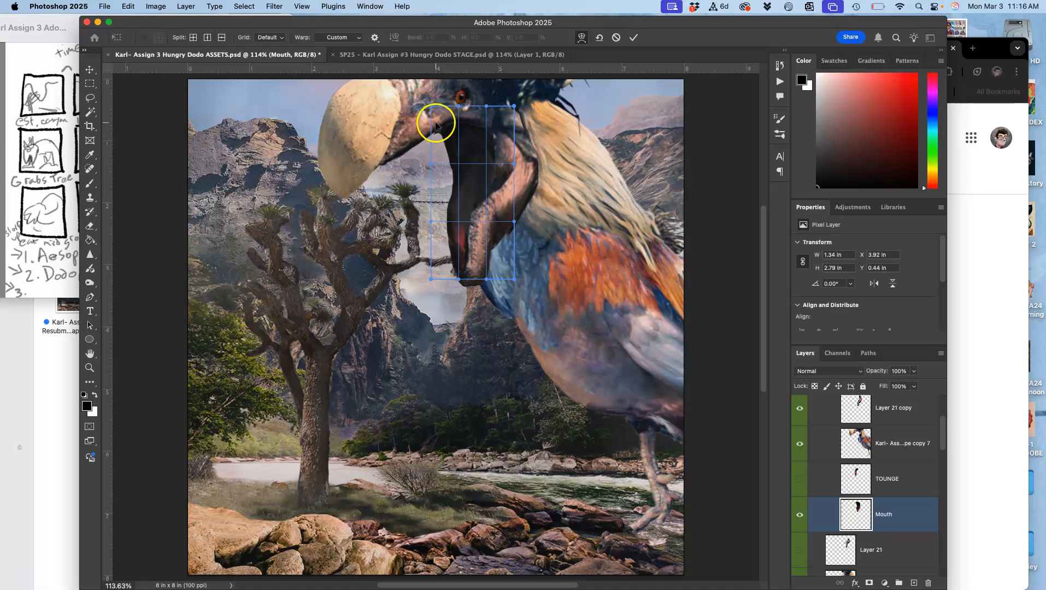
left_click_drag(431, 125, 421, 134)
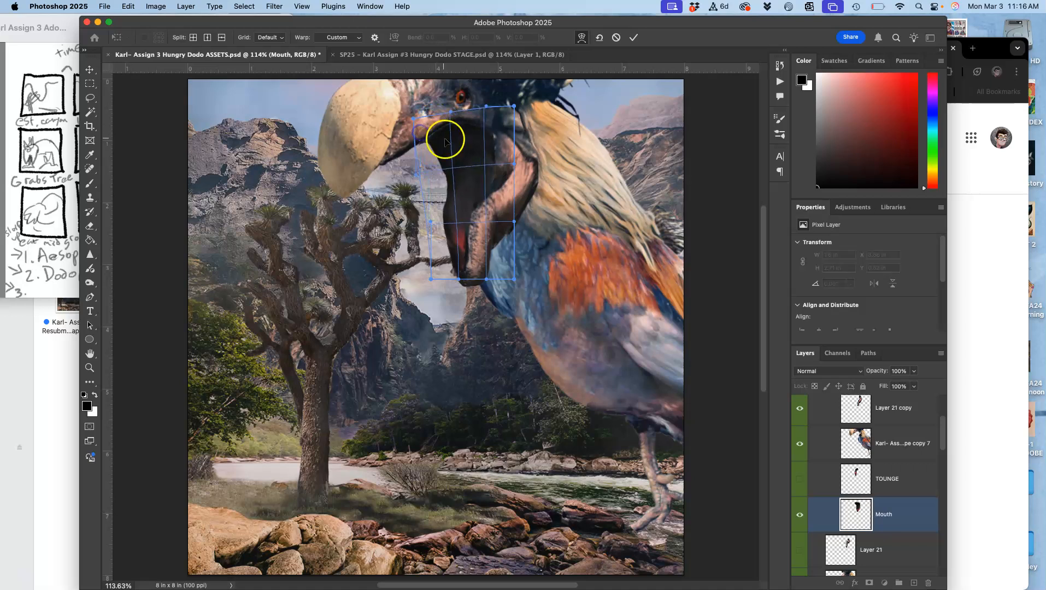
key("Return")
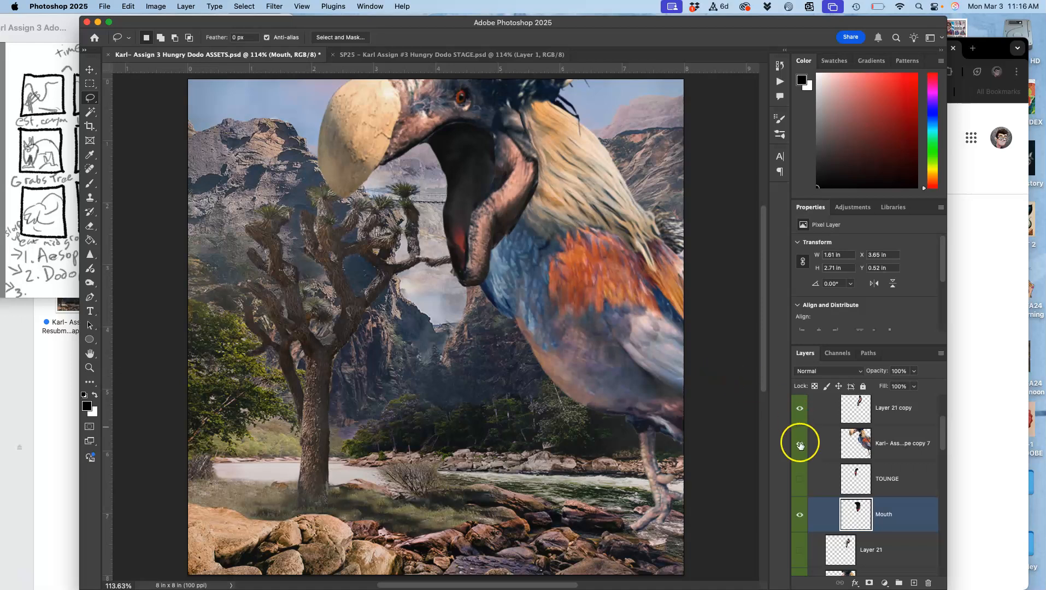
Show the TOUNGE layer and cut away the tongue's inner edge and tip with a Lasso selection.
left_click(800, 479)
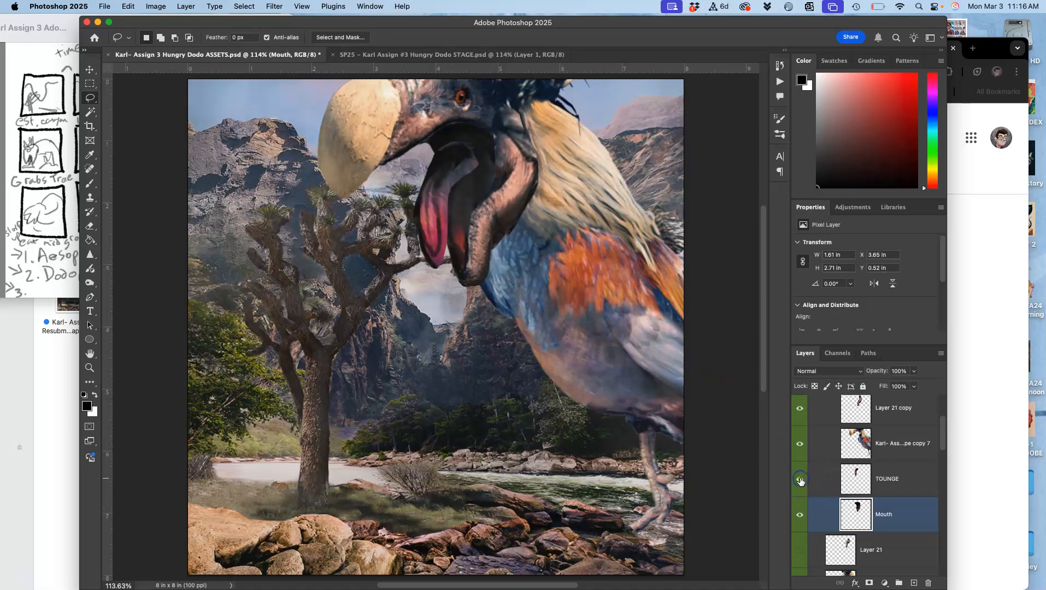
left_click(857, 484)
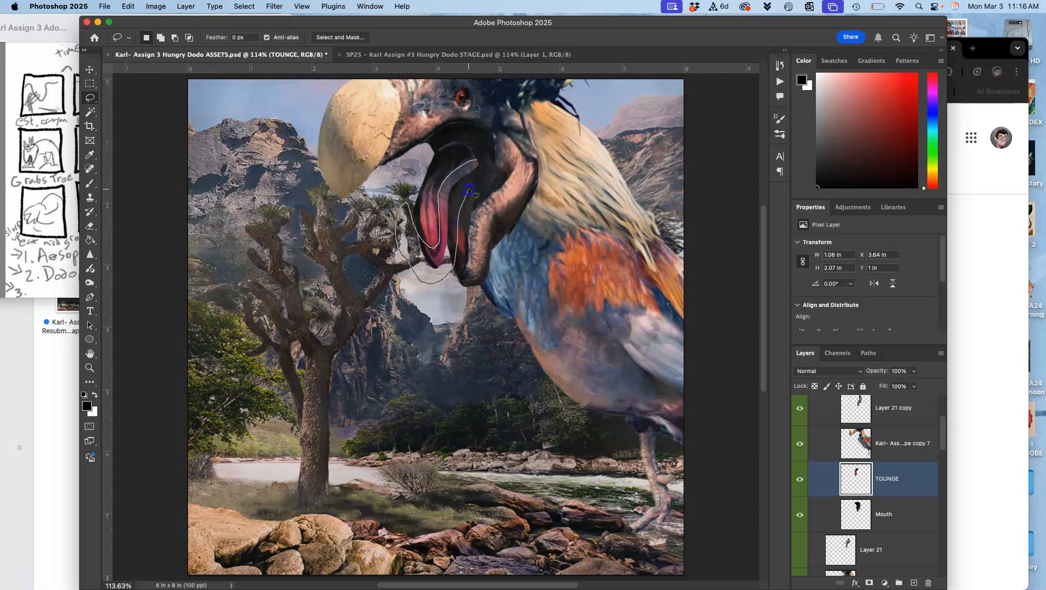
left_click_drag(483, 171, 483, 170)
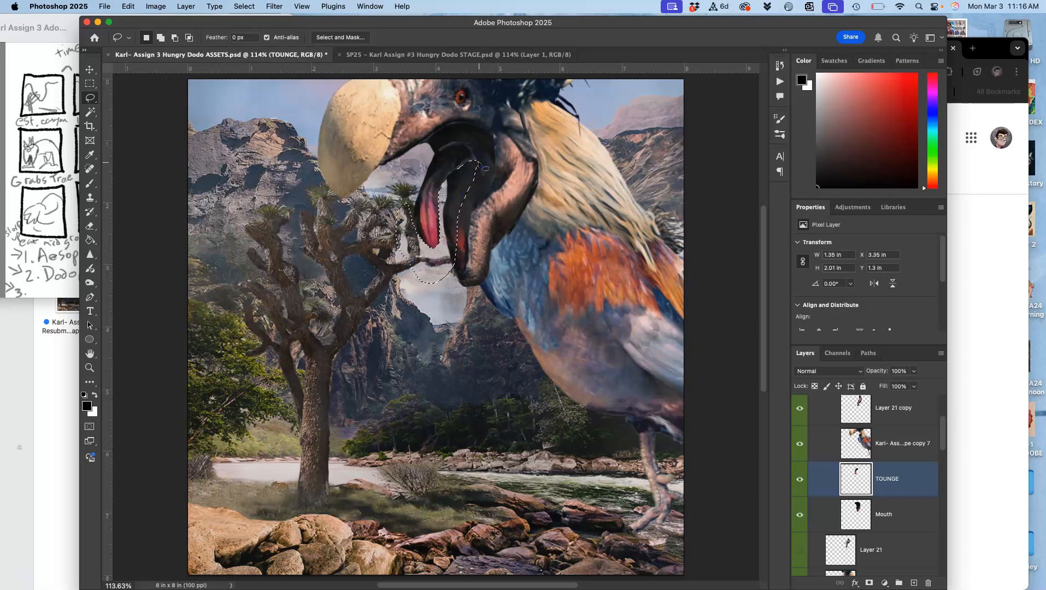
left_click(507, 223)
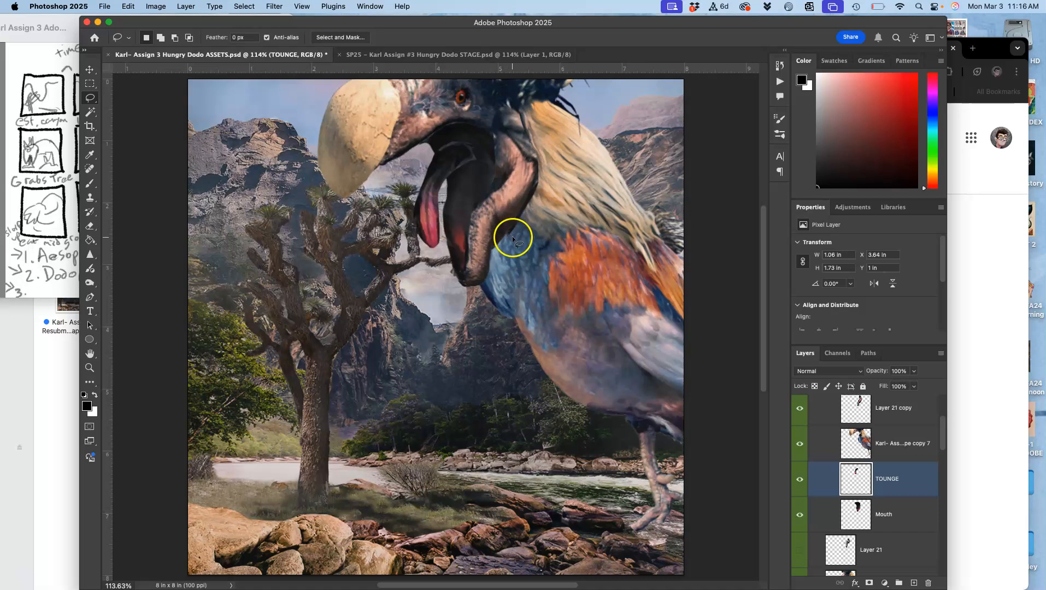
Scale the tongue to about 121% and warp it so its base reaches back into the throat.
key("super+t")
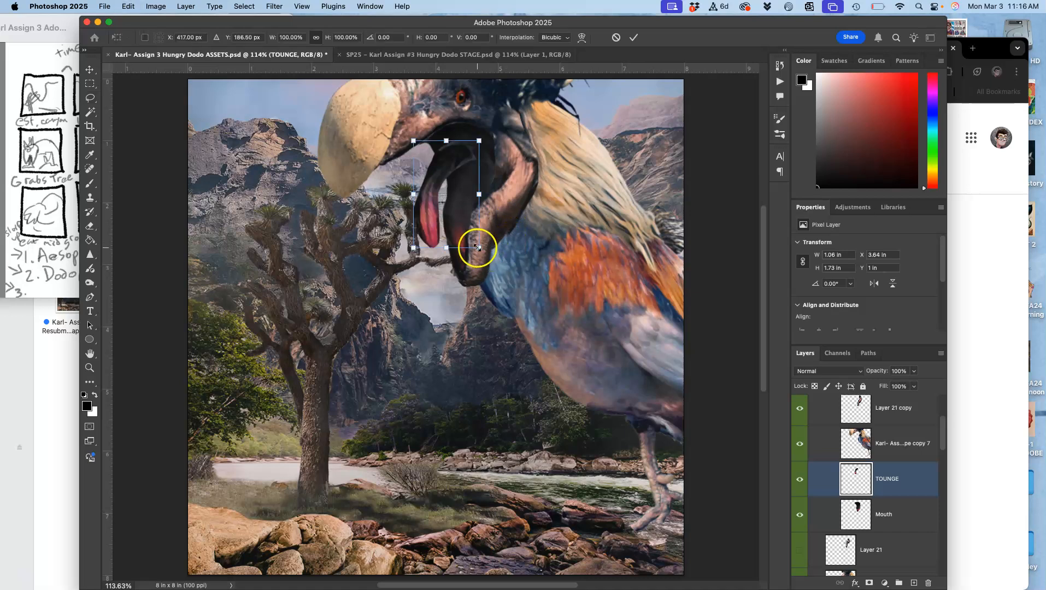
left_click_drag(479, 250, 487, 257)
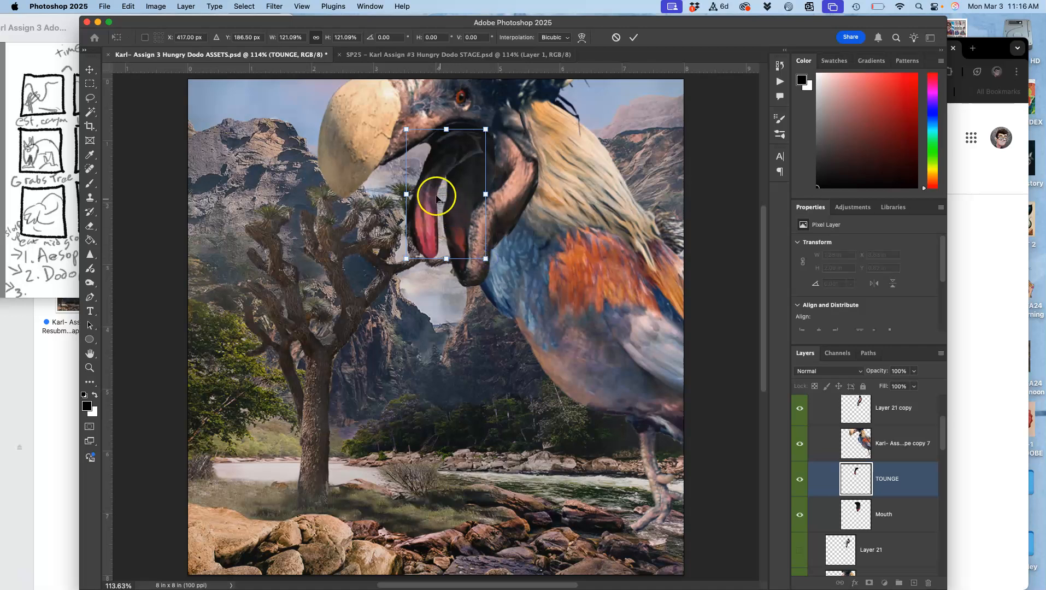
right_click(436, 196)
left_click(452, 281)
left_click_drag(452, 164, 459, 177)
left_click_drag(486, 129, 463, 149)
left_click_drag(420, 241, 426, 237)
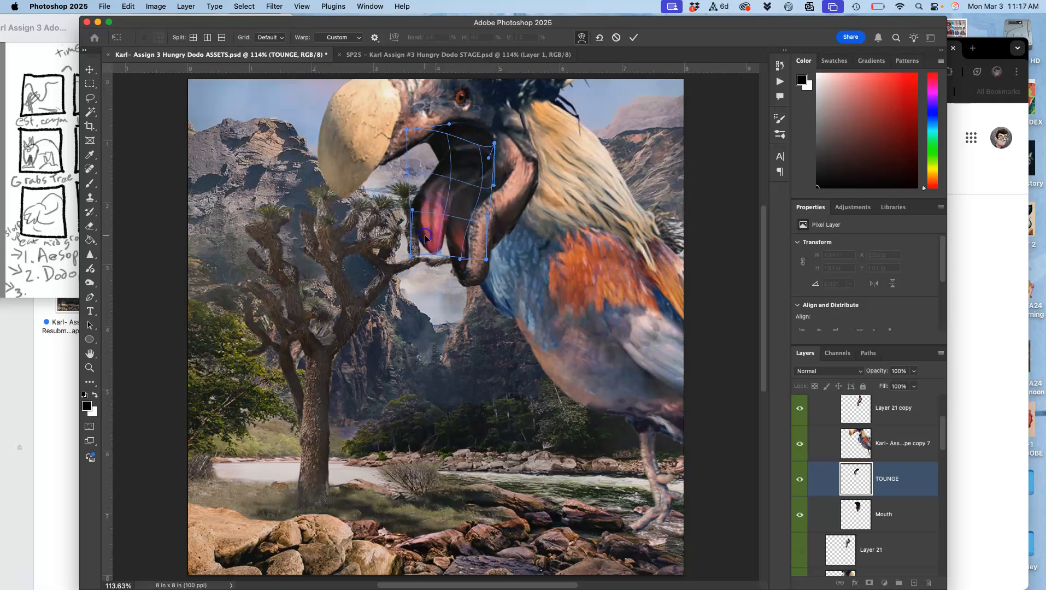
key("Return")
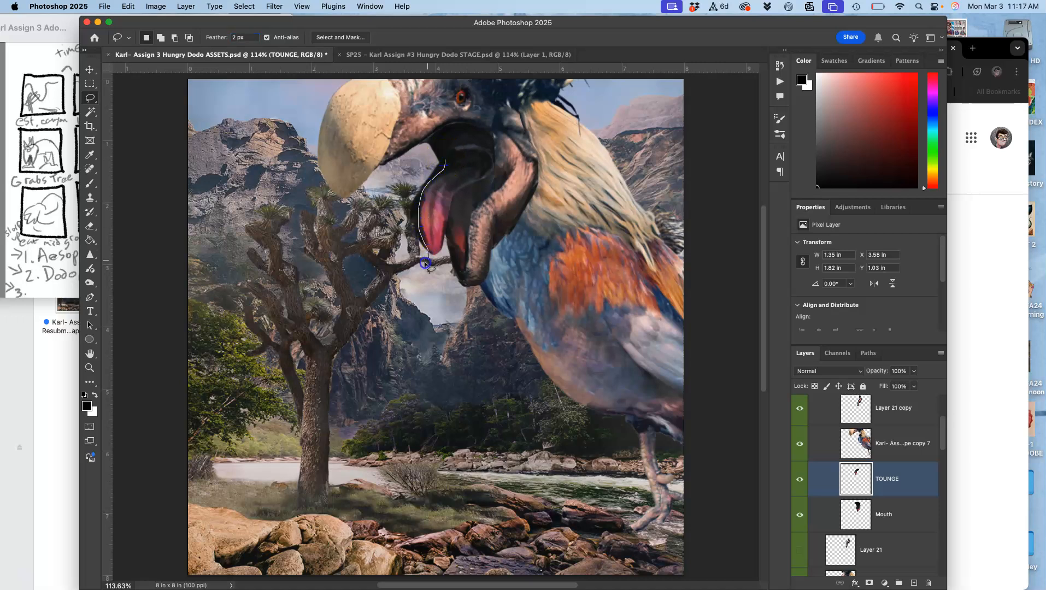
Trim the tongue's outer edge and the stray area near the throat using the Lasso with a 2 px feather.
left_click_drag(390, 181, 405, 154)
left_click(409, 230)
mouse_move(505, 179)
left_mouse_down()
mouse_move(531, 194)
mouse_move(527, 230)
mouse_move(455, 156)
left_mouse_up()
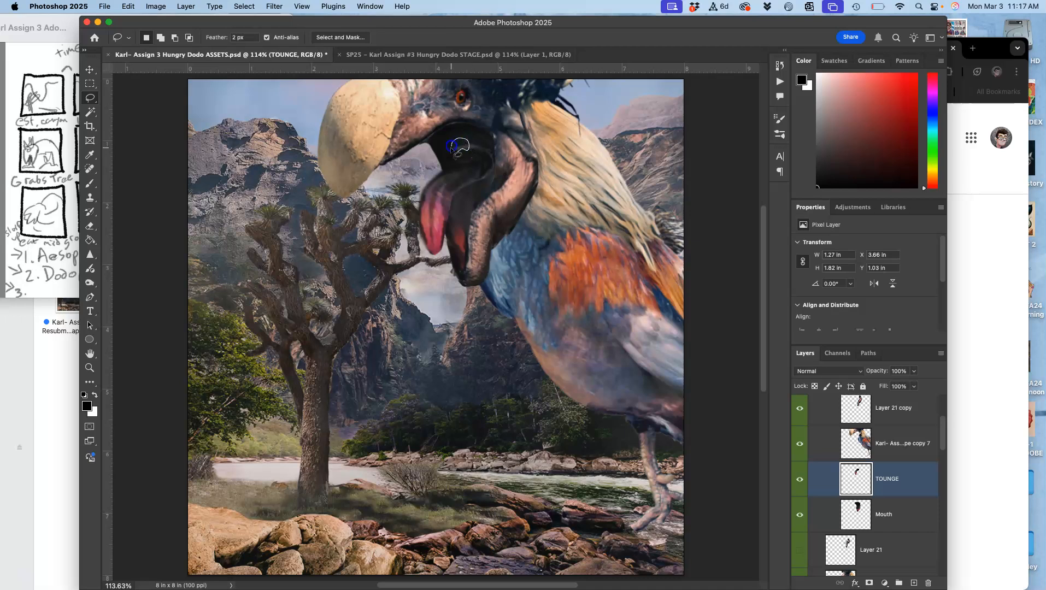
mouse_move(457, 152)
left_mouse_down()
mouse_move(490, 175)
mouse_move(474, 147)
mouse_move(492, 182)
mouse_move(481, 152)
left_mouse_up()
Darken the mouth interior on the Mouth and TOUNGE layers using the Burn tool with its range set to Shadows.
left_click(858, 513)
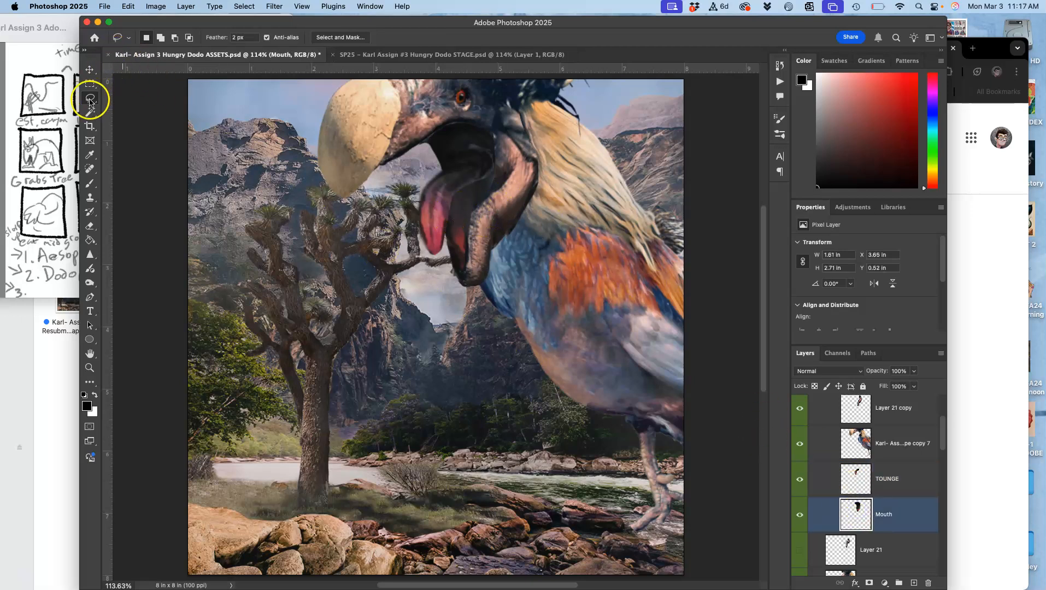
left_click(89, 283)
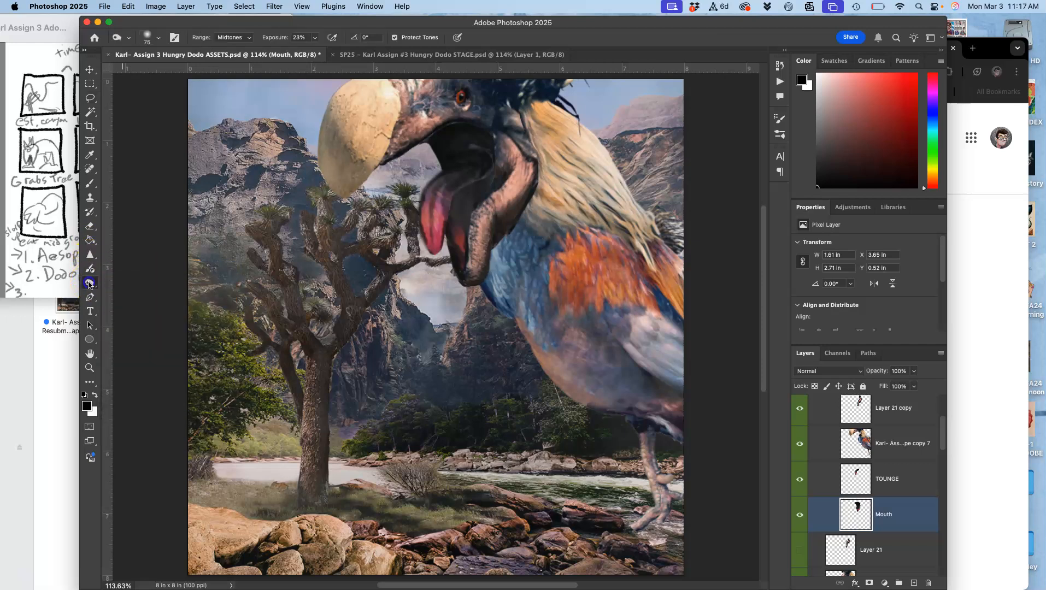
left_click(239, 39)
left_click(236, 27)
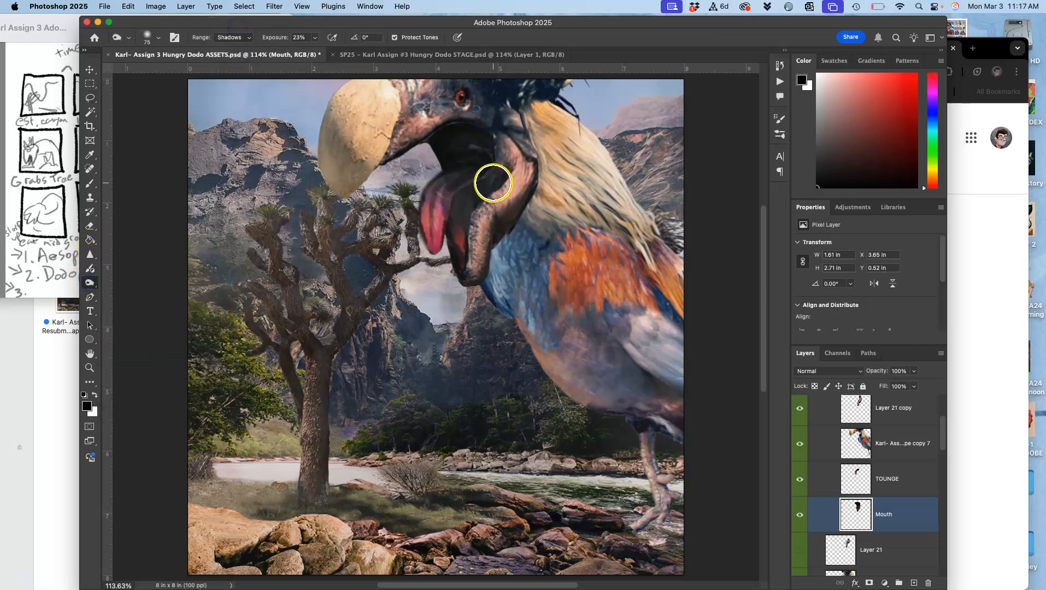
left_click_drag(449, 198, 441, 219)
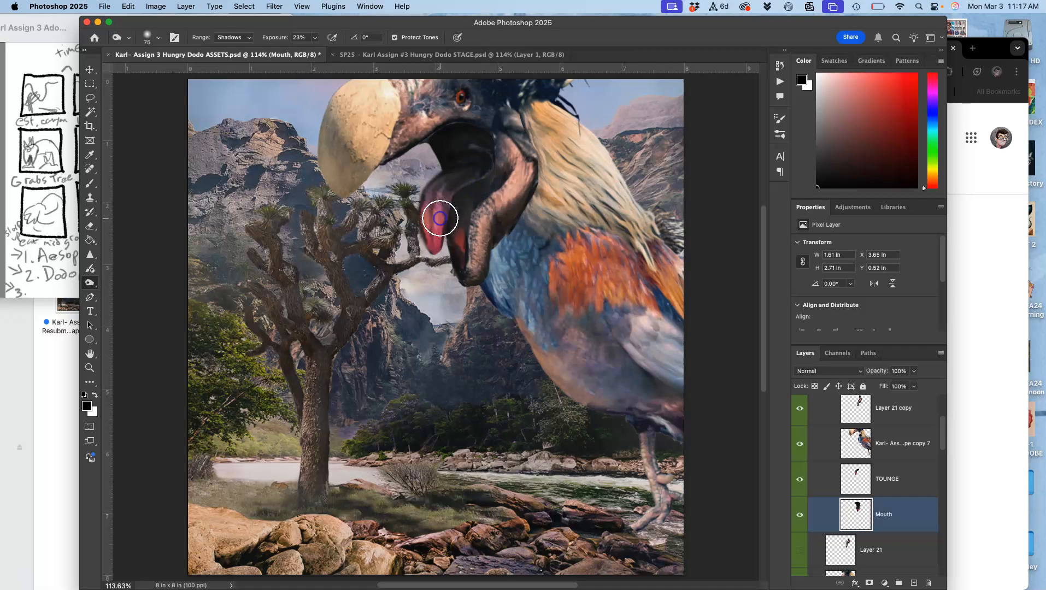
mouse_move(491, 172)
left_mouse_down()
mouse_move(486, 154)
mouse_move(484, 222)
left_mouse_up()
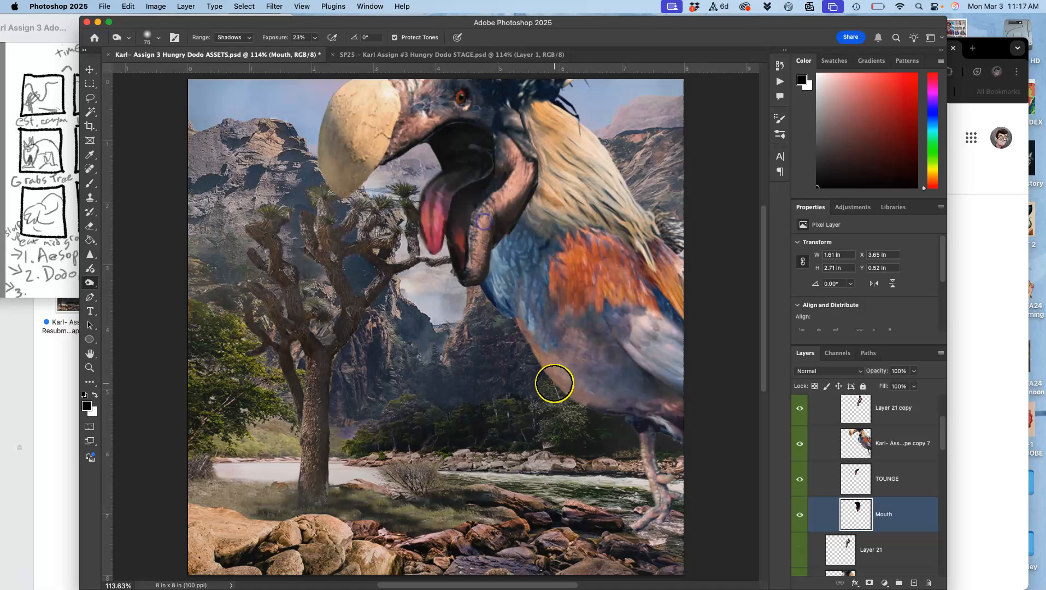
left_click(887, 480)
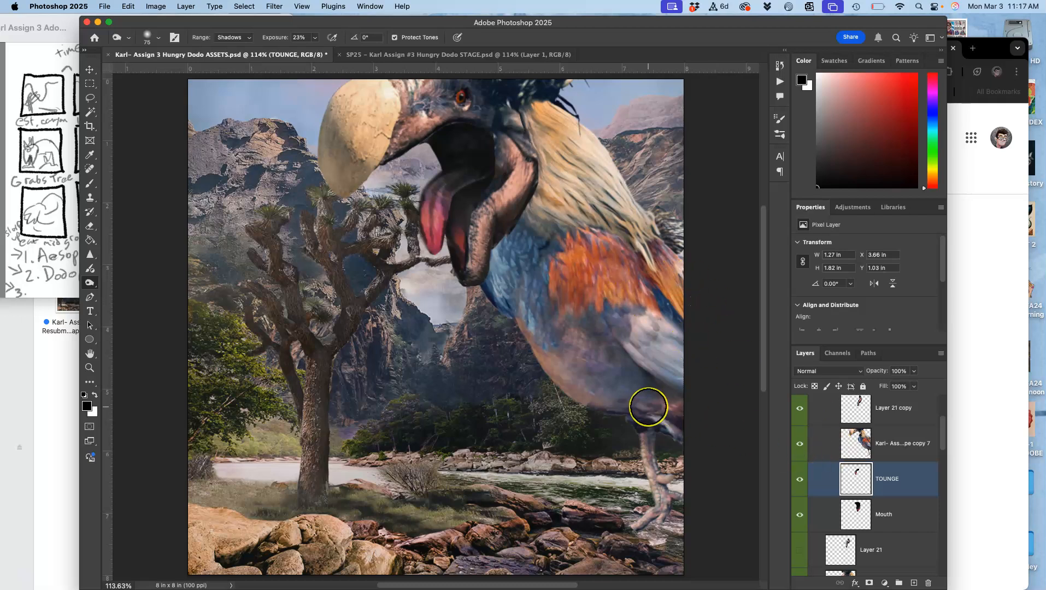
Check the composition at 100% and fit-to-screen size, and compare it with the Hungry Dodo STAGE document.
key("super+1")
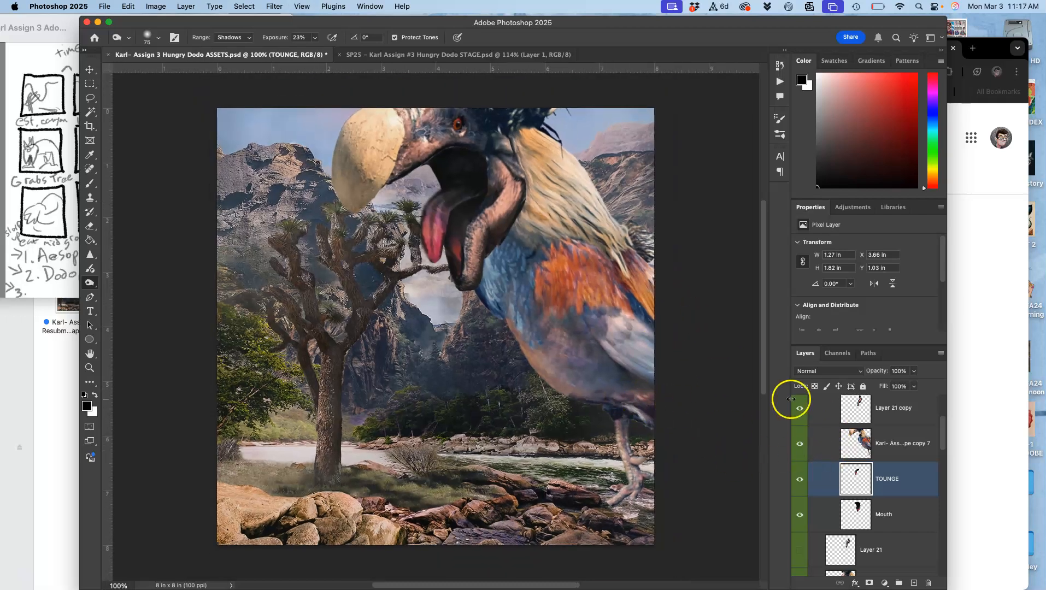
key("super+0")
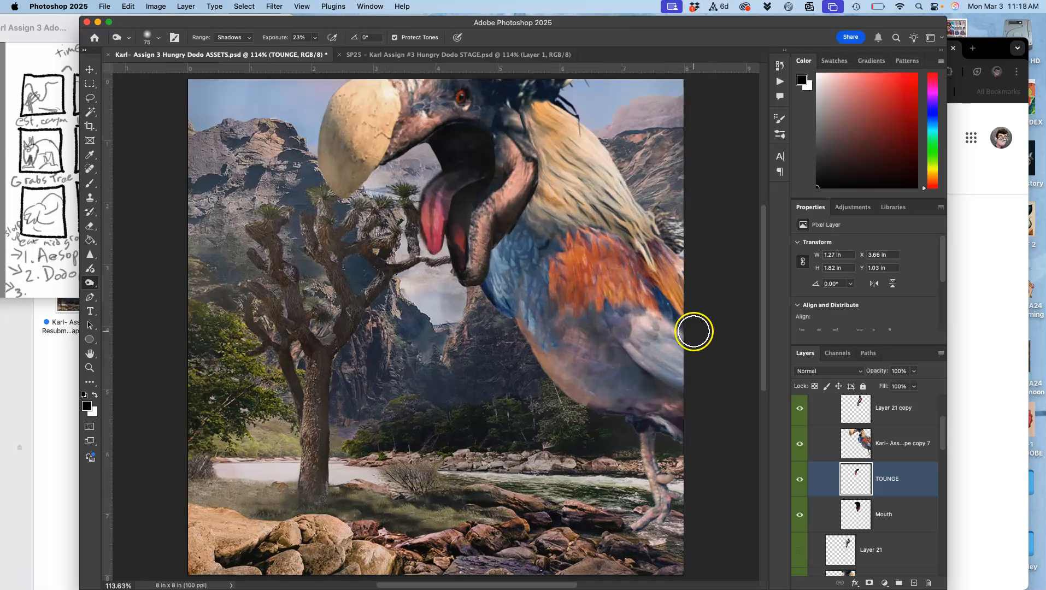
left_click(509, 55)
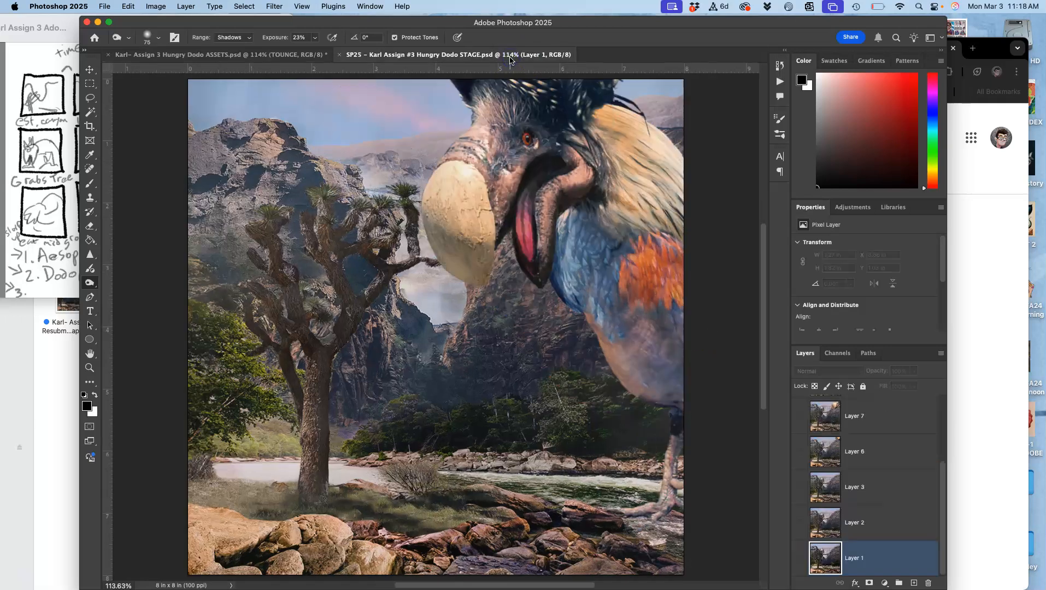
left_click(282, 55)
Hide both Layer 20 copy and Layer 20, and compare the scene with the Hungry Dodo STAGE document.
scroll(857, 481, "down", 5)
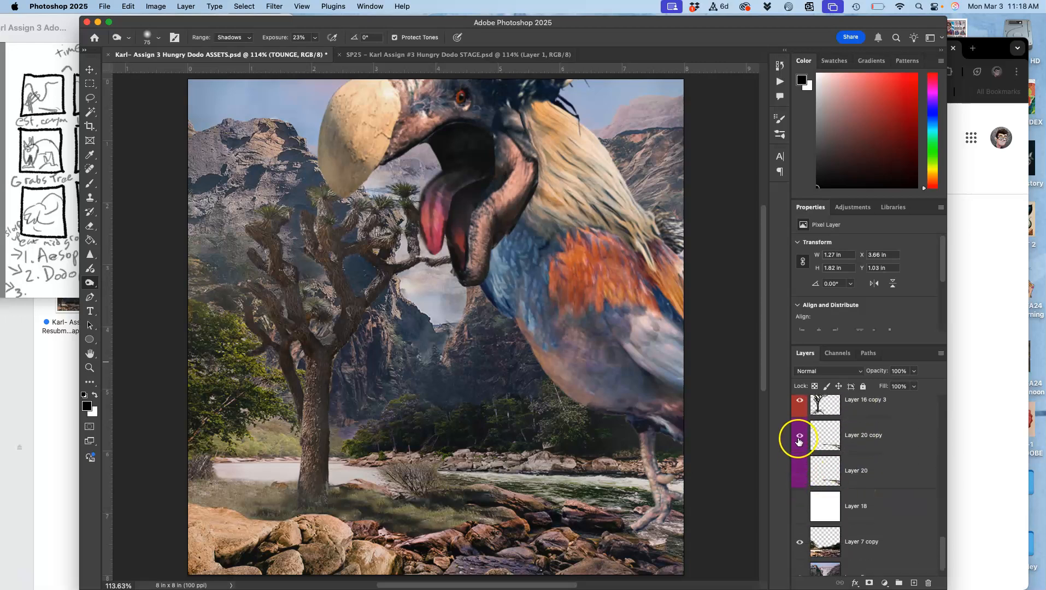
left_click(799, 471)
left_click(798, 438)
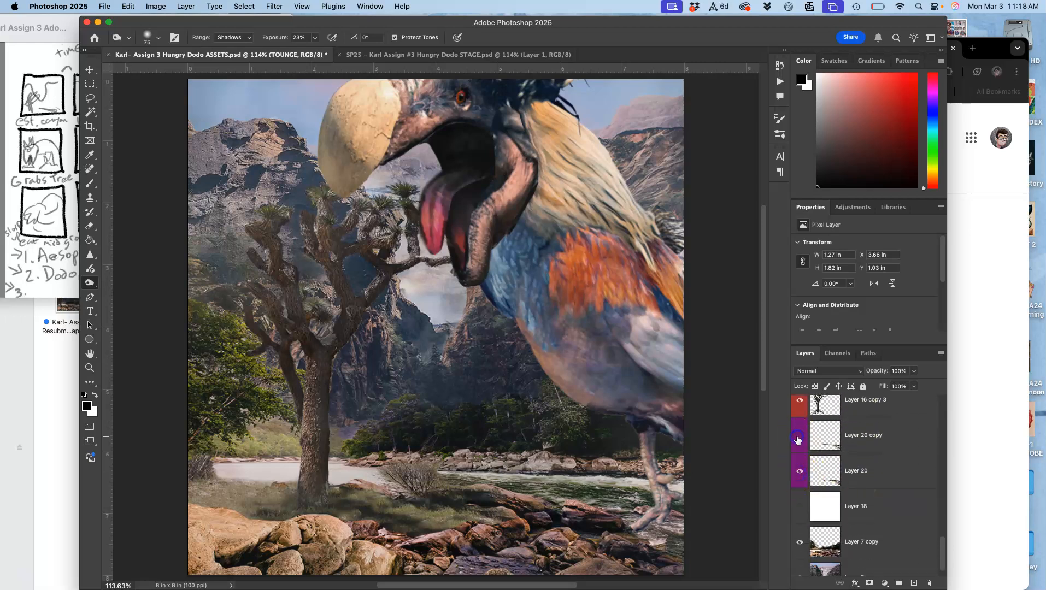
left_click(801, 472)
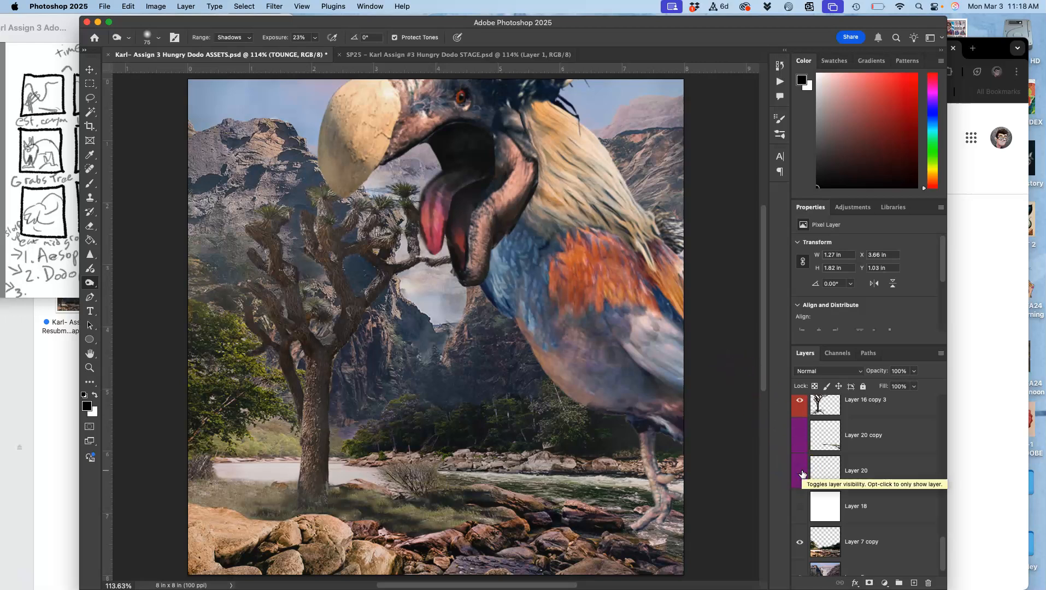
left_click(449, 57)
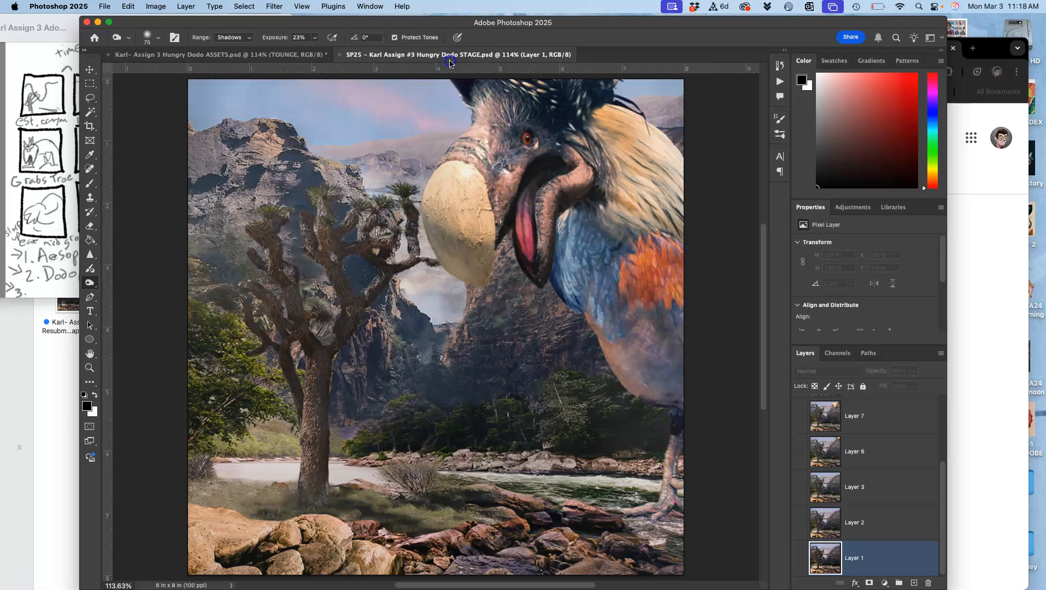
left_click(290, 56)
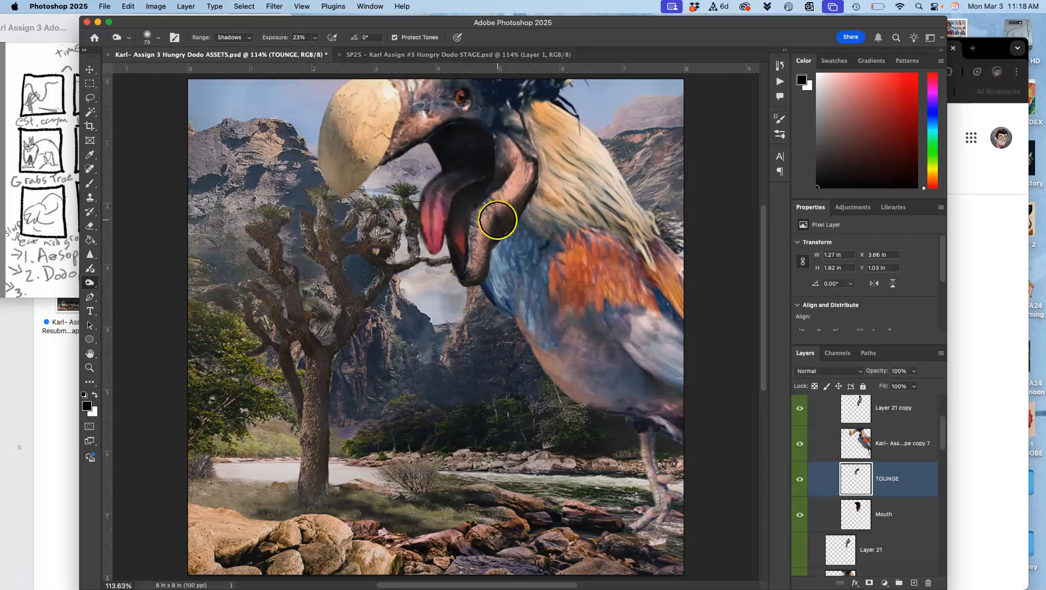
Set the opacity of Layer 14 copy to 34%, comparing the image with the STAGE document.
scroll(843, 449, "up", 3)
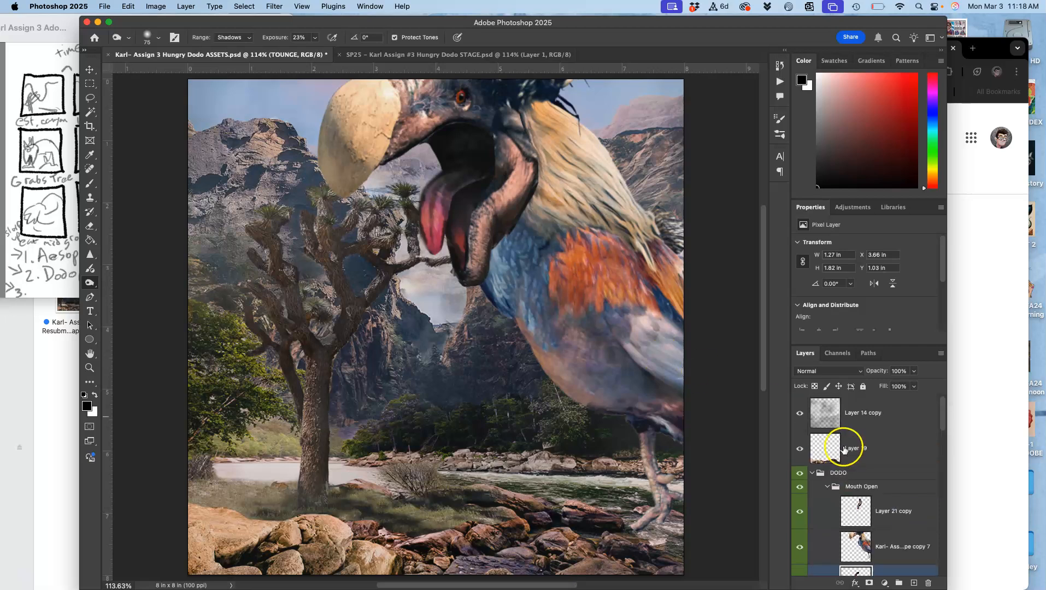
left_click(853, 413)
left_click(914, 372)
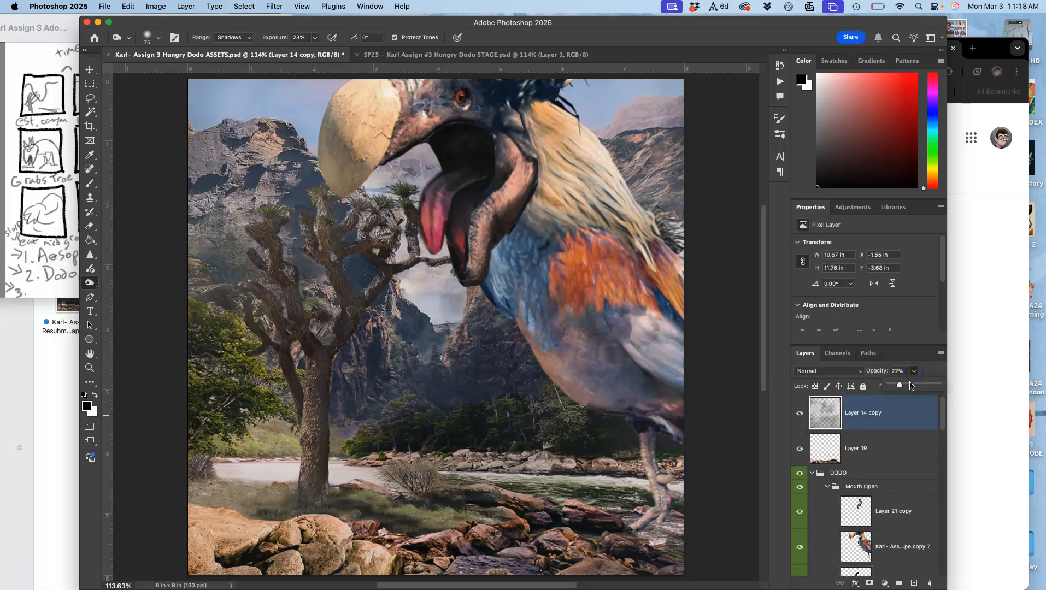
left_click(909, 386)
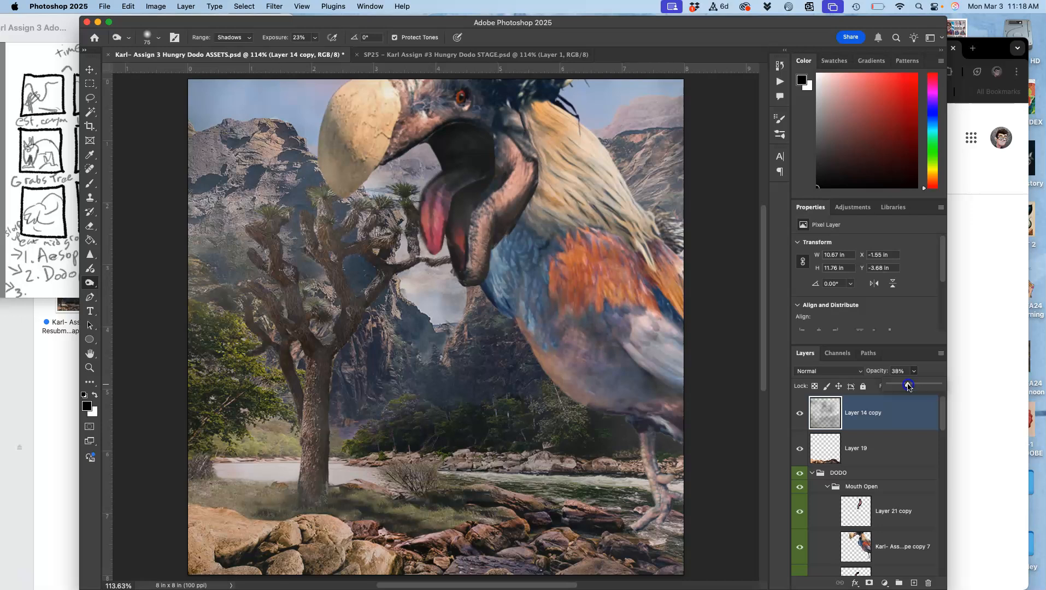
left_click(444, 55)
left_click(312, 56)
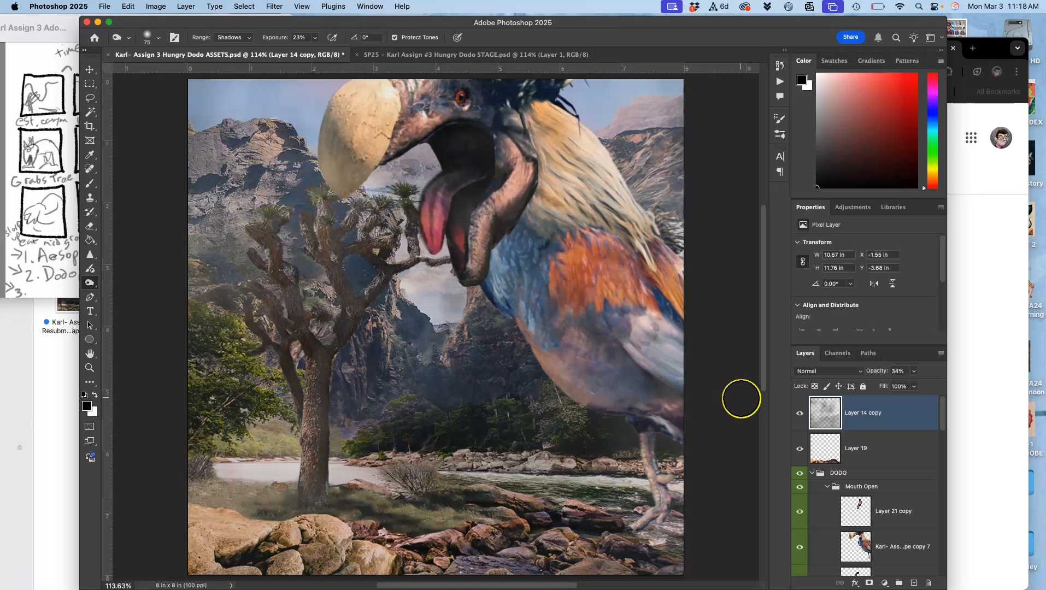
scroll(608, 413, "down", 3)
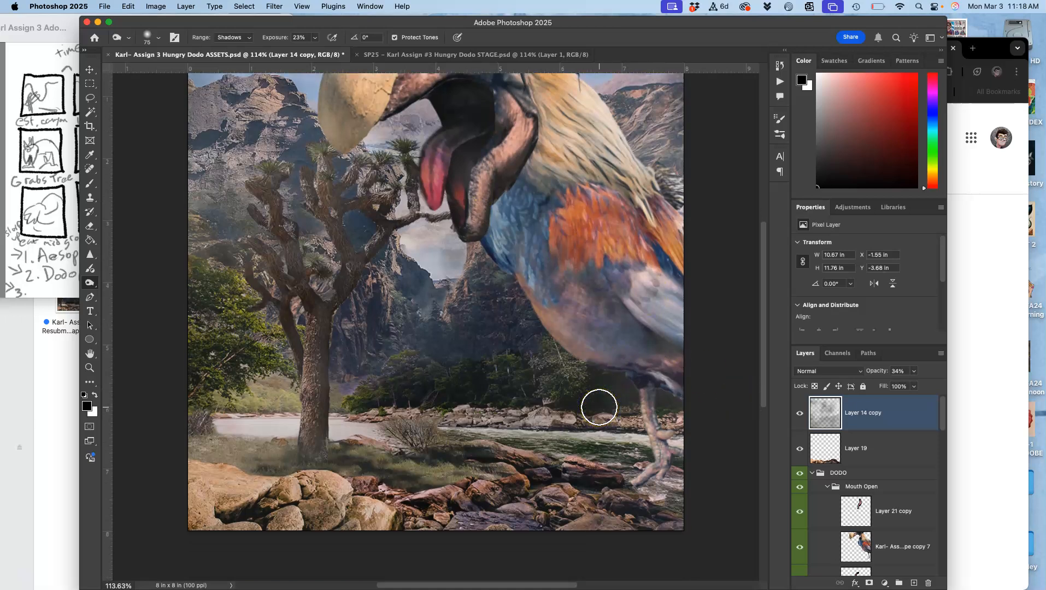
Set the opacity of Layer 14, located beneath the DODO group, to 15%.
scroll(599, 407, "down", 2)
scroll(831, 485, "down", 5)
scroll(833, 488, "down", 5)
left_click(849, 490)
left_click(913, 373)
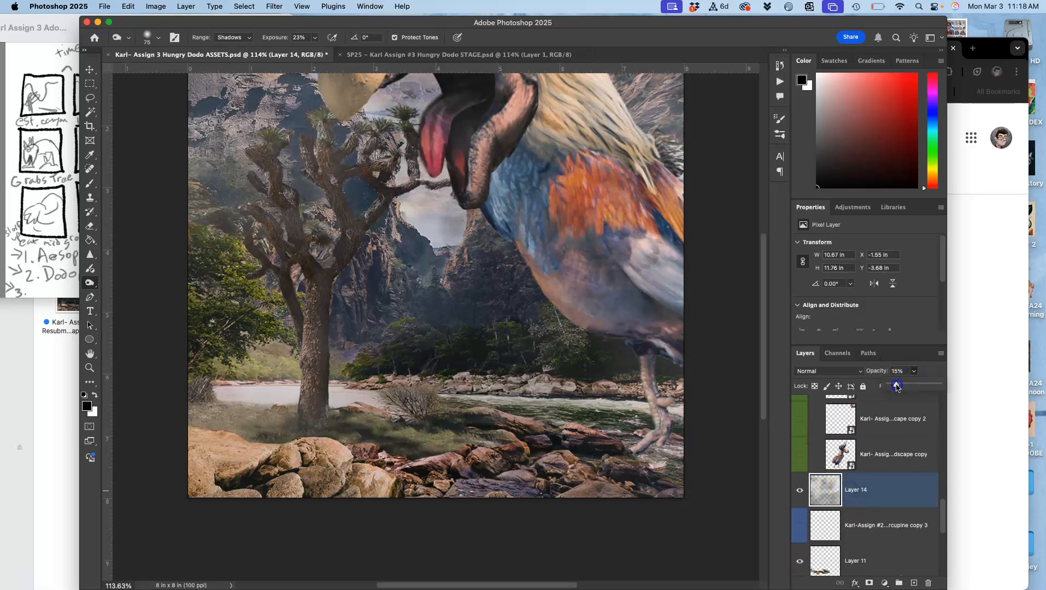
scroll(857, 450, "up", 5)
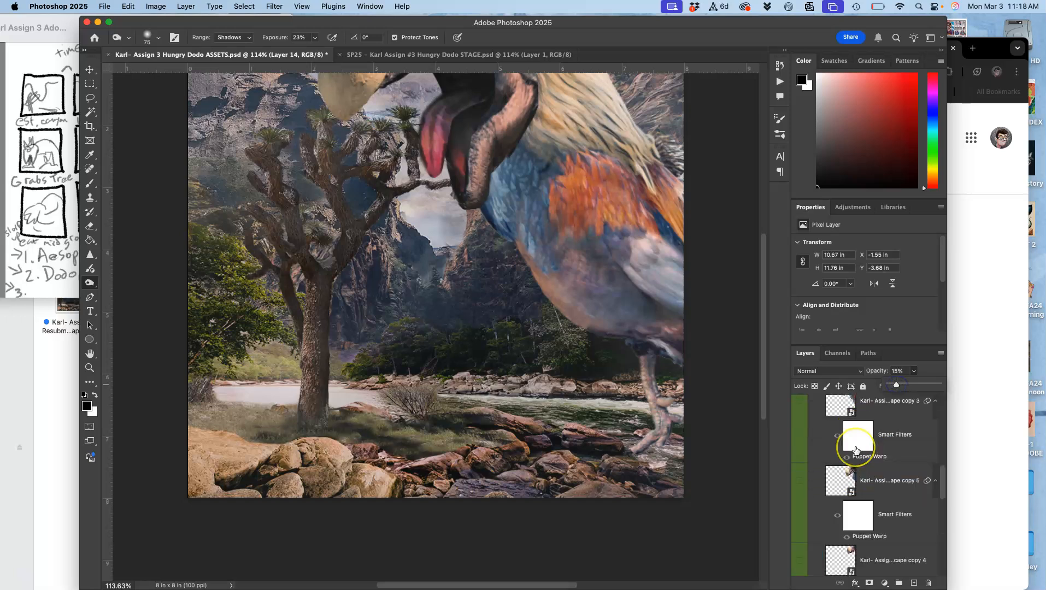
left_click(716, 421)
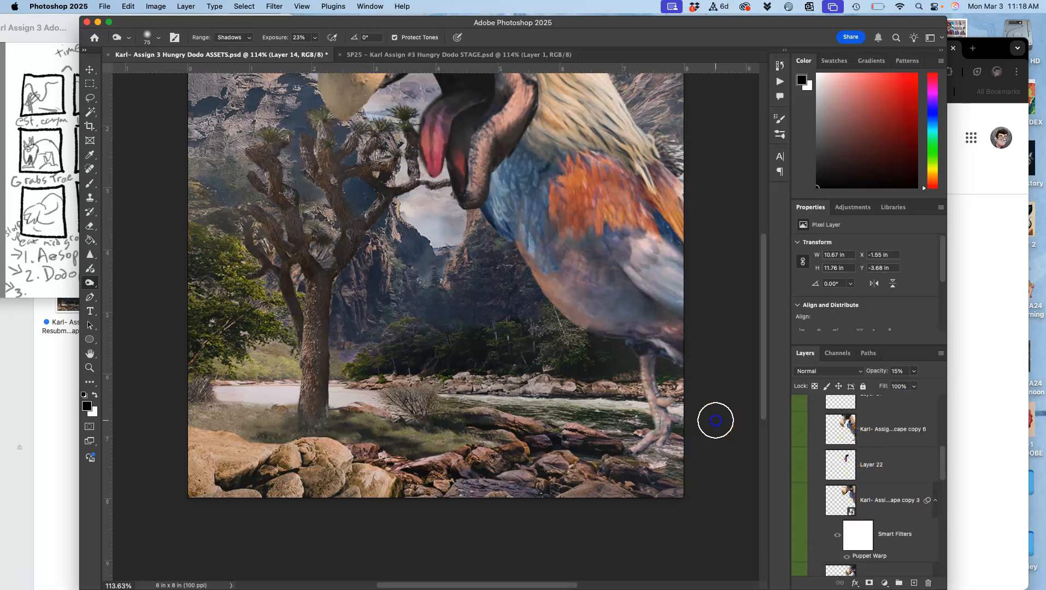
Compare the adjusted scene with the Hungry Dodo STAGE document, switching back and forth between the two.
scroll(716, 421, "up", 3)
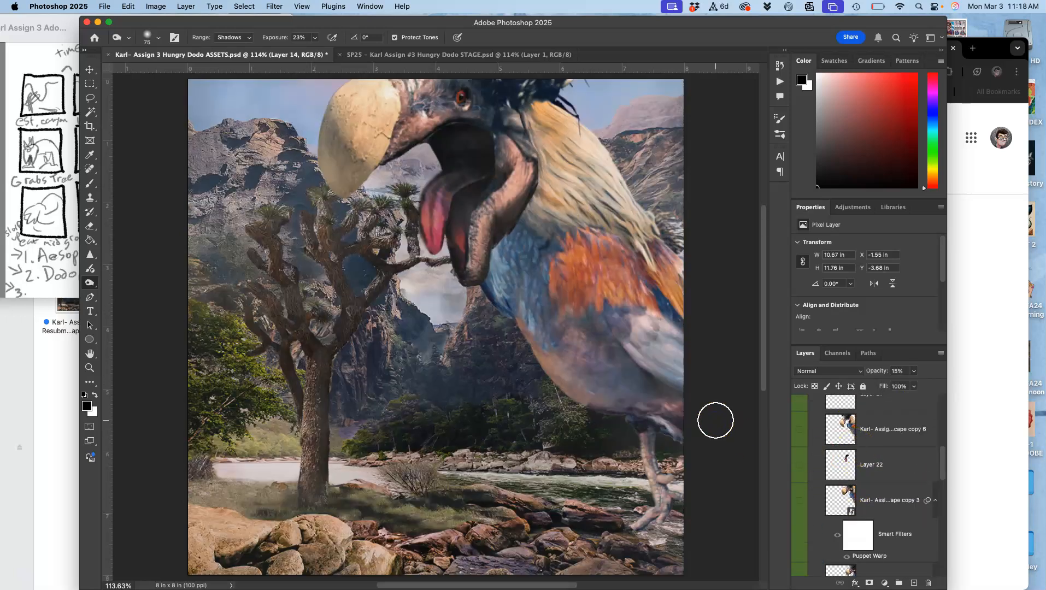
left_click(484, 55)
left_click(297, 56)
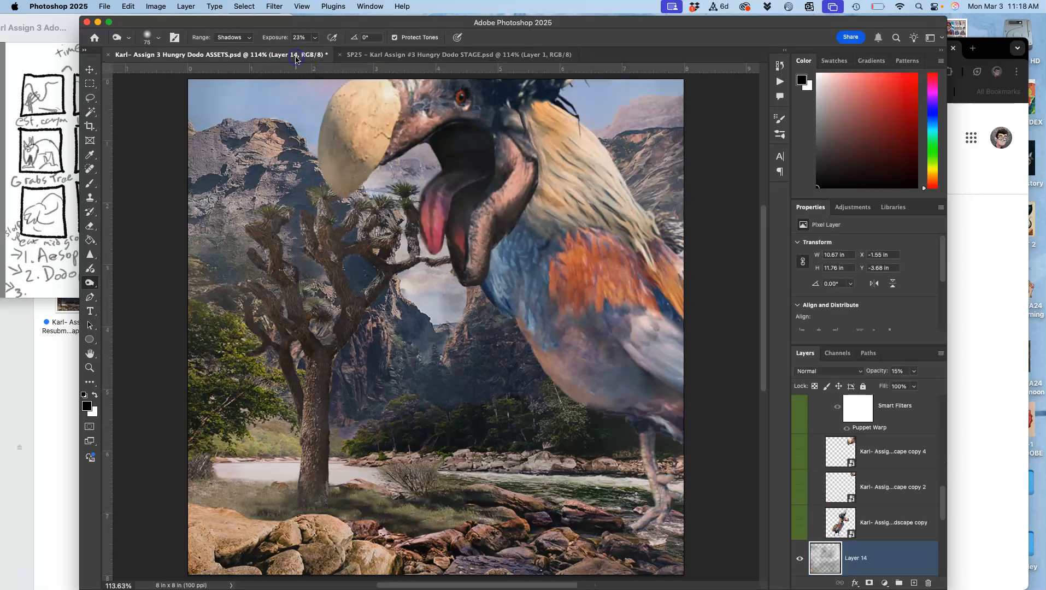
left_click(426, 55)
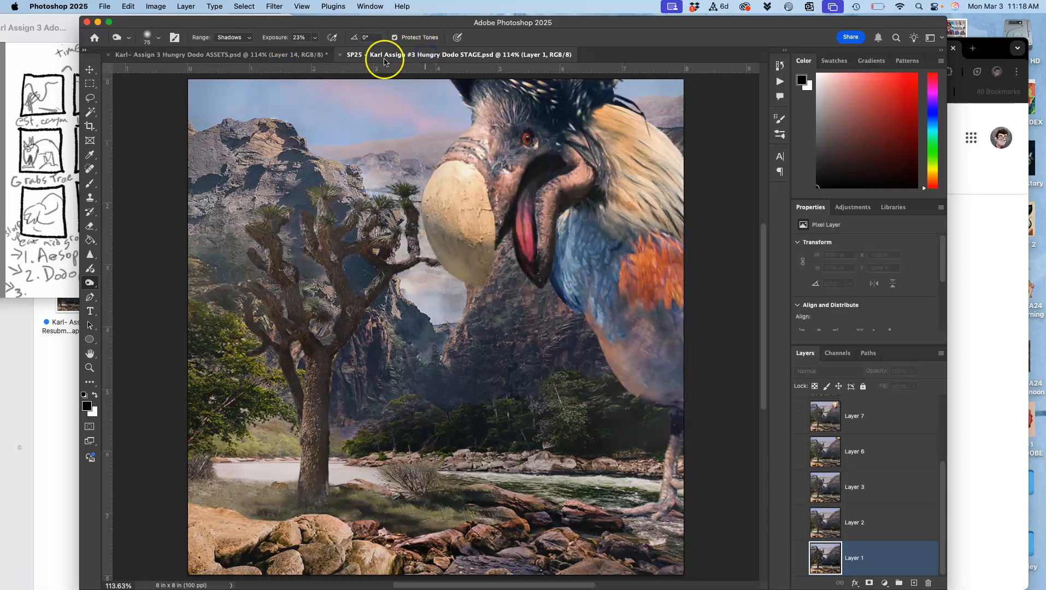
left_click(284, 56)
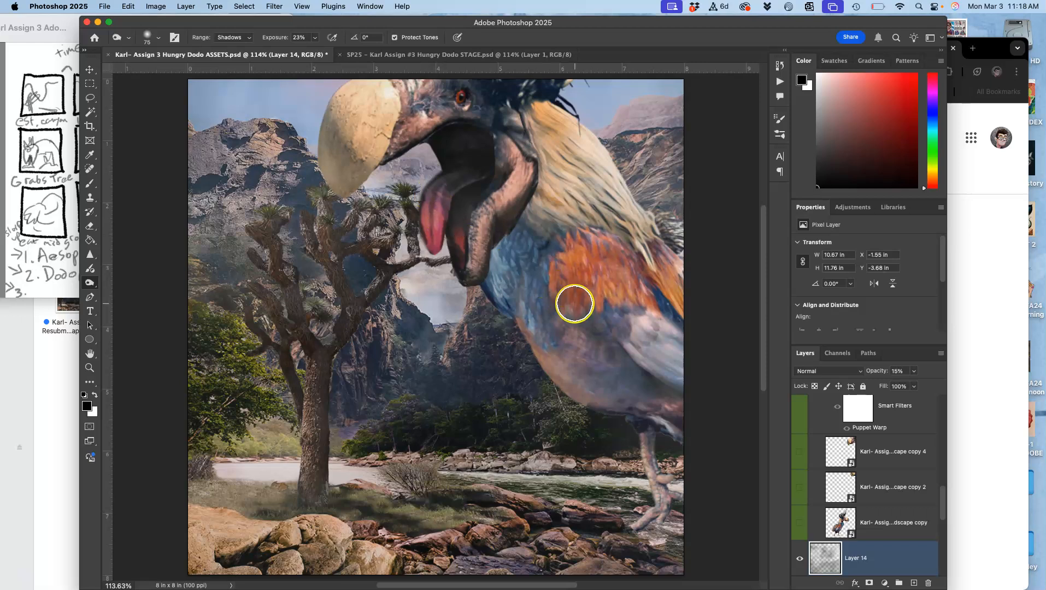
left_click(496, 55)
left_click(315, 54)
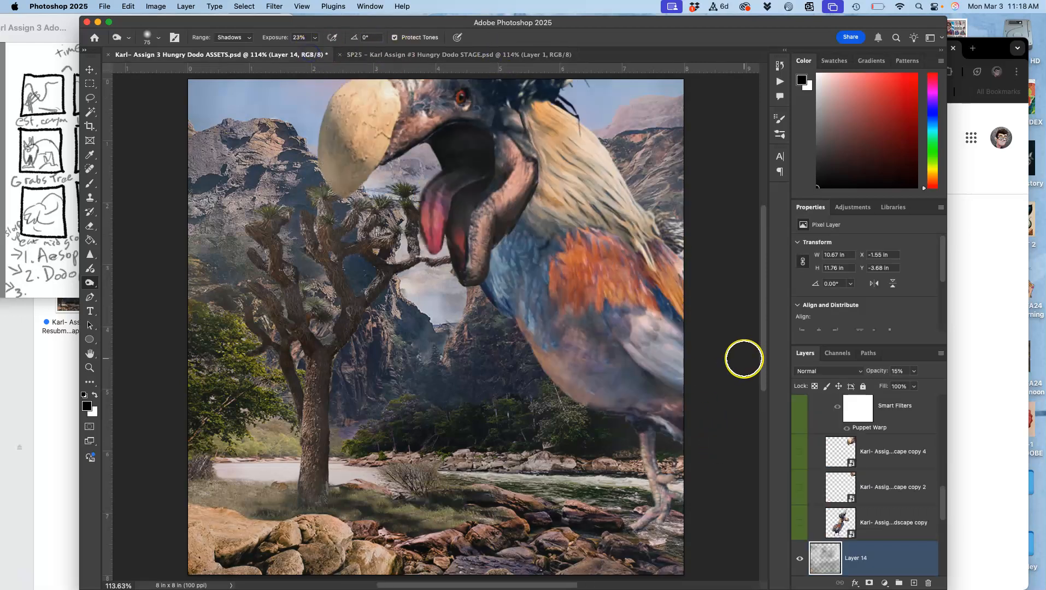
Merge a copy of all visible layers into a new layer above Layer 14 copy, and copy the entire canvas.
left_click(840, 425)
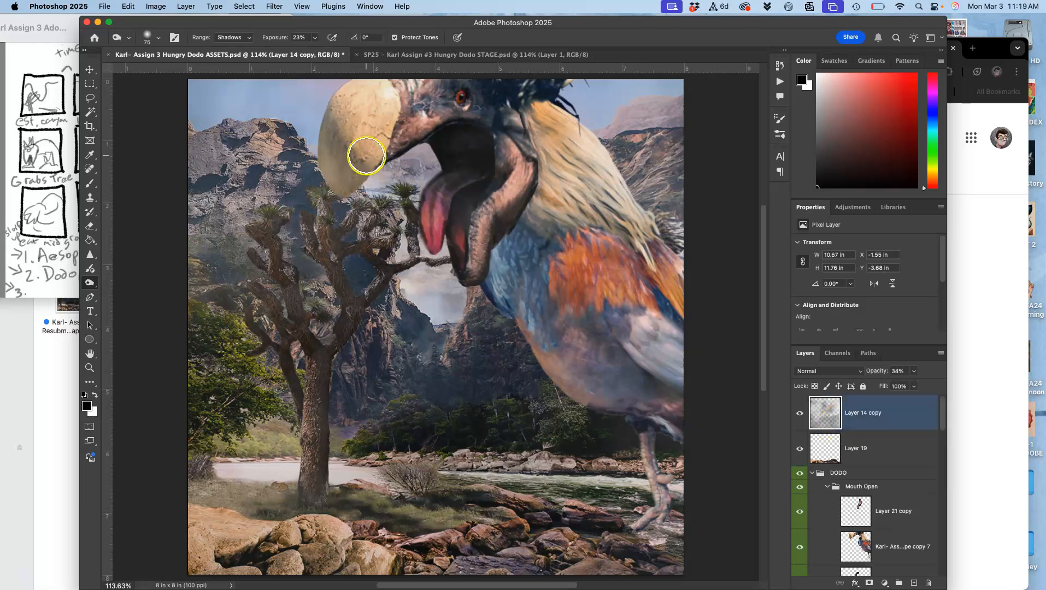
left_click(188, 8)
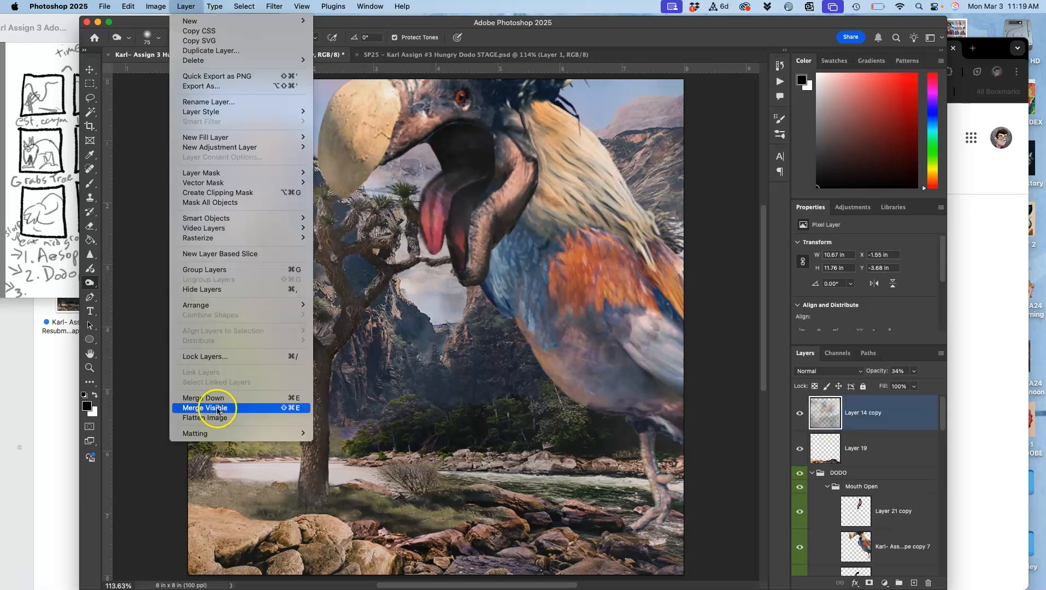
left_click(217, 409, "alt")
key("super+a")
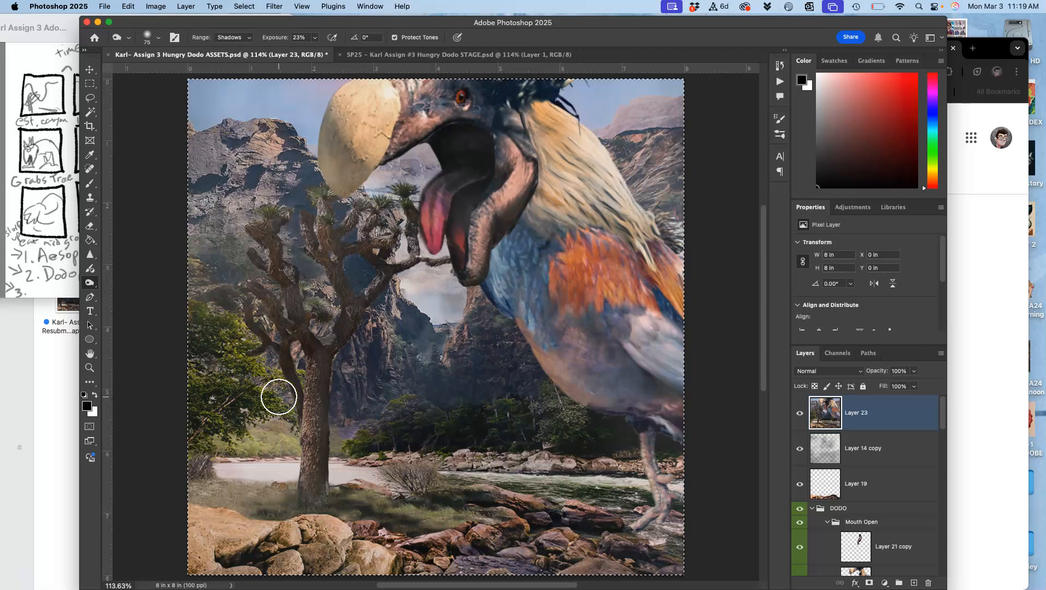
Switch to the Hungry Dodo STAGE document and make all the layers below Layer 10 visible.
left_click(449, 56)
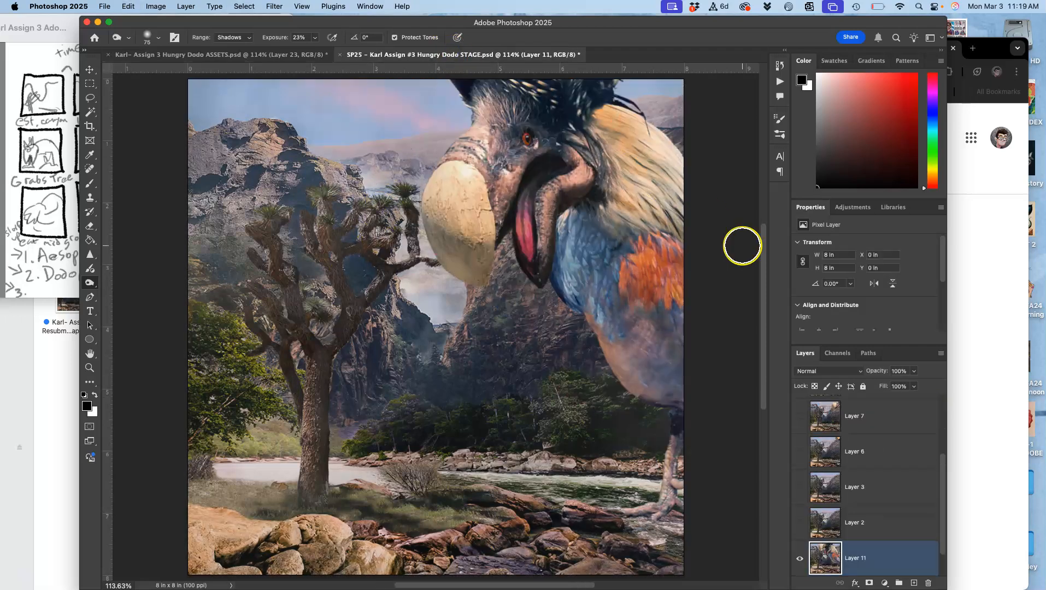
scroll(881, 459, "up", 3)
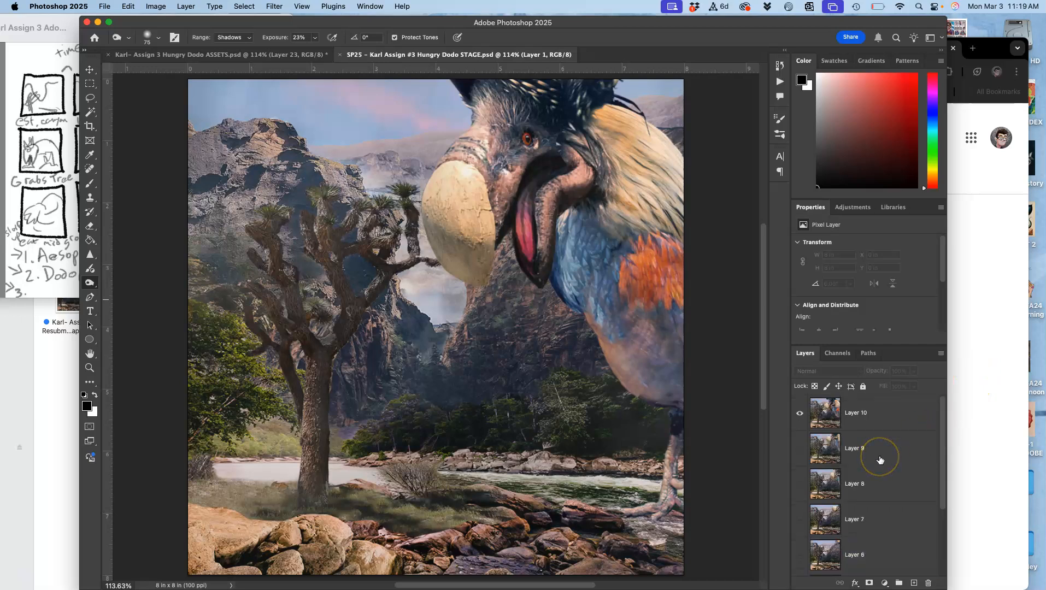
left_click(800, 448)
left_click_drag(799, 484, 799, 519)
scroll(799, 519, "down", 3)
left_click(800, 474)
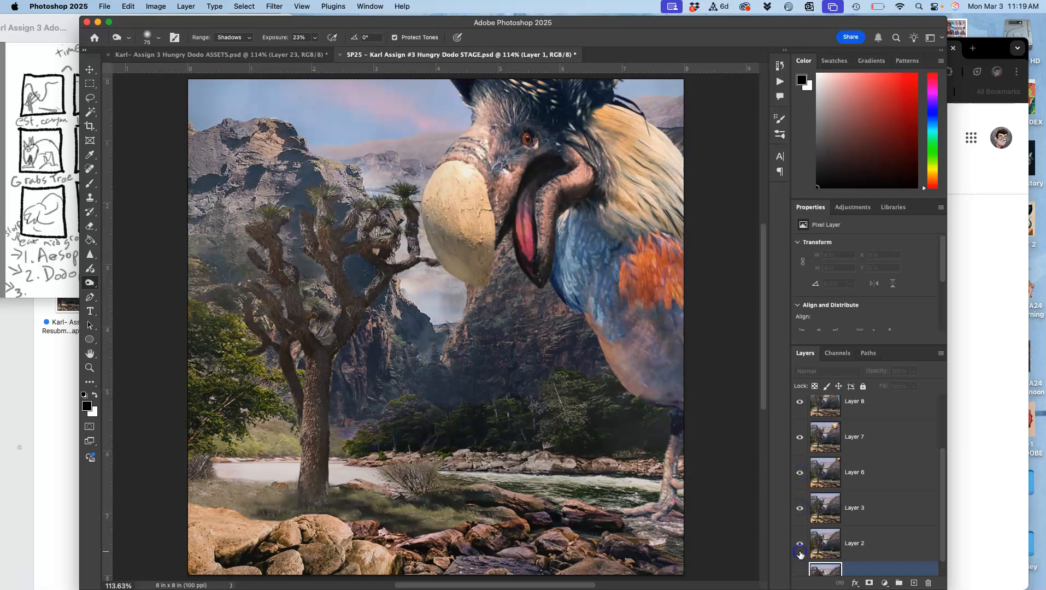
scroll(800, 553, "down", 1)
scroll(842, 416, "up", 5)
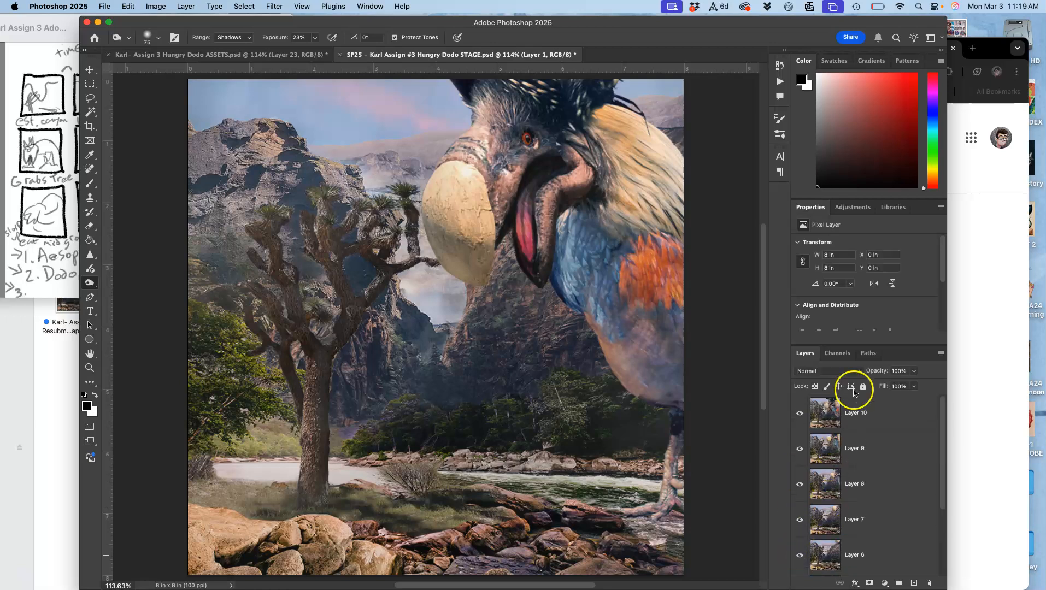
Paste the copied composite above Layer 10 and toggle its visibility to compare it with the previous frame.
left_click(809, 413)
left_click(799, 414)
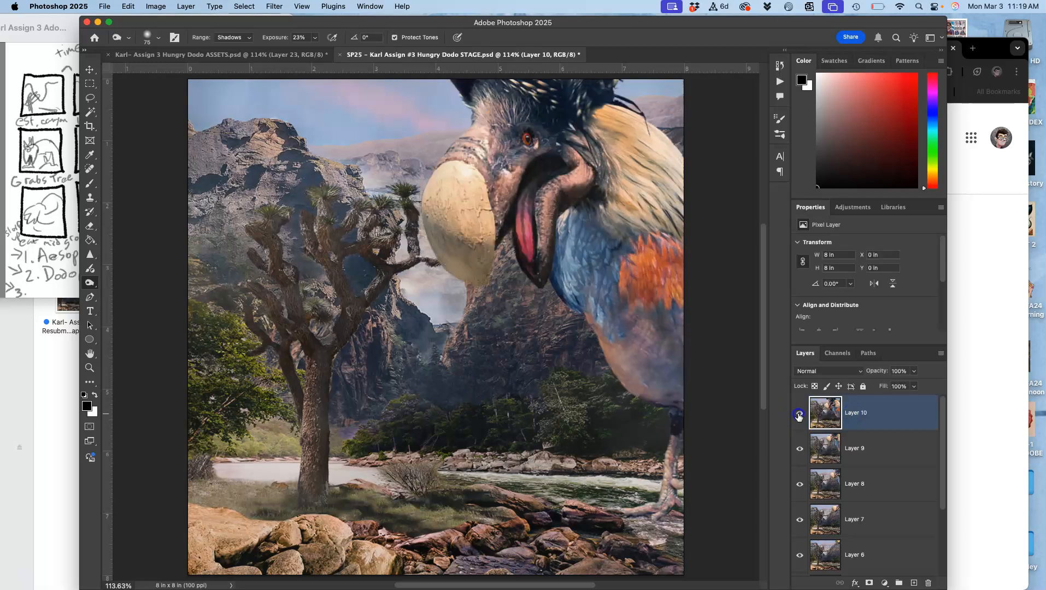
key("super+v")
left_click(800, 413)
left_click(800, 414)
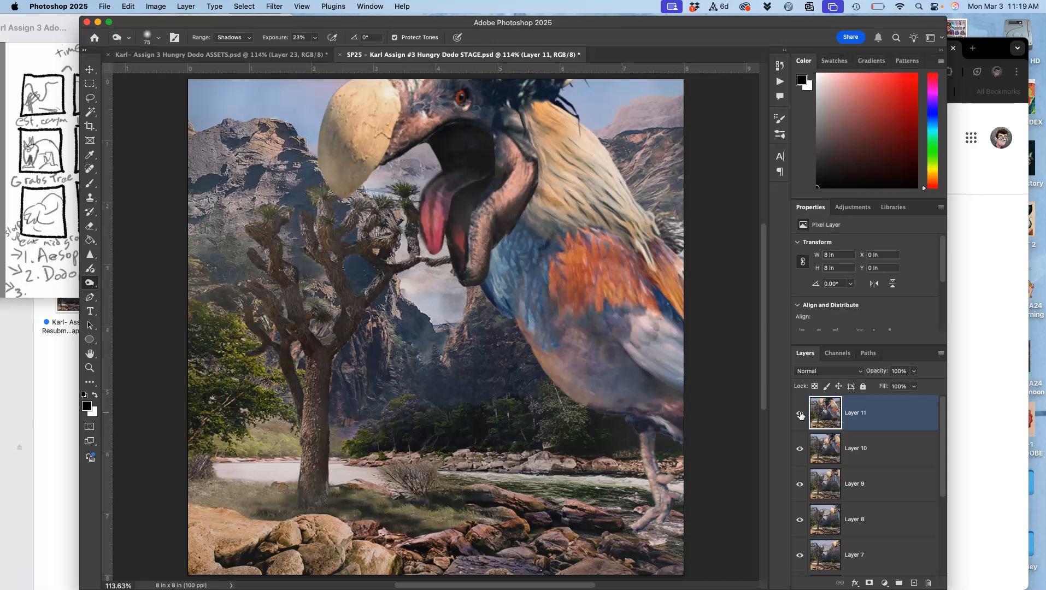
left_click(801, 414)
left_click(801, 415)
left_click(800, 415)
left_click(800, 414)
Return to the Hungry Dodo ASSETS document, clear the selection and delete the merged Layer 23.
left_click(290, 59)
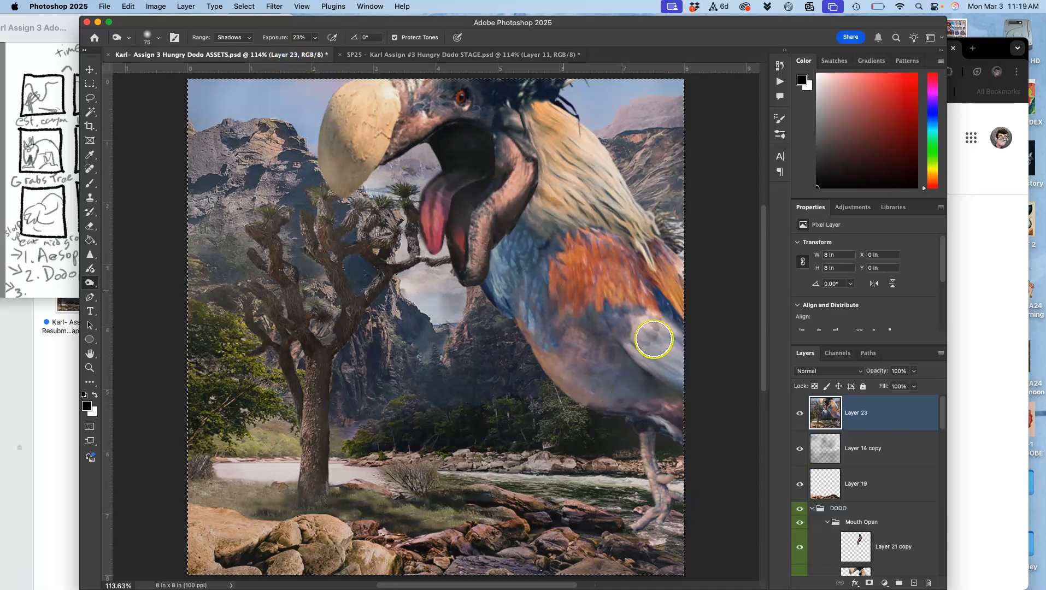
key("super+d")
key("Delete")
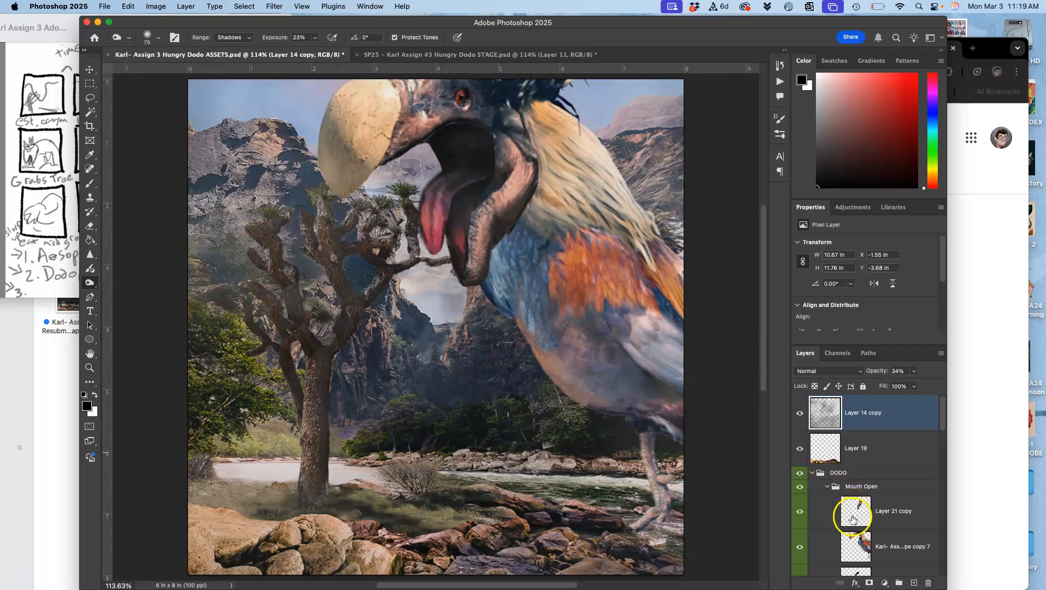
Duplicate the Mouth Open group inside the DODO group and hide the original Mouth Open group.
scroll(860, 552, "down", 2)
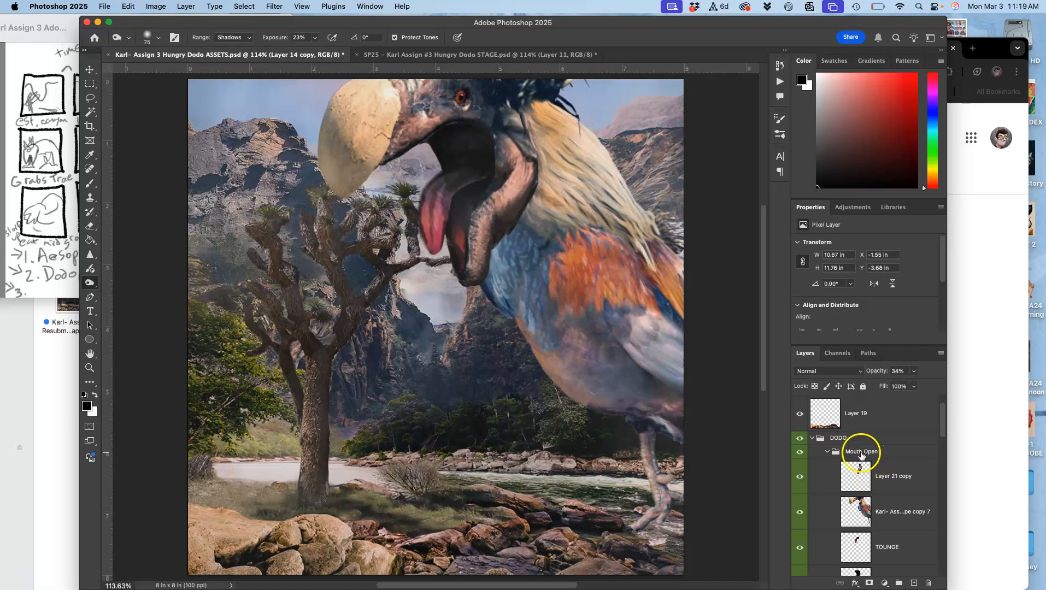
left_click(850, 452)
key("super+j")
left_click(826, 453)
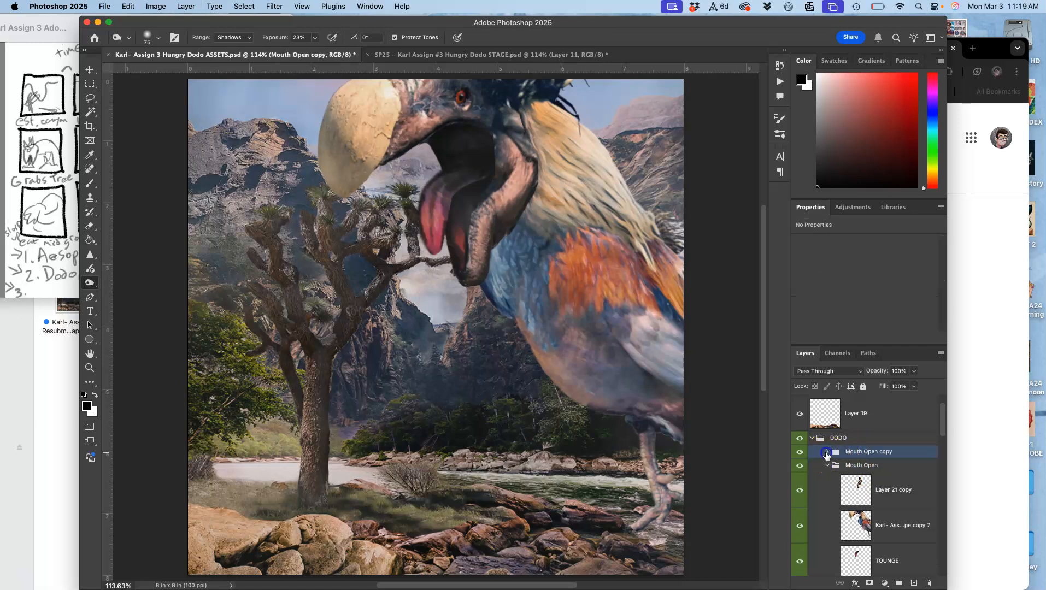
left_click(825, 466)
left_click(799, 466)
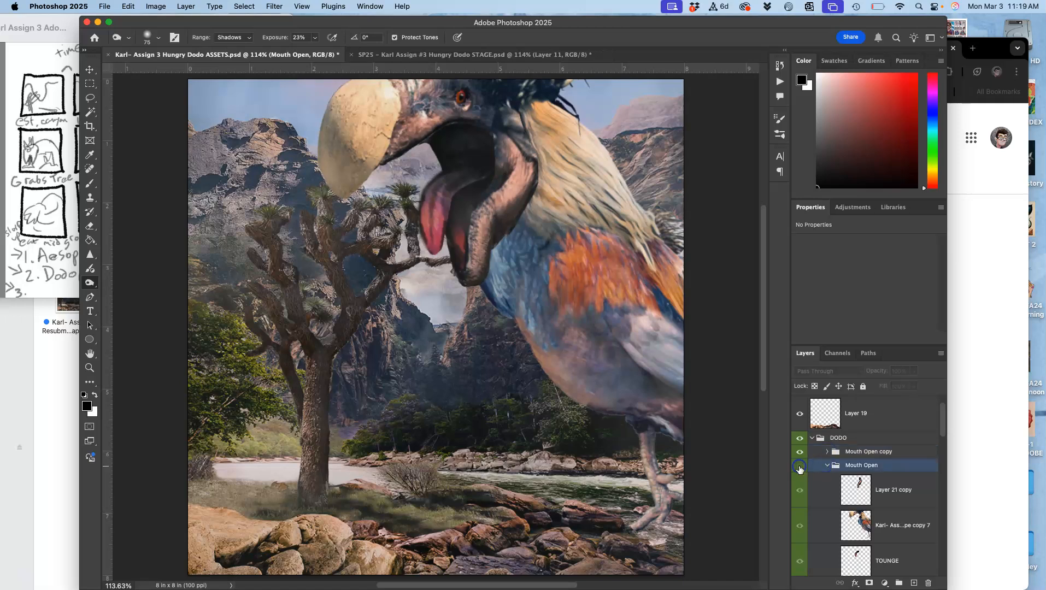
Expand the Mouth Open copy group to show its layers and collapse the original Mouth Open group.
left_click(826, 452)
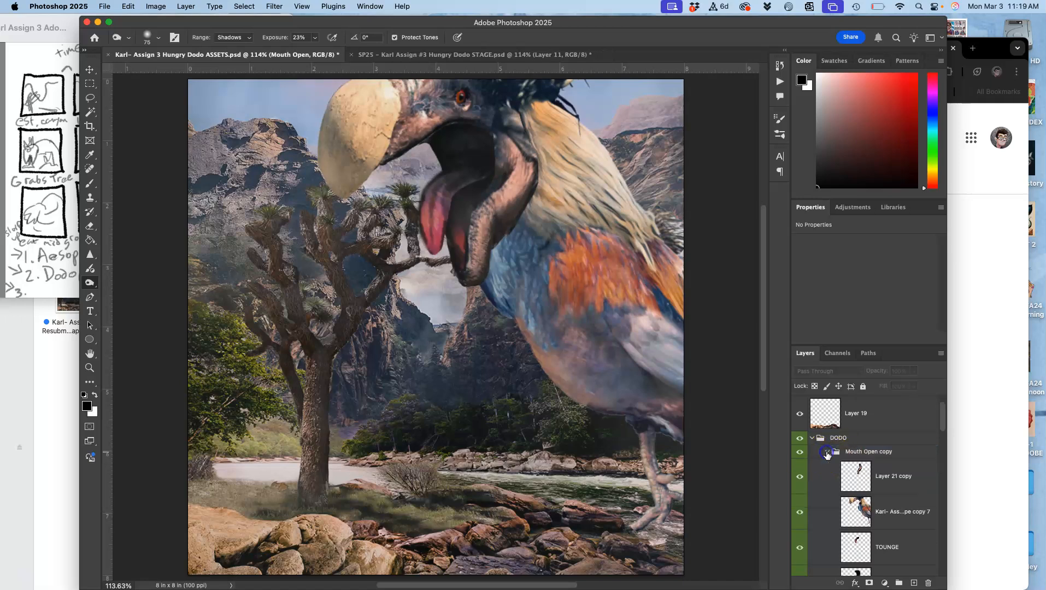
scroll(827, 471, "down", 5)
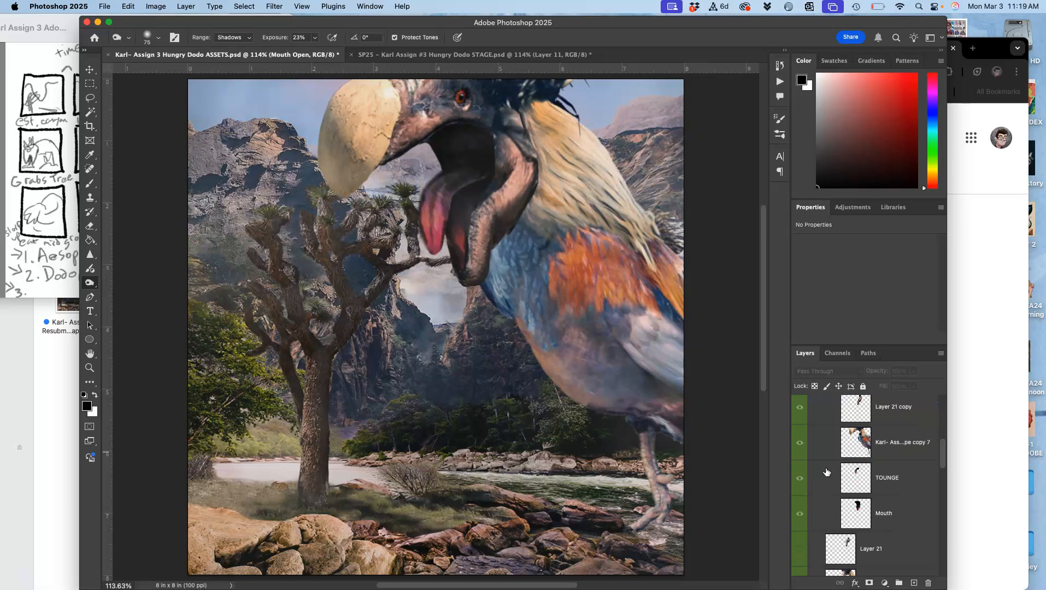
scroll(827, 472, "up", 2)
left_click(827, 472)
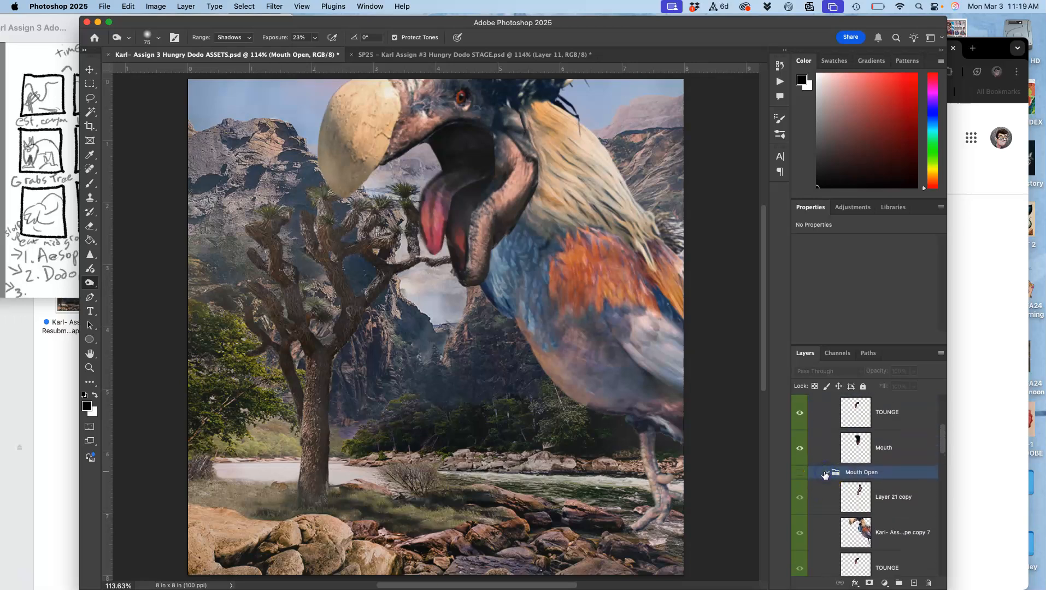
left_click(827, 474)
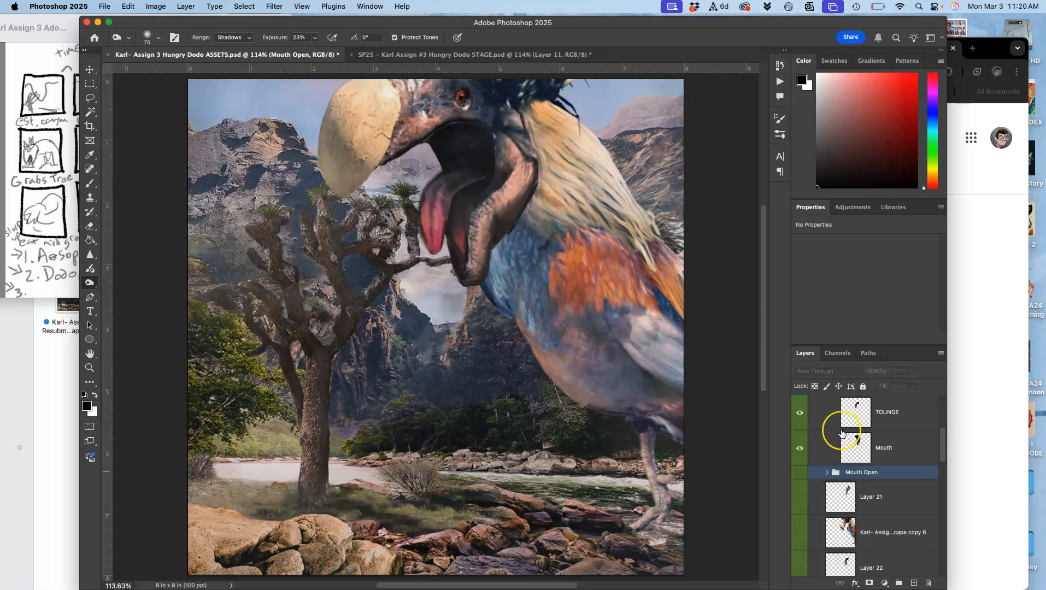
scroll(842, 434, "up", 4)
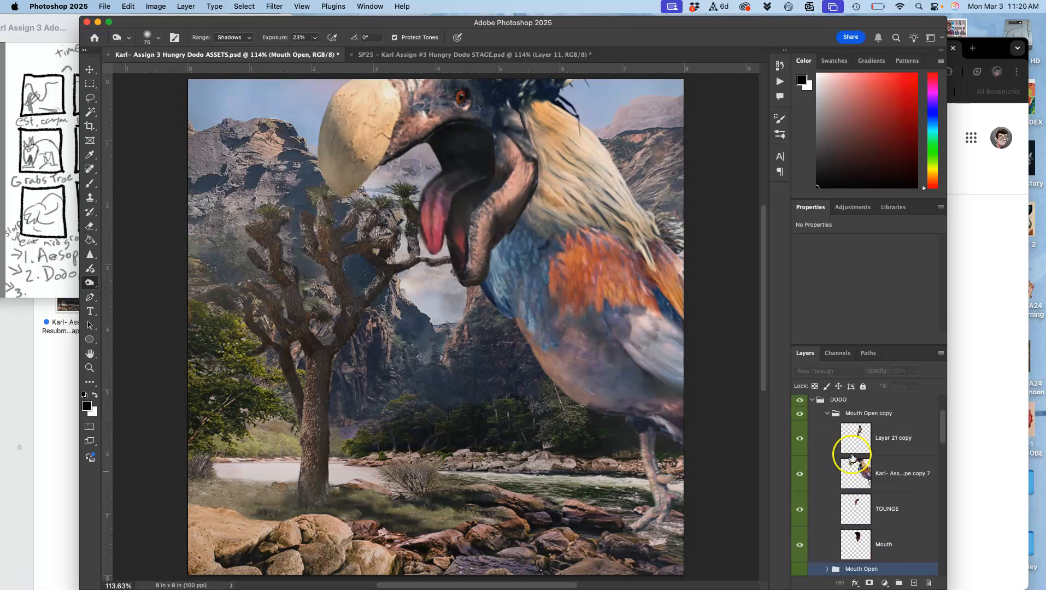
Darken the dodo's leg and lower belly on the copy 7 layer using the Burn tool with its range set to Midtones.
left_click(863, 470)
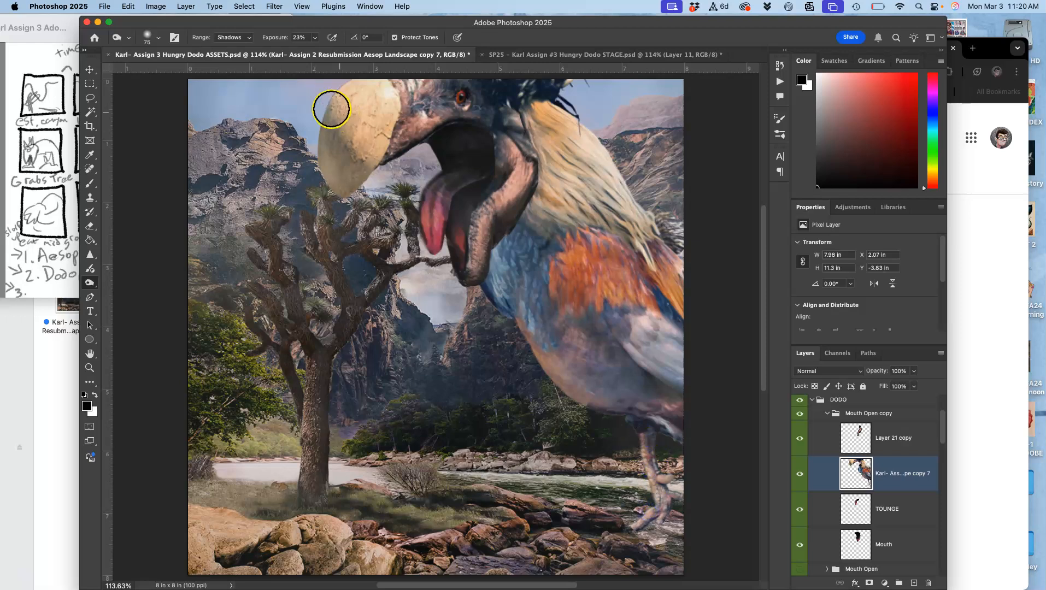
left_click(231, 38)
left_click(230, 47)
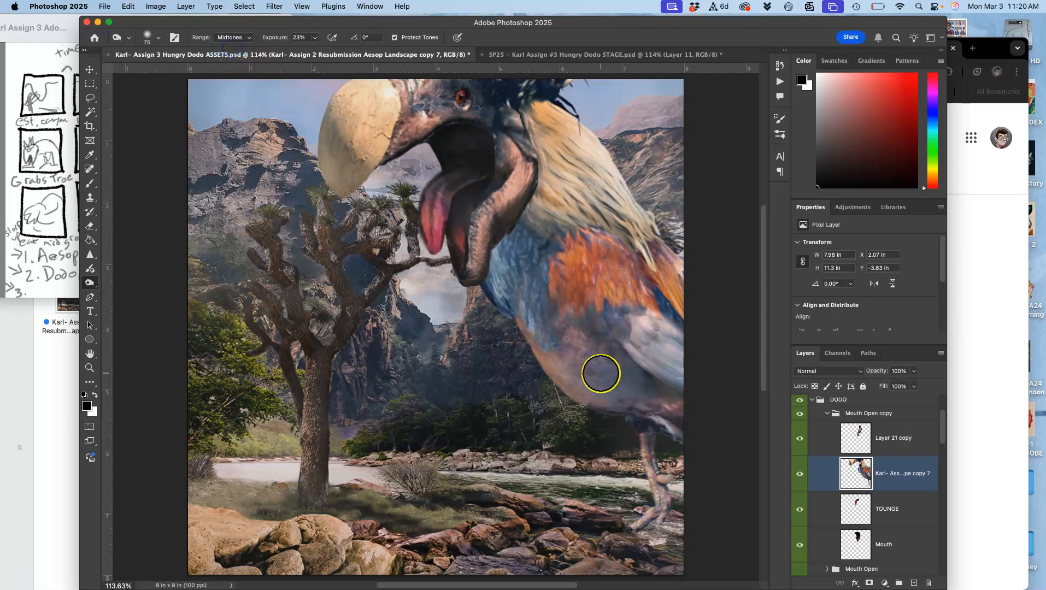
mouse_move(644, 510)
left_mouse_down()
mouse_move(645, 531)
mouse_move(619, 549)
left_mouse_up()
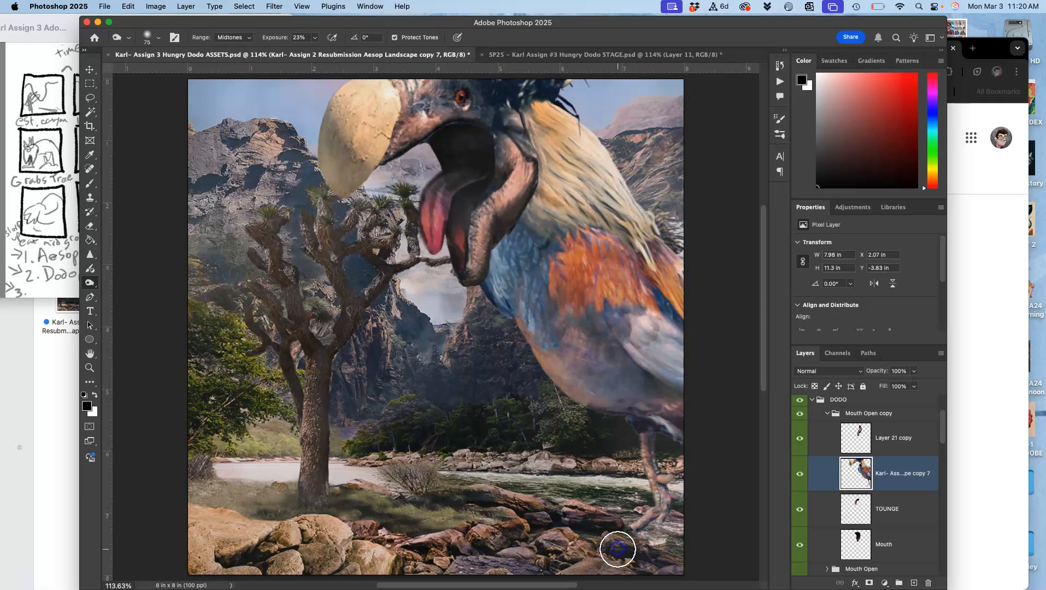
mouse_move(616, 403)
left_mouse_down()
mouse_move(596, 394)
mouse_move(530, 312)
mouse_move(643, 432)
left_mouse_up()
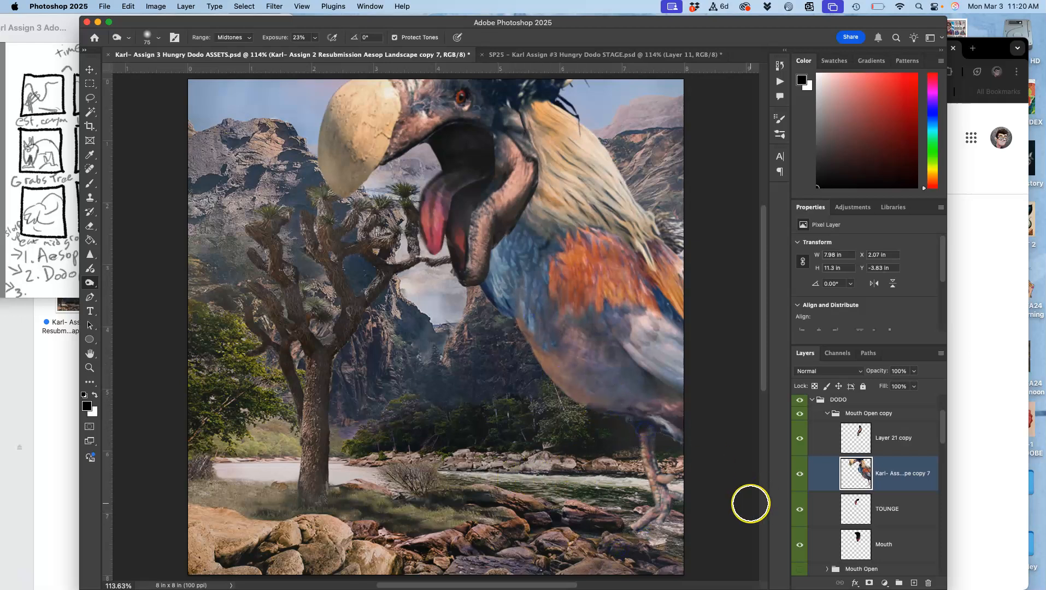
Compare the burned dodo with the Hungry Dodo STAGE document, and select Layer 14 copy in the ASSETS document.
left_click(557, 55)
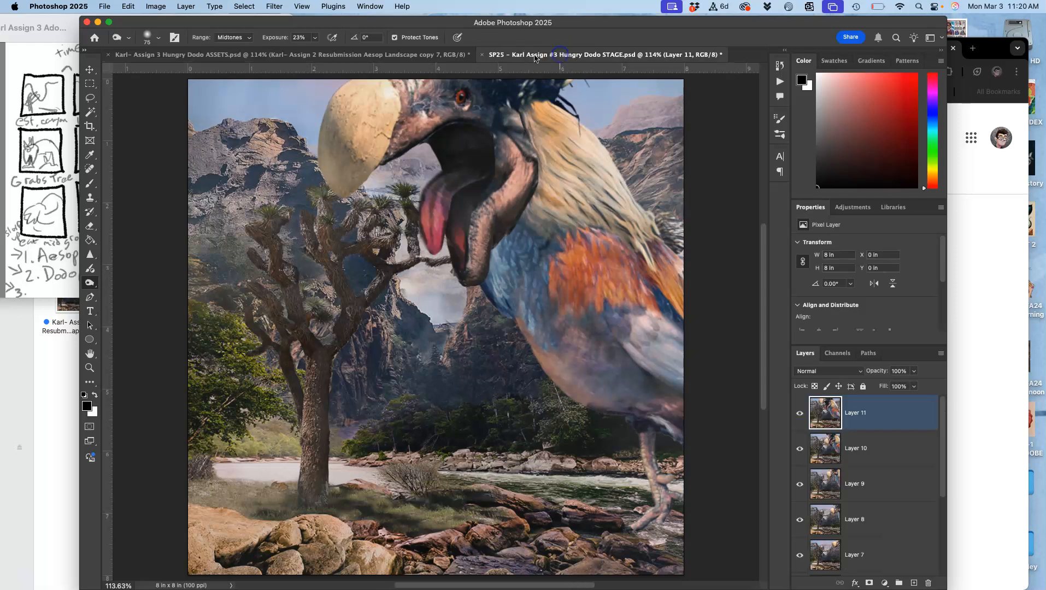
left_click(386, 55)
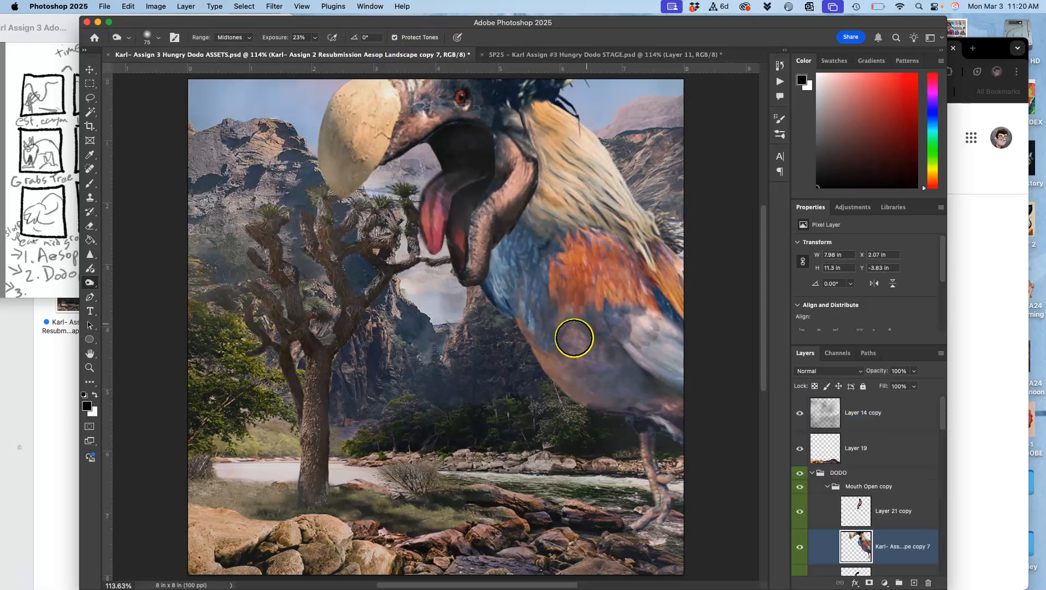
left_click(867, 419)
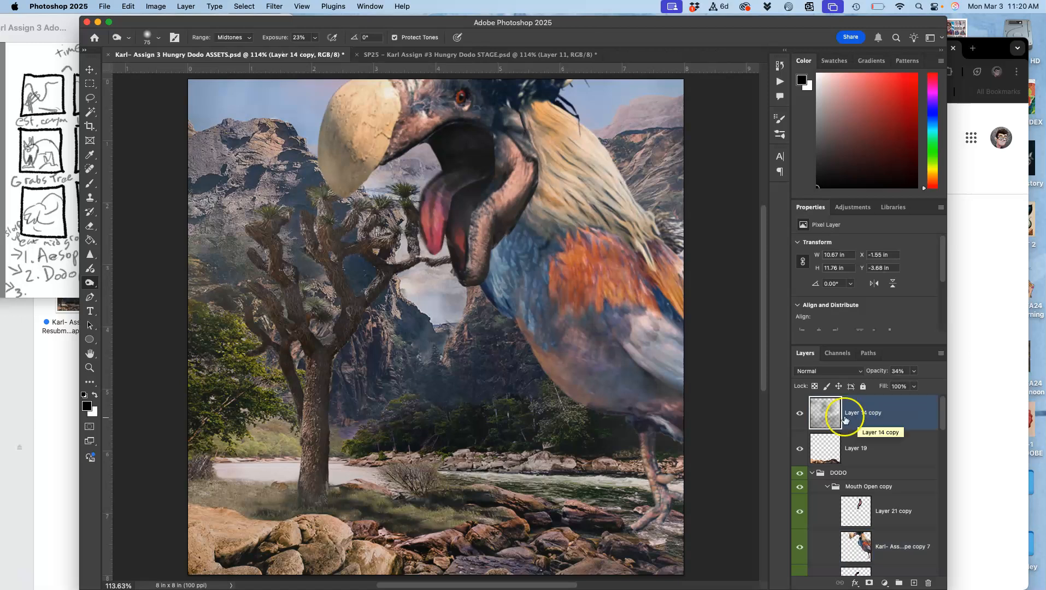
Stamp all visible layers into a new merged layer in the ASSETS document and paste a copy into the STAGE document.
left_click(186, 6)
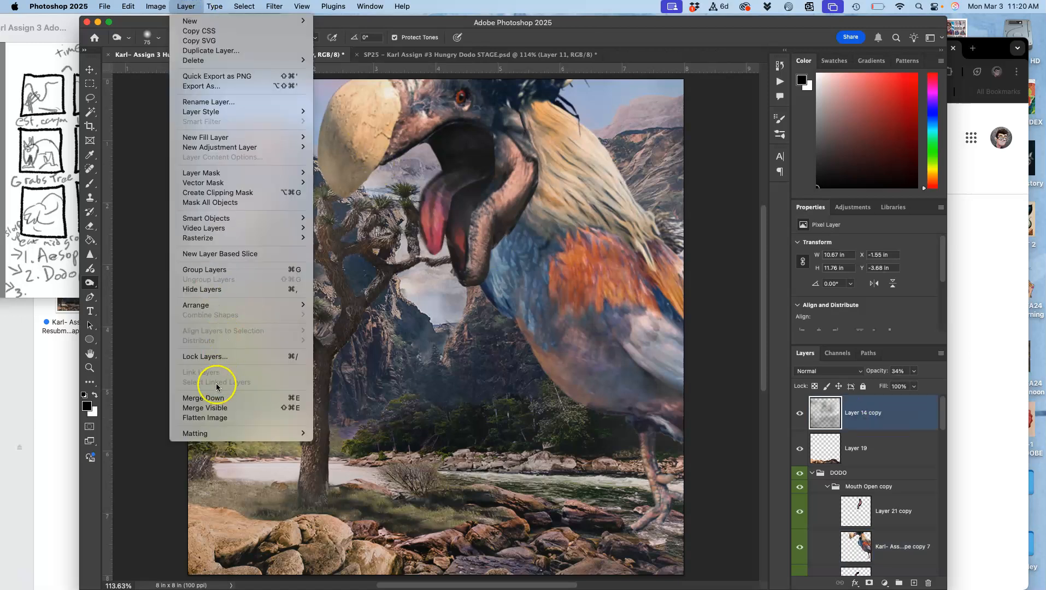
left_click(213, 407, "alt")
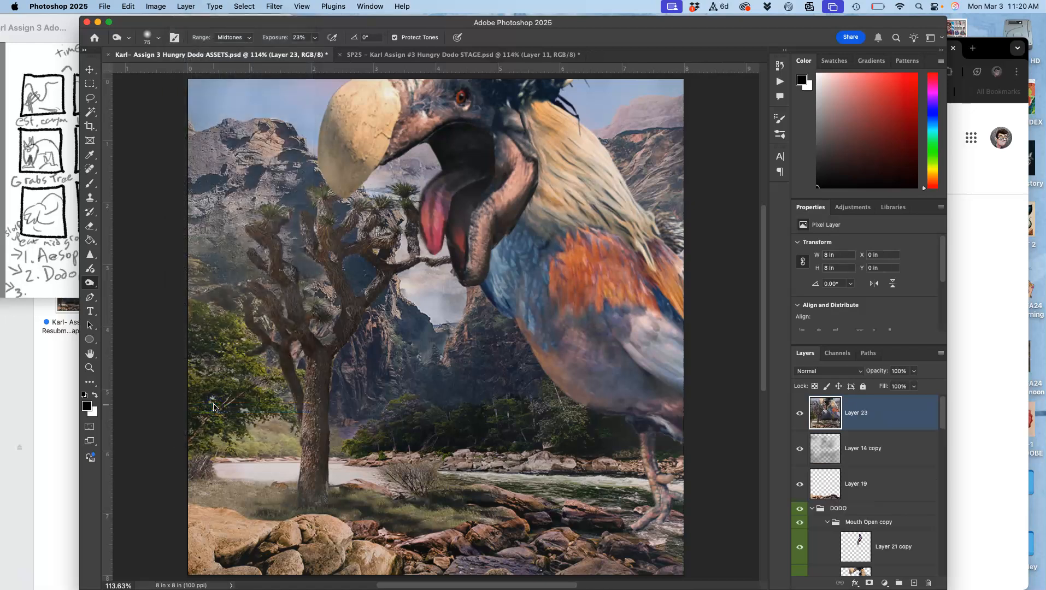
left_click(449, 55)
key("super+v")
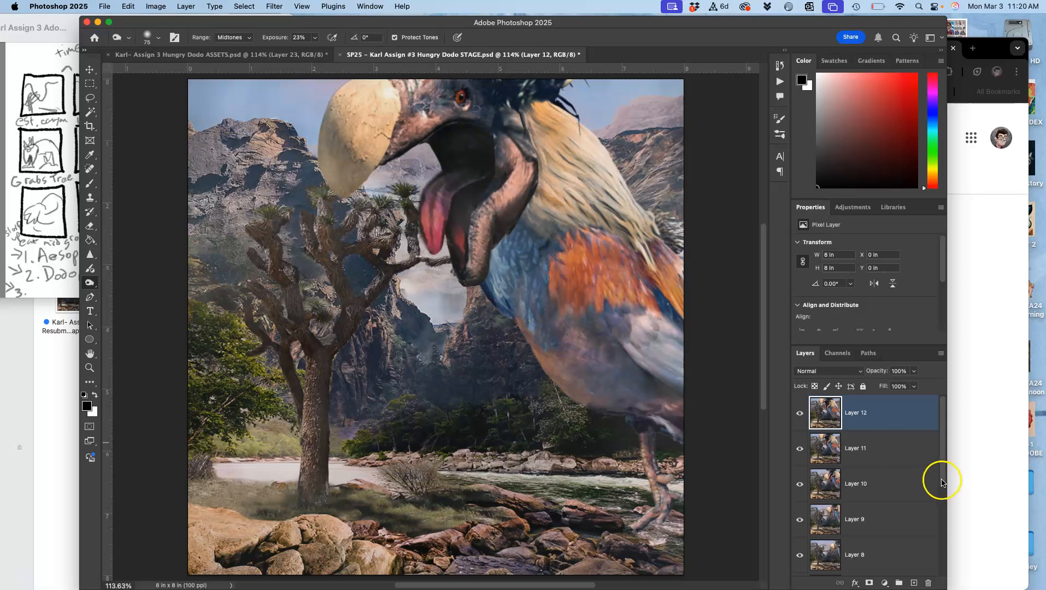
Delete the superseded Layer 11 frame from the STAGE document and save the file.
left_click(879, 449)
key("super+s")
Toggle Layer 12's visibility repeatedly to compare the new open-mouthed frame with the frame below it.
left_click(801, 418)
left_click(801, 419)
left_click(801, 419)
left_click(802, 419)
left_click(802, 419)
left_click(802, 419)
left_click(802, 419)
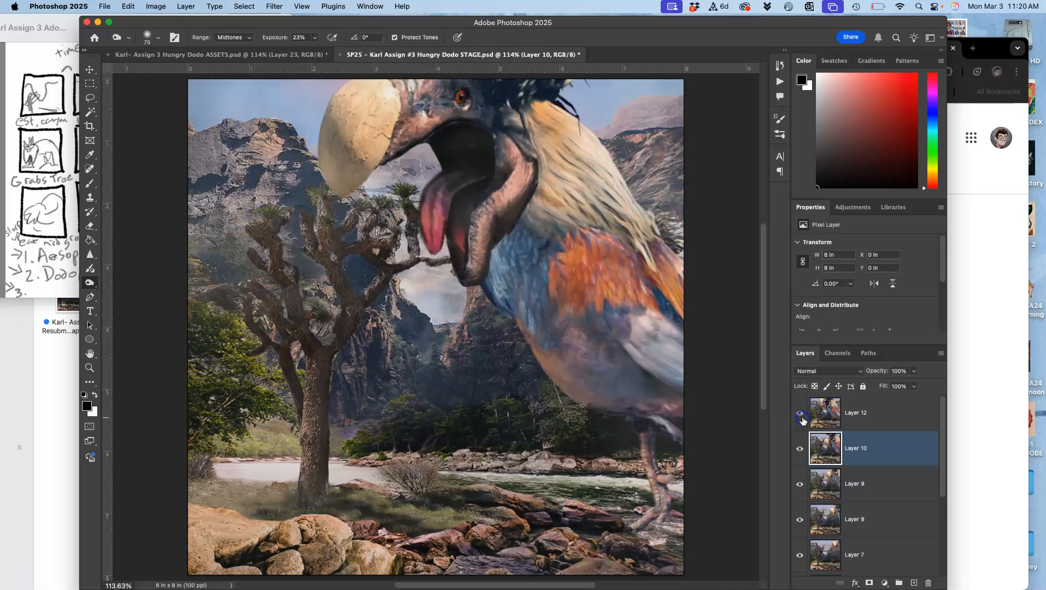
Return to the ASSETS document, clear the selection, and delete the merged Layer 23.
left_click(291, 54)
key("super+d")
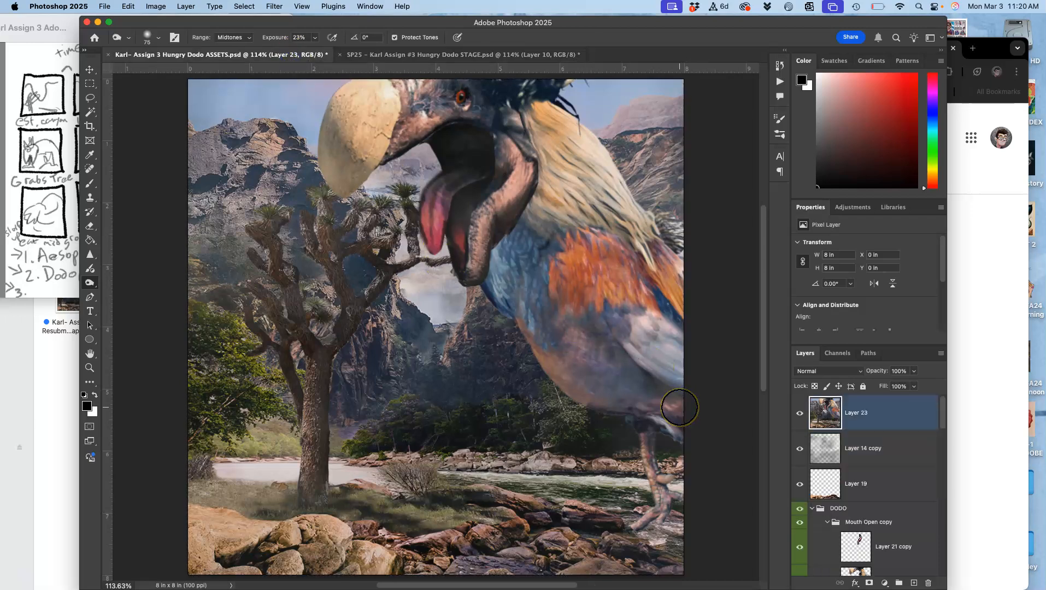
key("Delete")
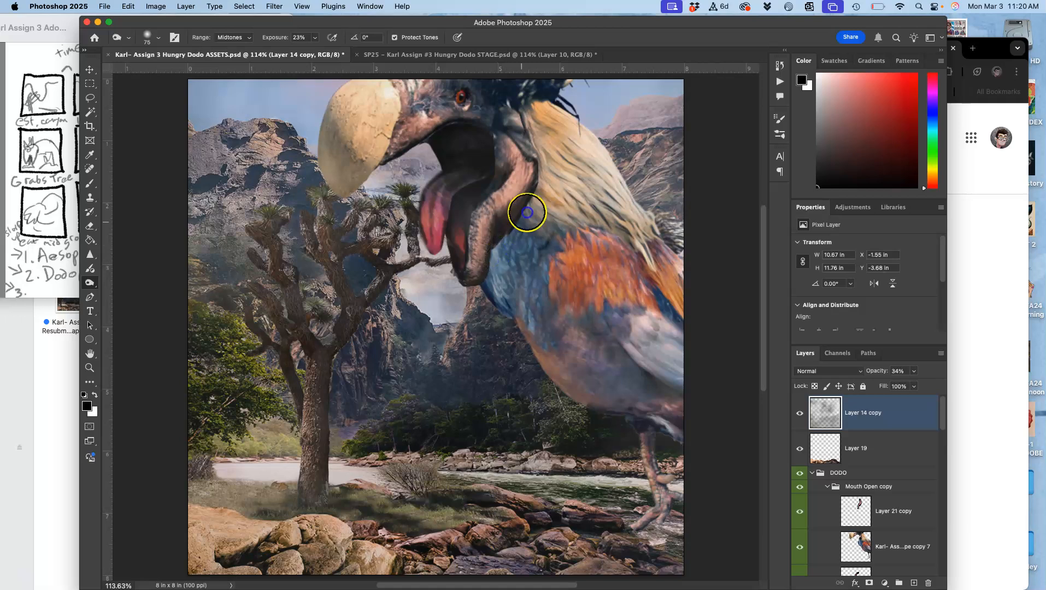
Start Puppet Warp on the copy 7 dodo layer, pin both legs and the rump, and swing the rear leg forward.
left_click(884, 550)
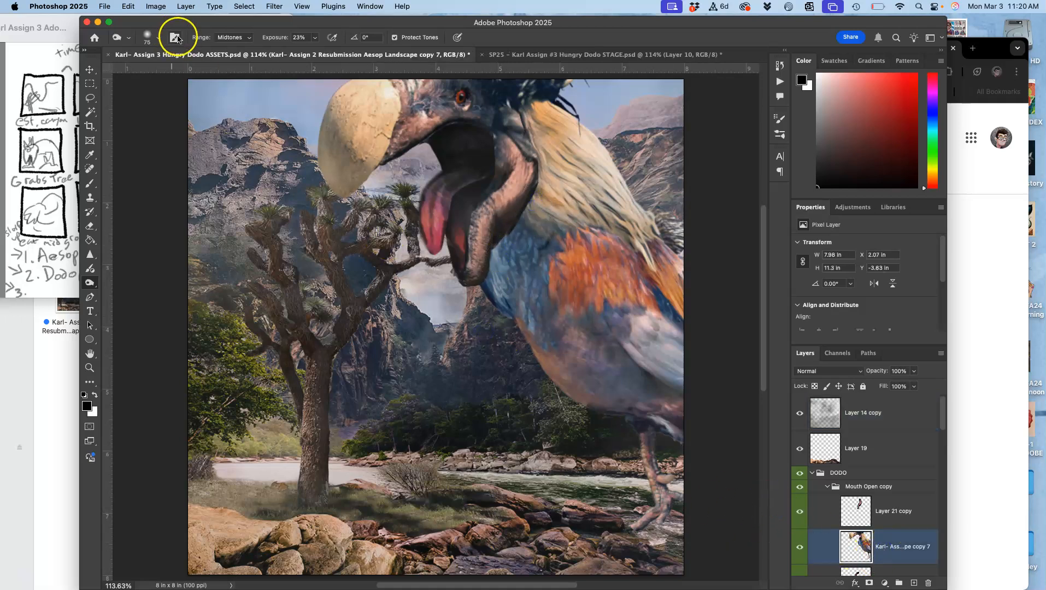
left_click(137, 7)
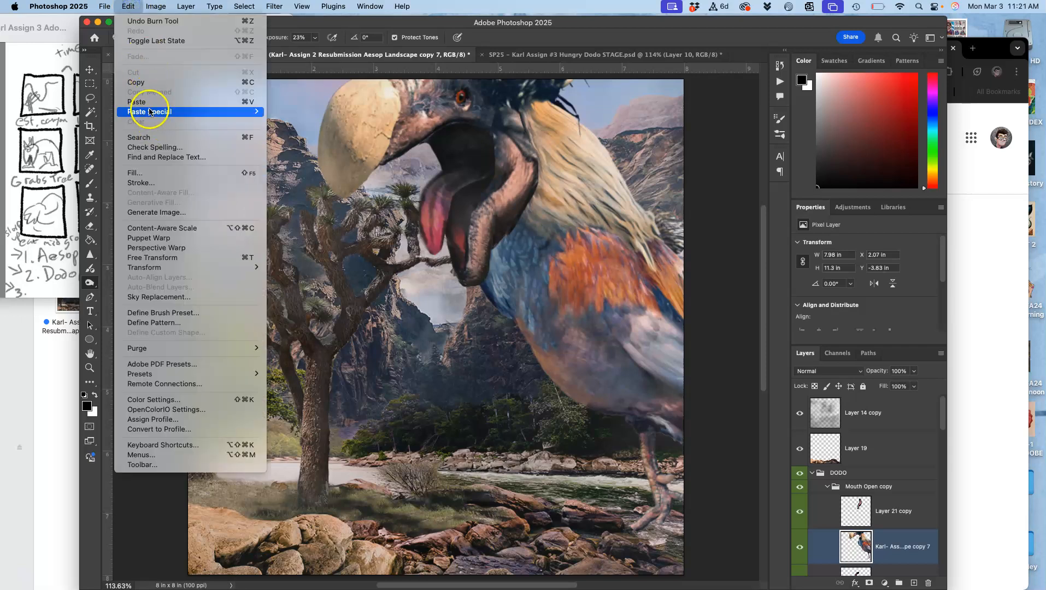
left_click(148, 238)
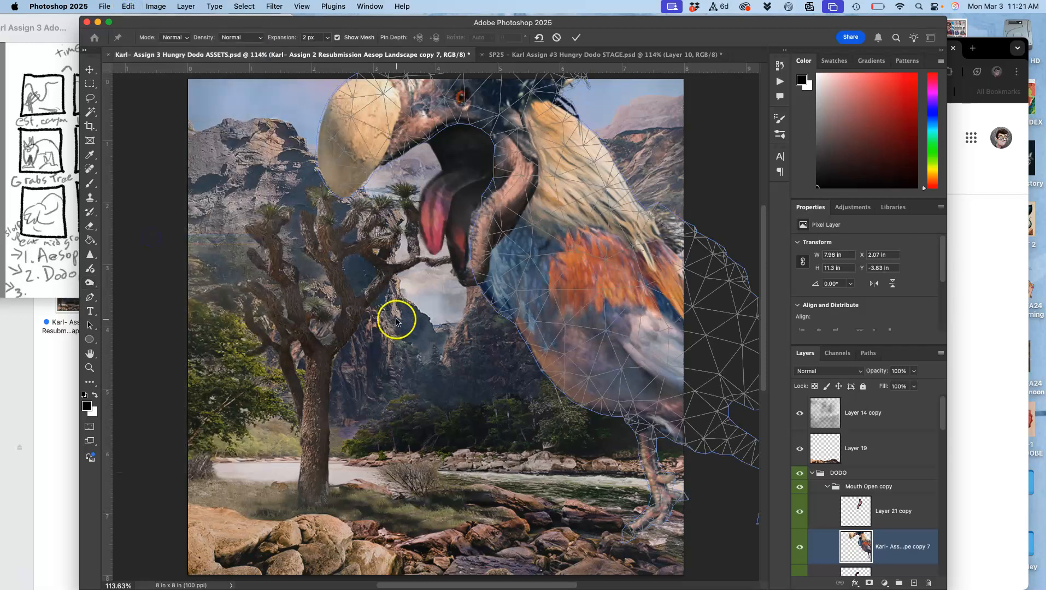
left_click(747, 454)
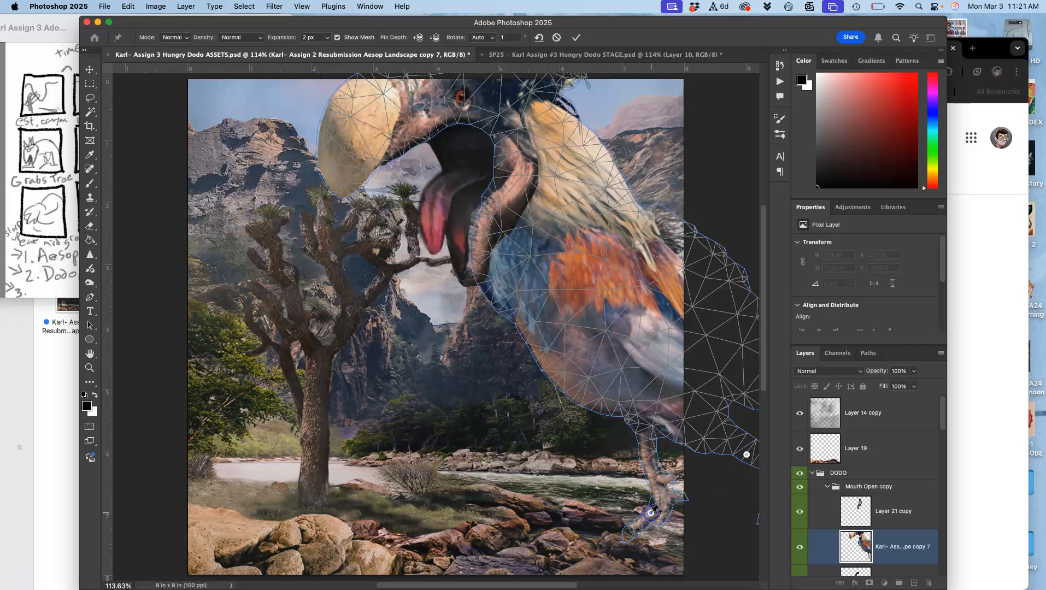
scroll(720, 477, "right", 3)
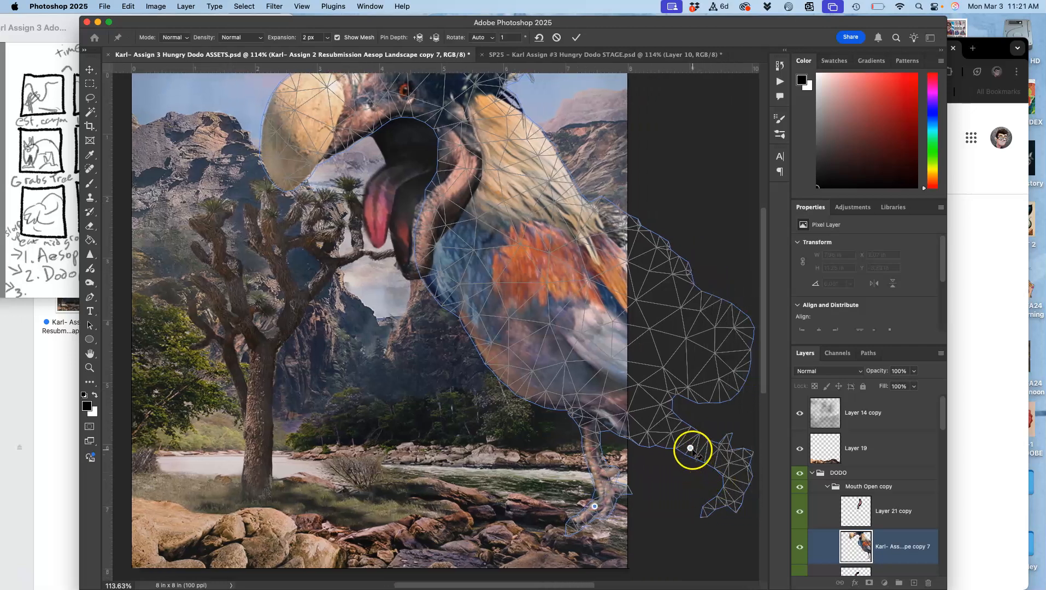
mouse_move(691, 448)
left_mouse_down()
mouse_move(675, 436)
mouse_move(692, 453)
mouse_move(677, 437)
mouse_move(675, 449)
left_mouse_up()
left_click(648, 386)
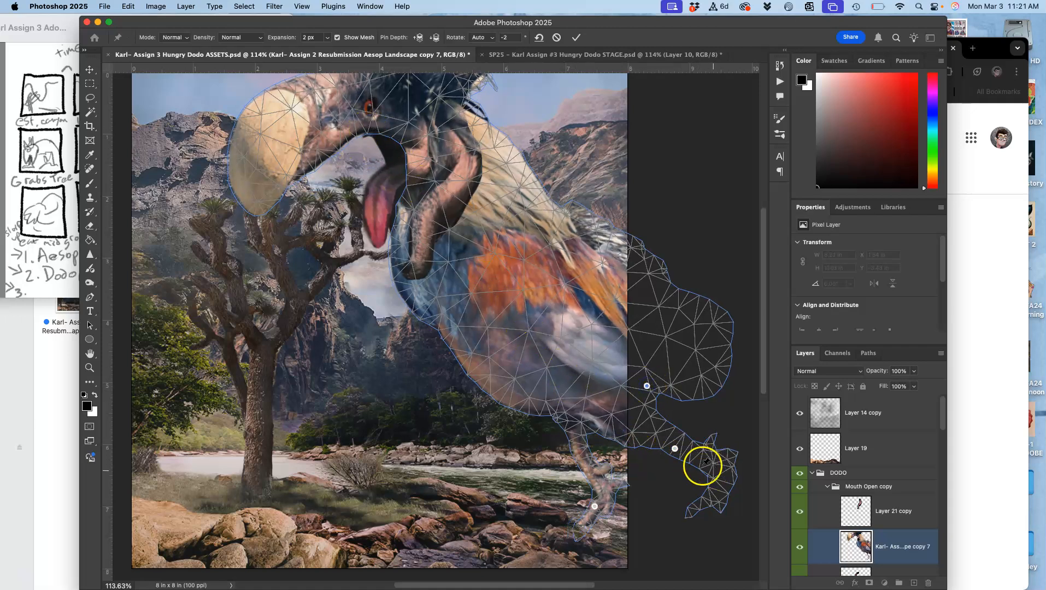
left_click_drag(674, 448, 639, 464)
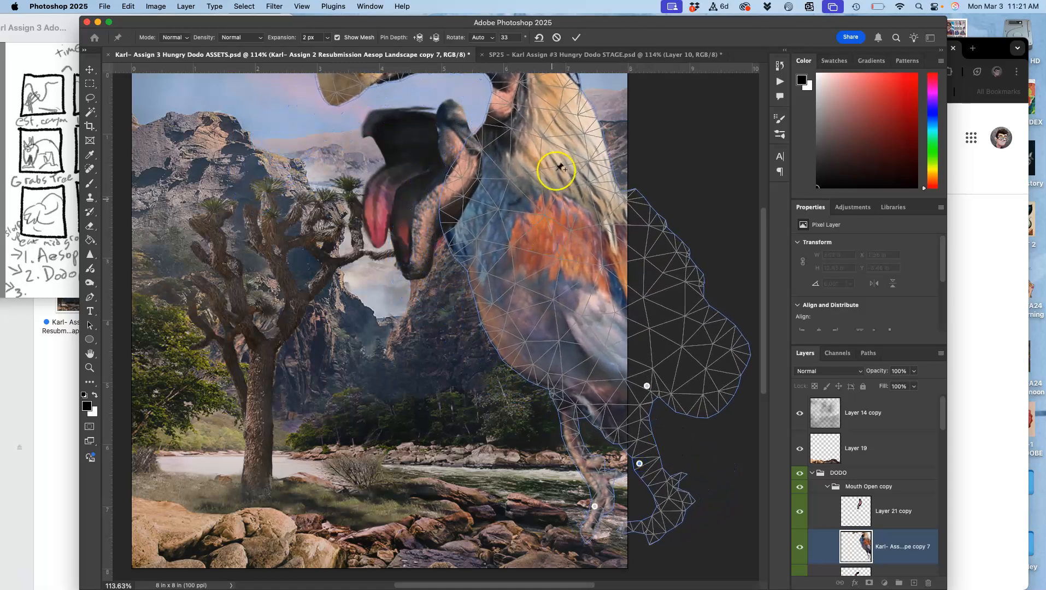
Pull the dodo's neck down and forward with a new warp pin, and reposition the front foot, rear leg and chest.
left_click(544, 136)
left_click_drag(544, 137, 454, 179)
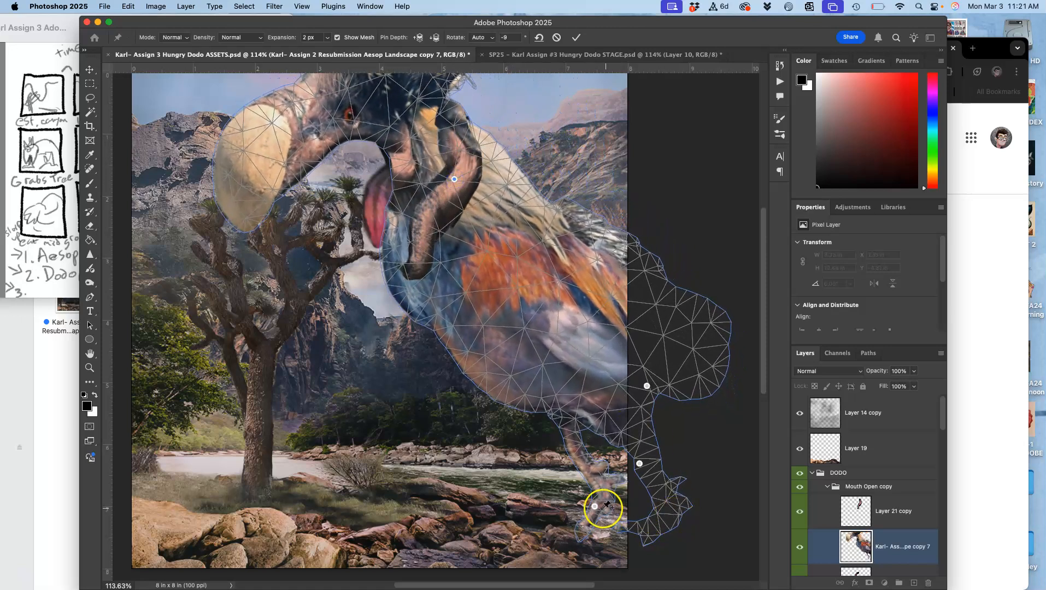
left_click_drag(595, 507, 567, 485)
left_click(639, 464)
left_click_drag(639, 464, 633, 464)
left_click_drag(477, 313, 460, 319)
Replace the neck pin with one on the forehead, pull the head down toward the tree, and apply the Puppet Warp.
scroll(461, 319, "up", 1)
scroll(461, 319, "left", 1)
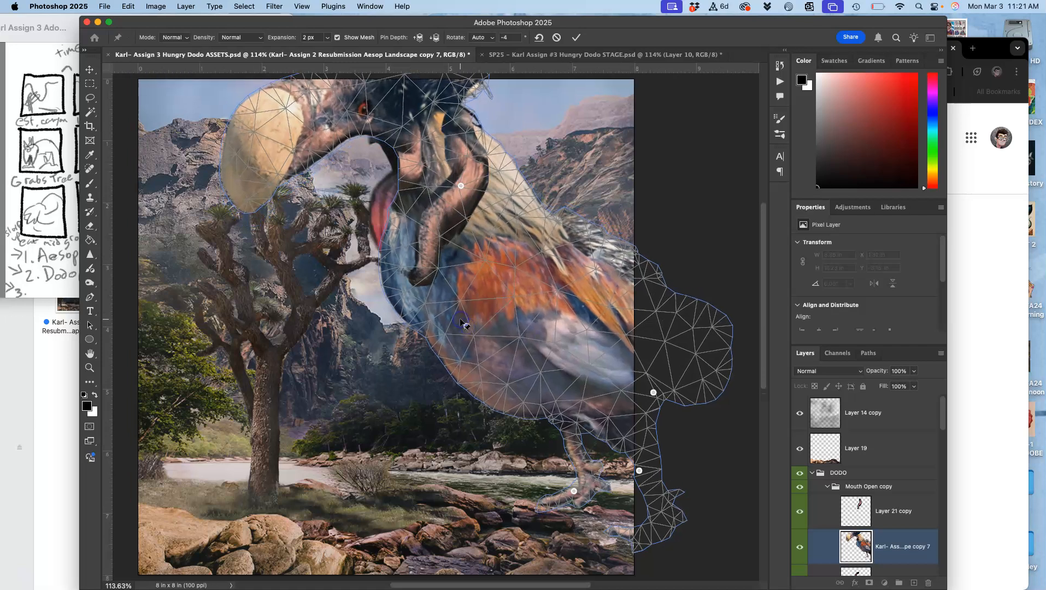
scroll(460, 319, "up", 2)
scroll(460, 320, "left", 2)
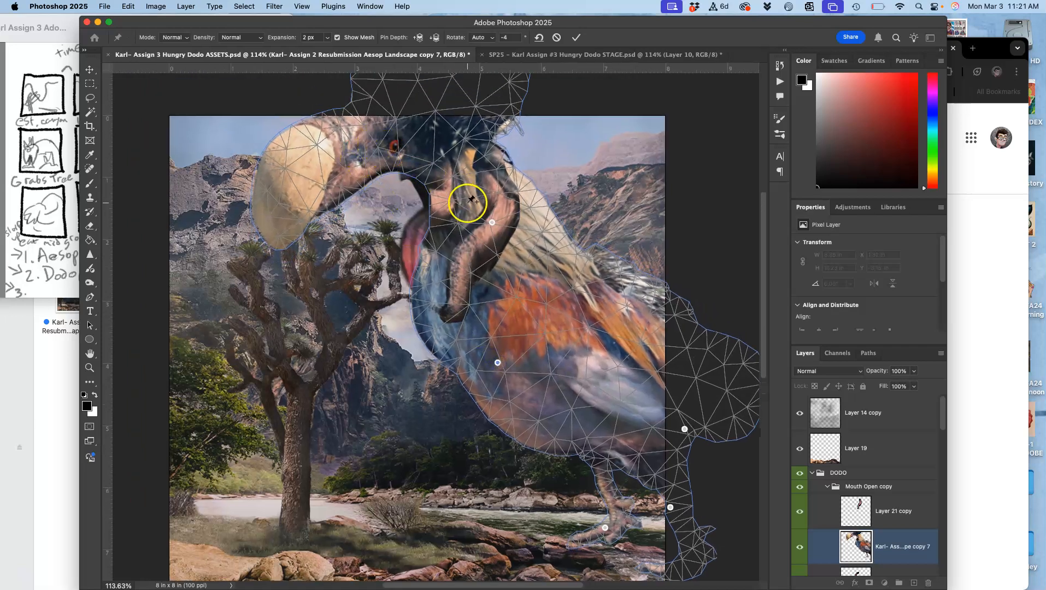
right_click(493, 222)
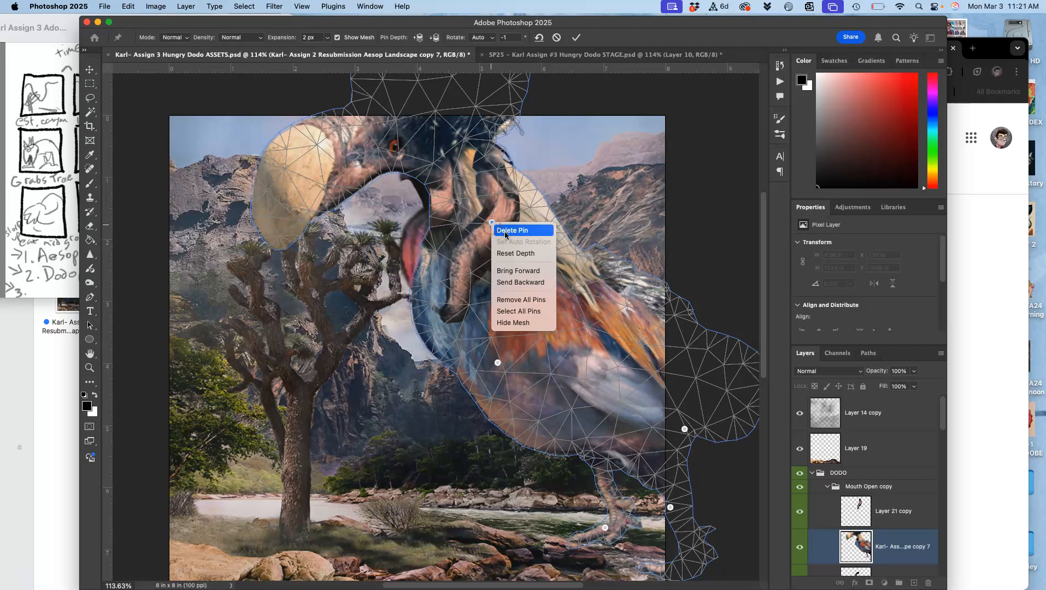
left_click(505, 231)
mouse_move(342, 114)
left_mouse_down()
mouse_move(268, 134)
mouse_move(269, 152)
mouse_move(246, 168)
left_mouse_up()
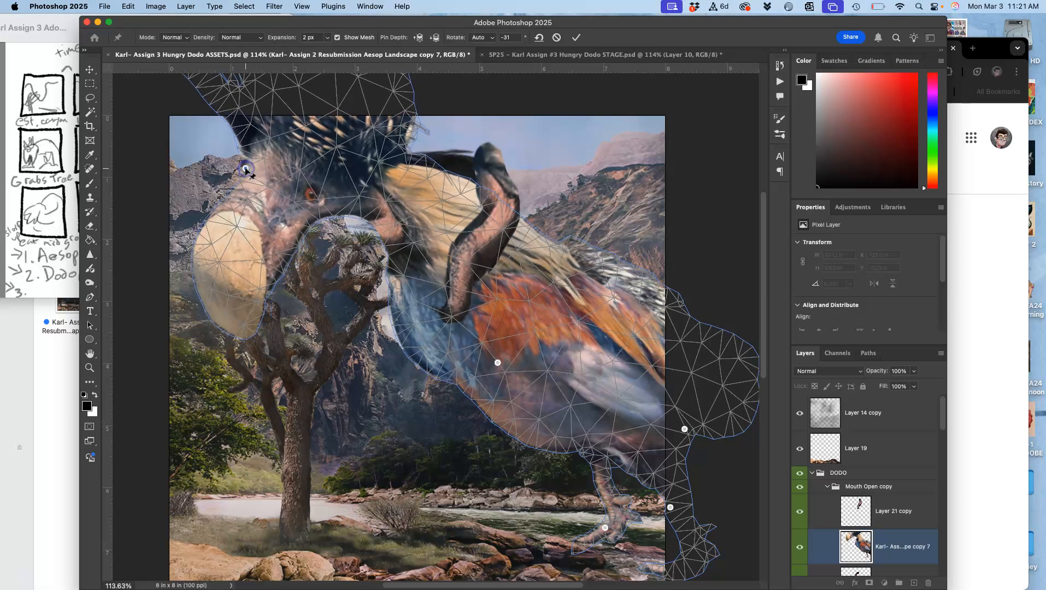
key("Return")
key("o")
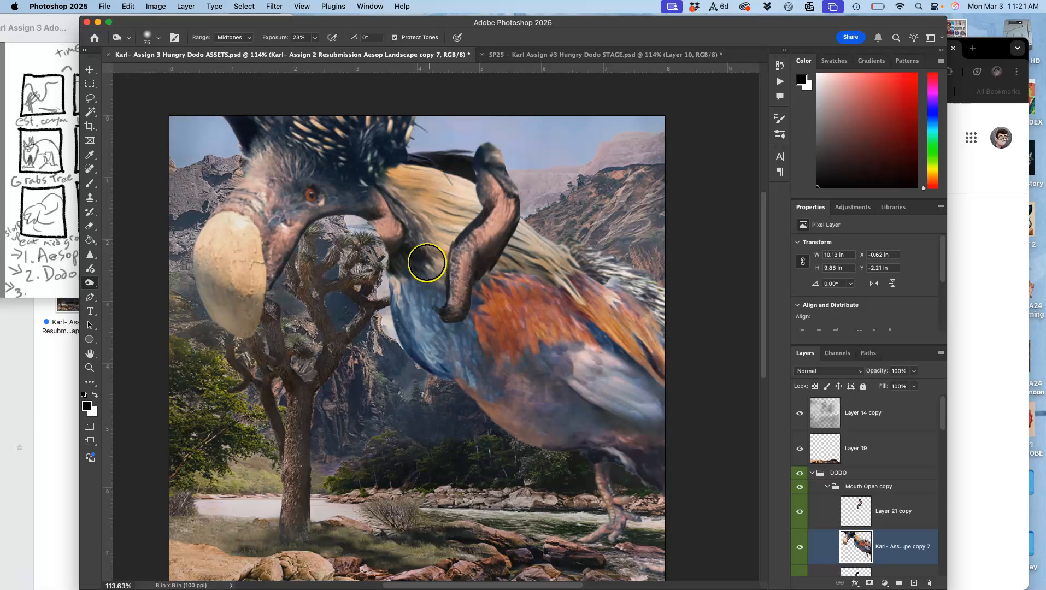
Examine the warped dodo's face, neck and body both up close and at full view.
scroll(440, 215, "down", 3)
scroll(439, 215, "left", 1)
scroll(440, 215, "up", 5)
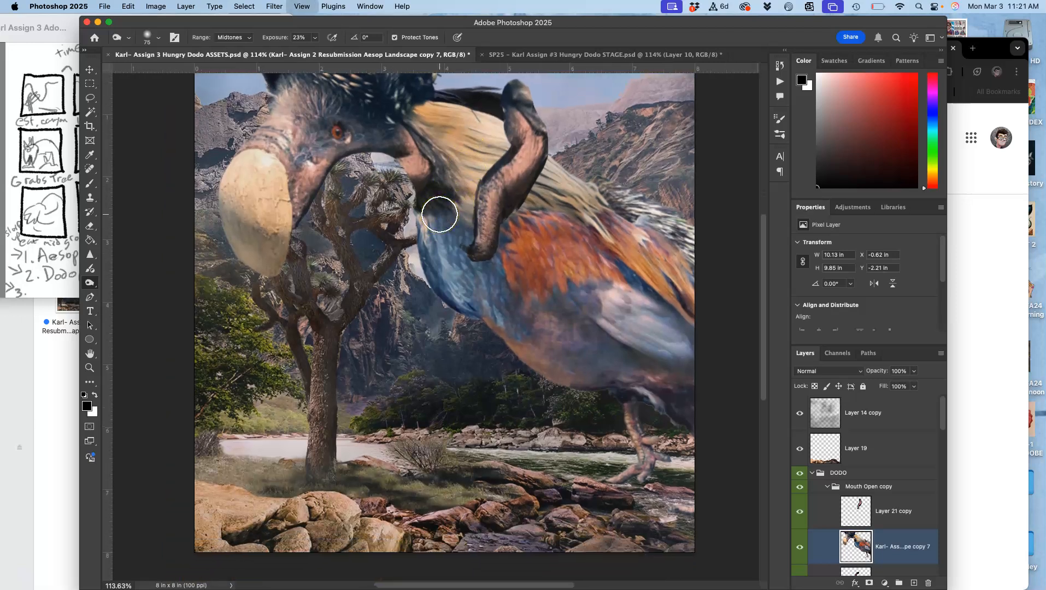
left_click_drag(471, 221, 504, 225)
scroll(503, 225, "down", 3)
scroll(503, 224, "left", 1)
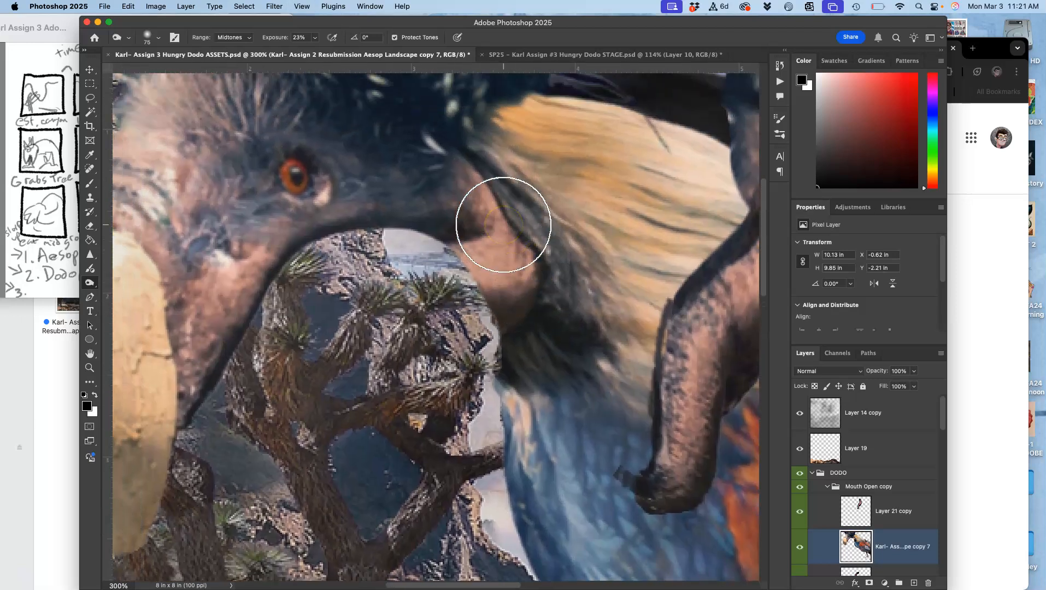
scroll(503, 225, "down", 5)
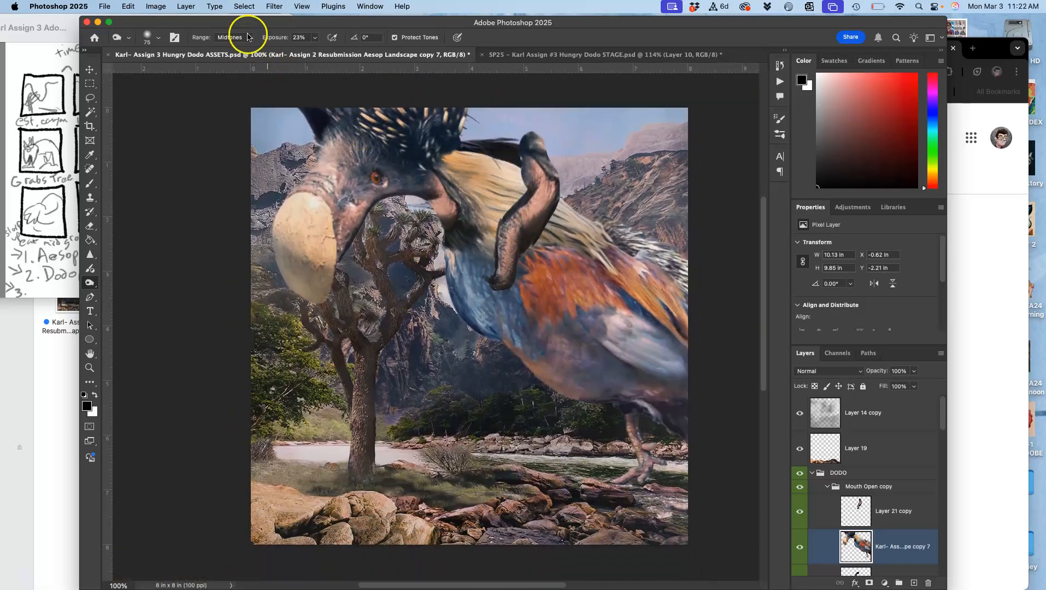
Apply Smart Sharpen to the copy 7 dodo layer with Amount 206%, Radius 2.1 px and Reduce Noise 10%.
left_click(273, 7)
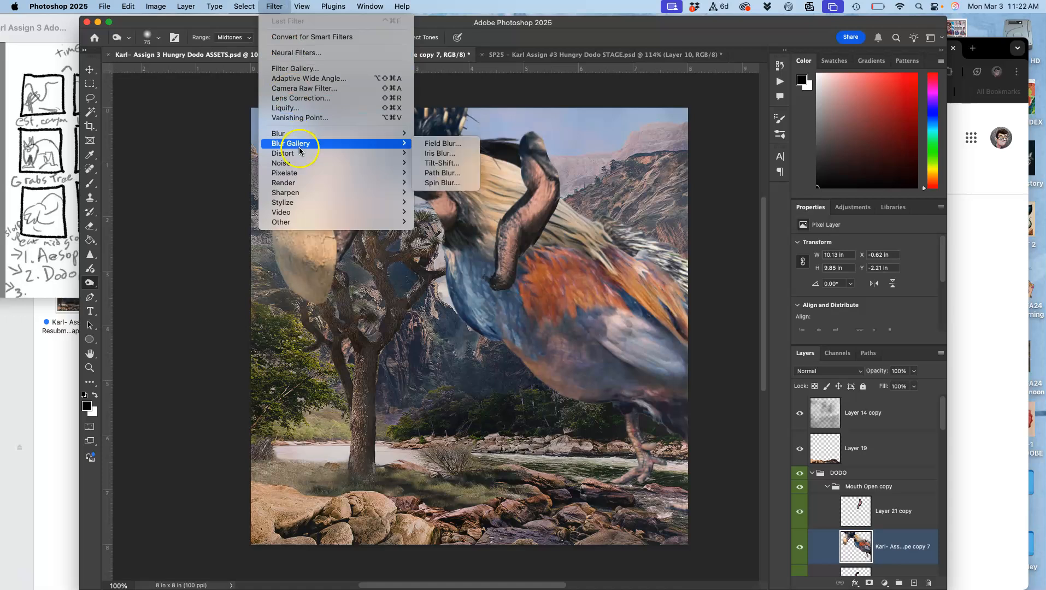
mouse_move(298, 193)
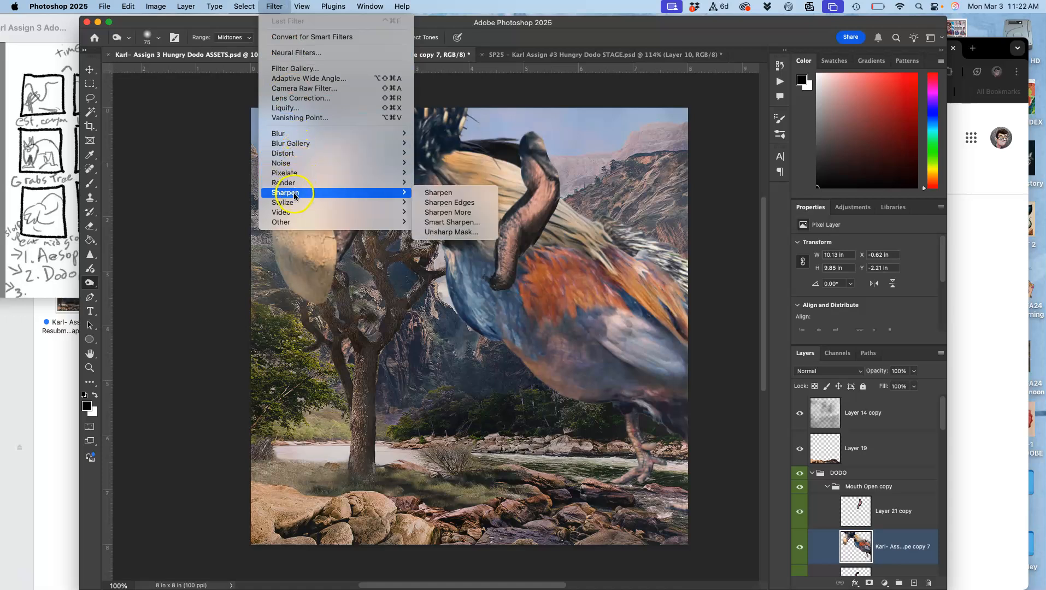
left_click(463, 223)
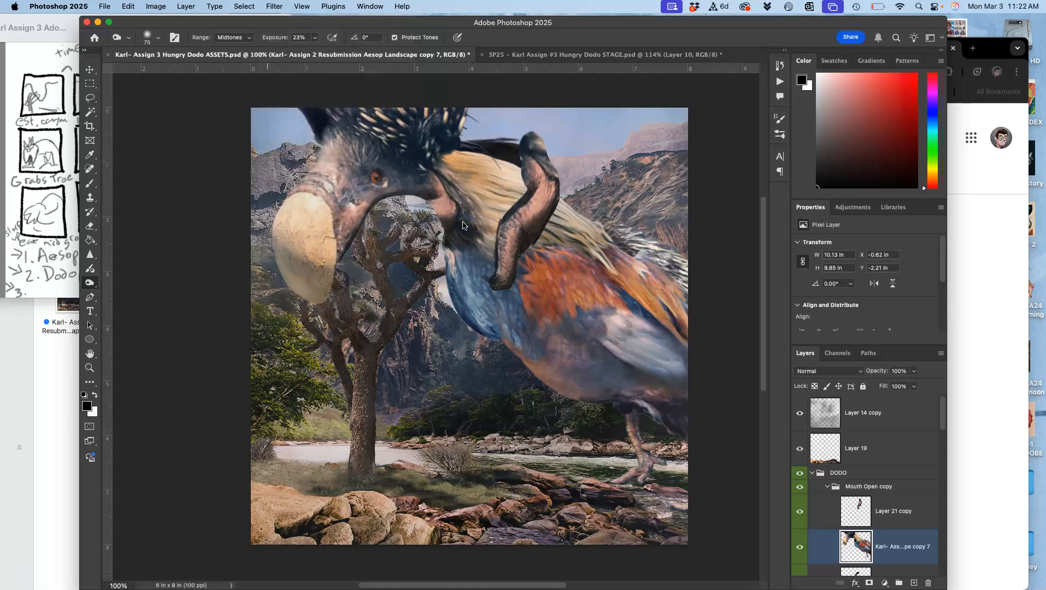
left_click_drag(498, 149, 334, 349)
left_click(335, 404)
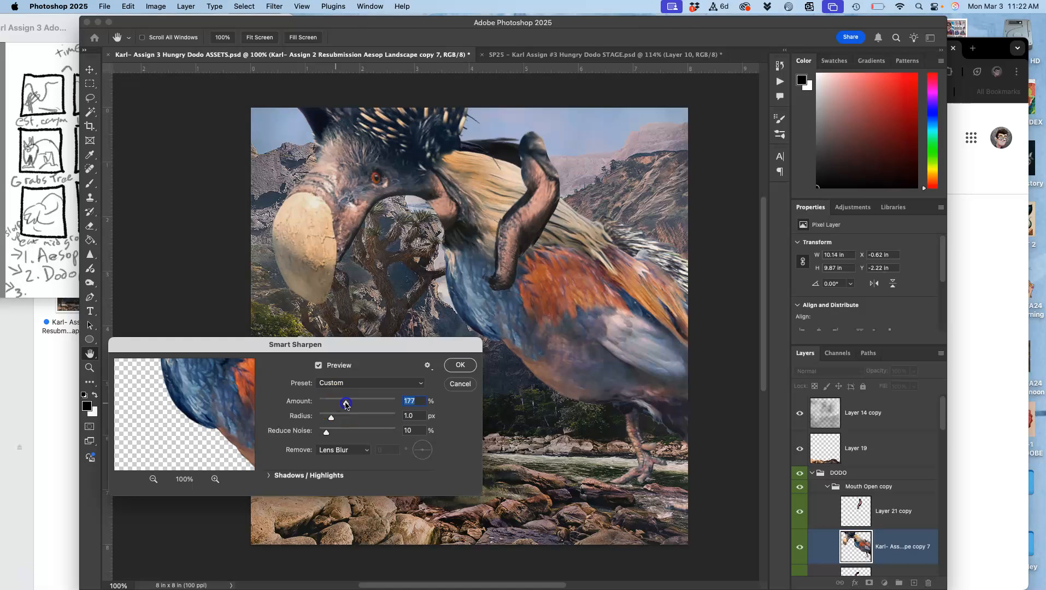
left_click(331, 419)
left_click(343, 419)
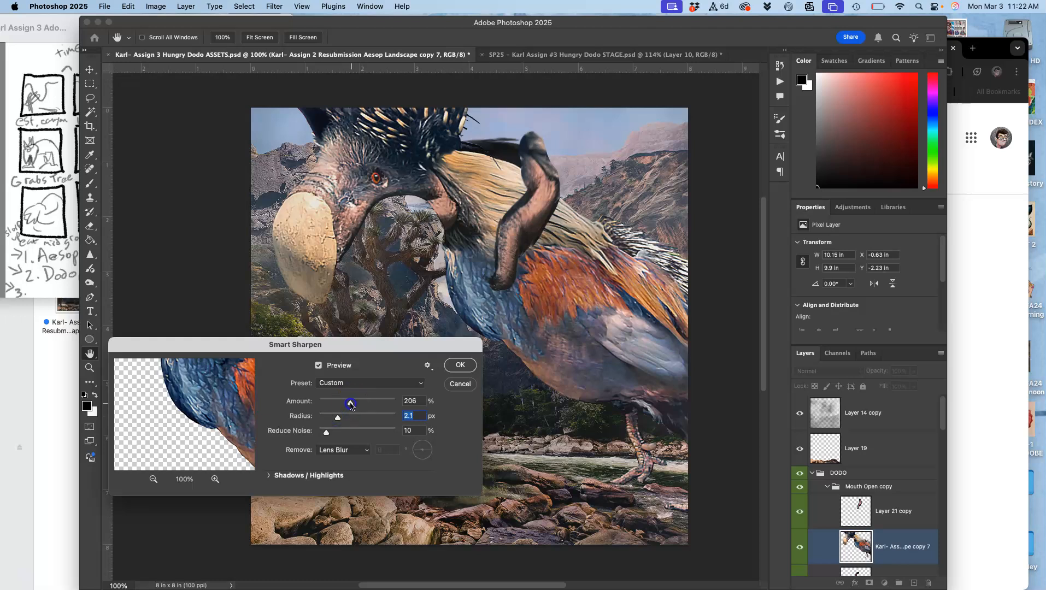
left_click(462, 366)
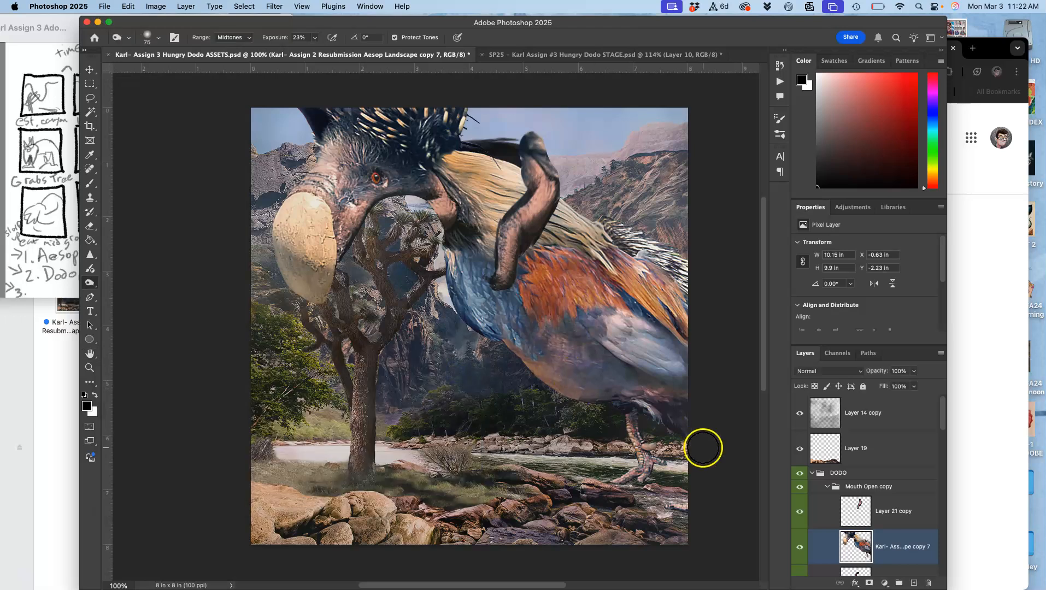
Compare the sharpened, lowered dodo with the latest frame in the STAGE document, and return to the ASSETS document.
left_click(802, 509)
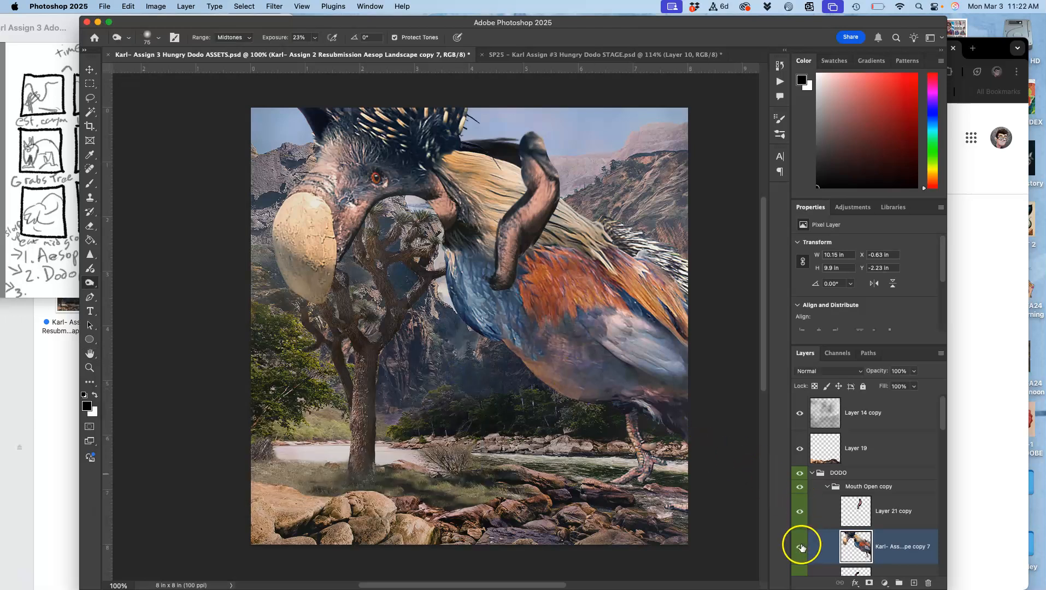
scroll(558, 138, "up", 2)
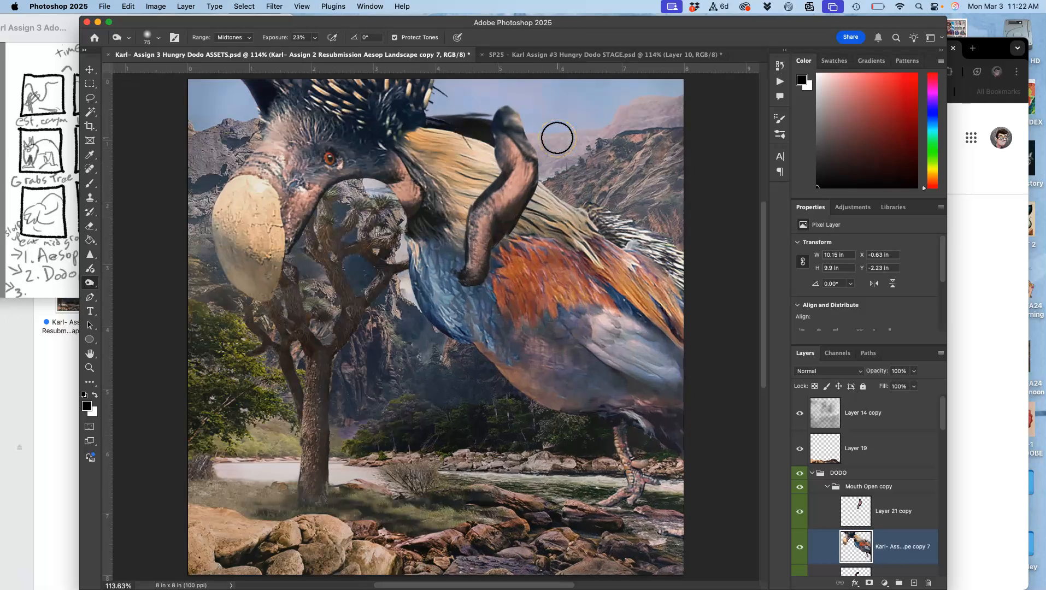
left_click(566, 55)
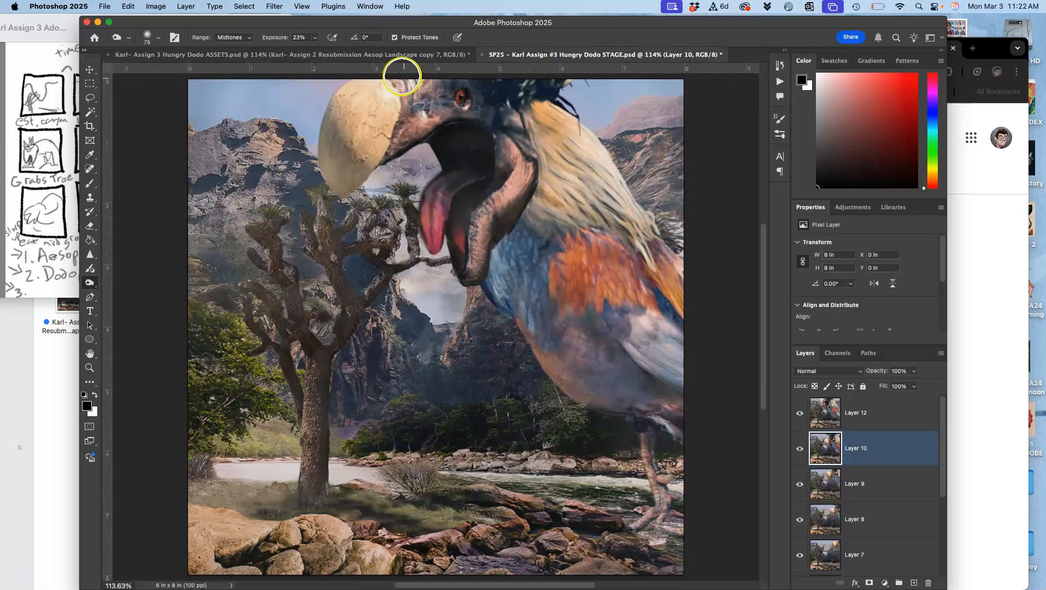
left_click(401, 56)
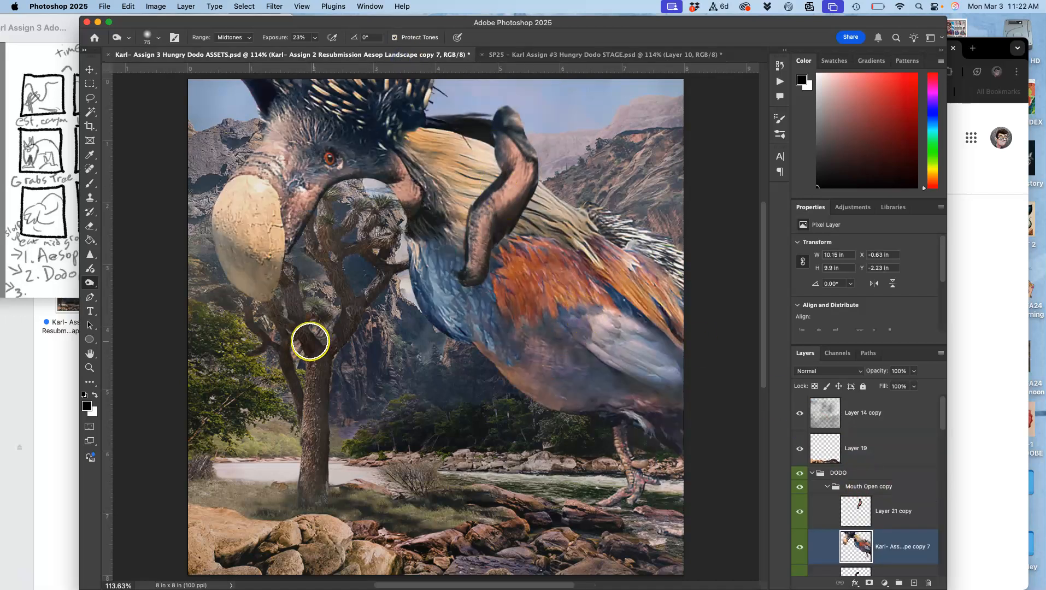
Move the lower beak on Layer 21 copy beneath the lowered head, to about X 2.56 in and Y 1.5 in.
left_click(878, 516)
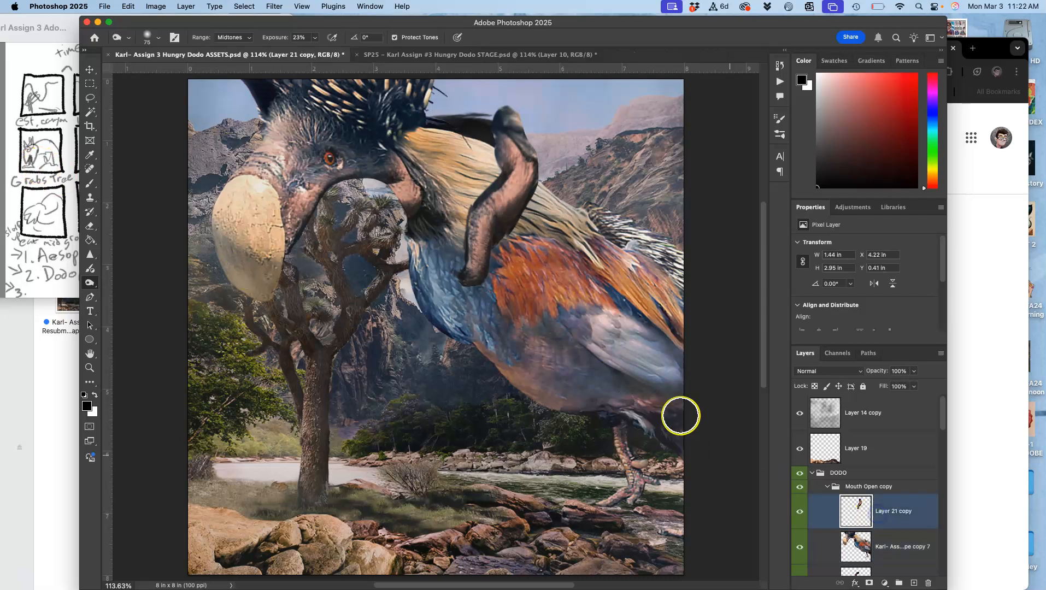
left_click(91, 70)
left_click_drag(505, 193, 405, 264)
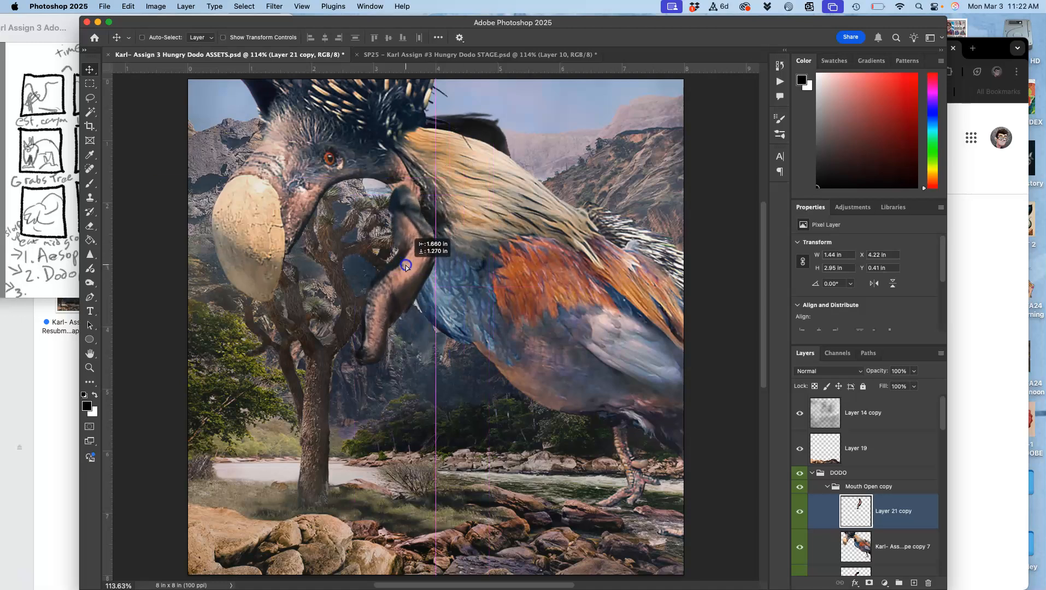
left_click_drag(406, 264, 405, 254)
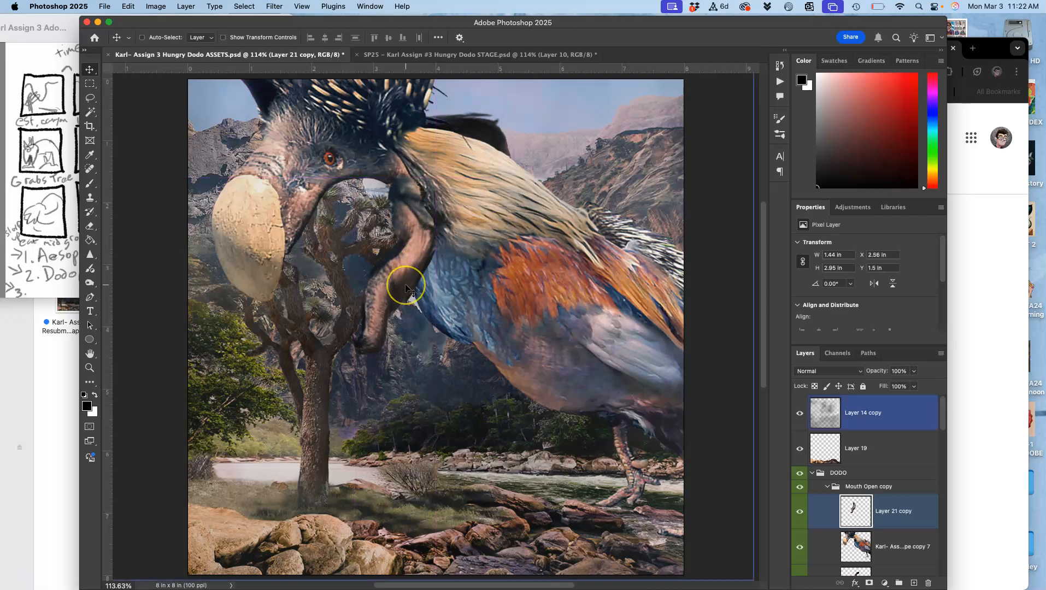
Rotate the lower beak on Layer 21 copy by about -14.7° and place it against the neck at about X 2.99 in, Y 1.23 in.
key("super+t")
left_click_drag(447, 357, 471, 337)
left_click_drag(409, 276, 415, 263)
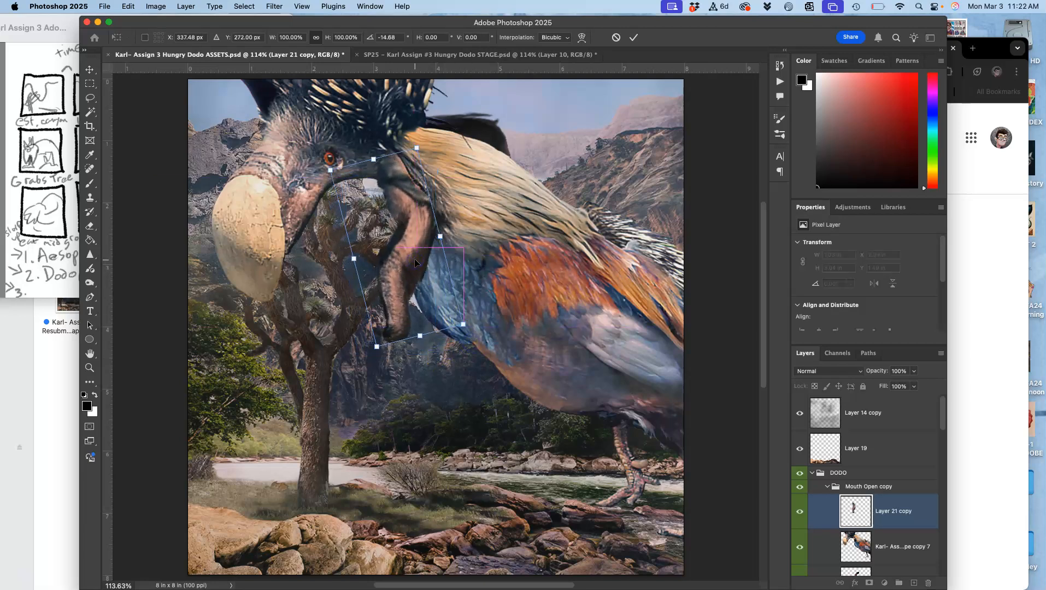
key("Return")
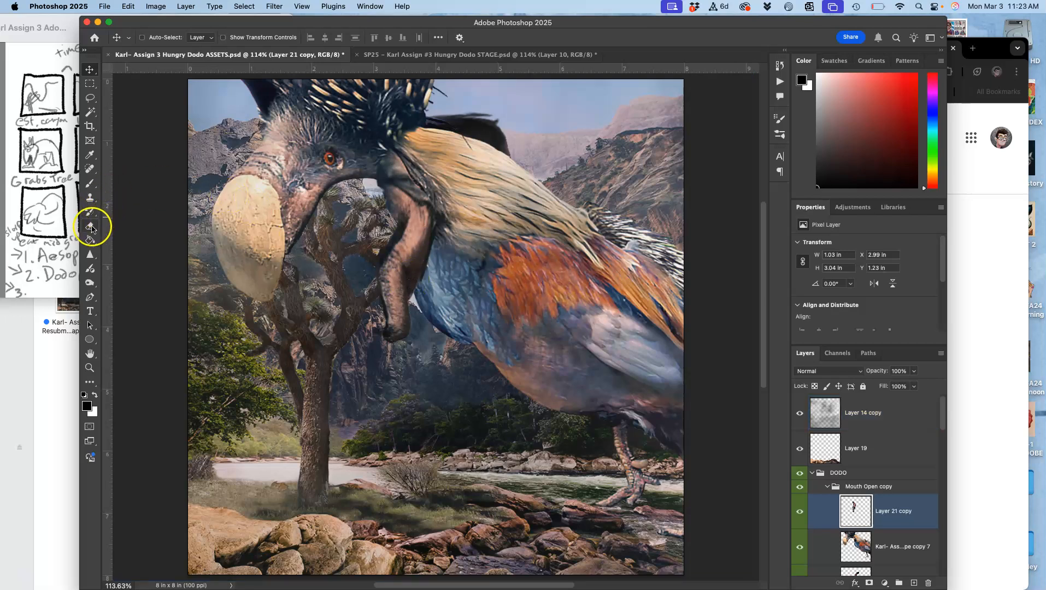
Soften the upper end of the lower beak on Layer 21 copy using the Eraser at 21% opacity, and outline the mouth opening beside it.
left_click(91, 227)
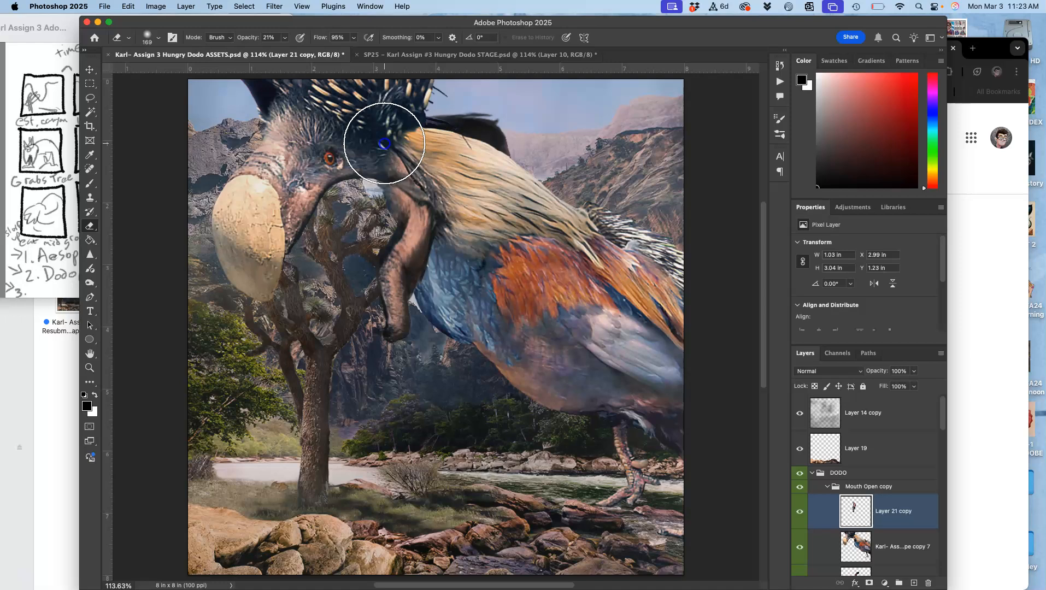
mouse_move(385, 144)
left_mouse_down()
mouse_move(427, 168)
mouse_move(450, 165)
mouse_move(356, 206)
mouse_move(329, 283)
mouse_move(355, 219)
left_mouse_up()
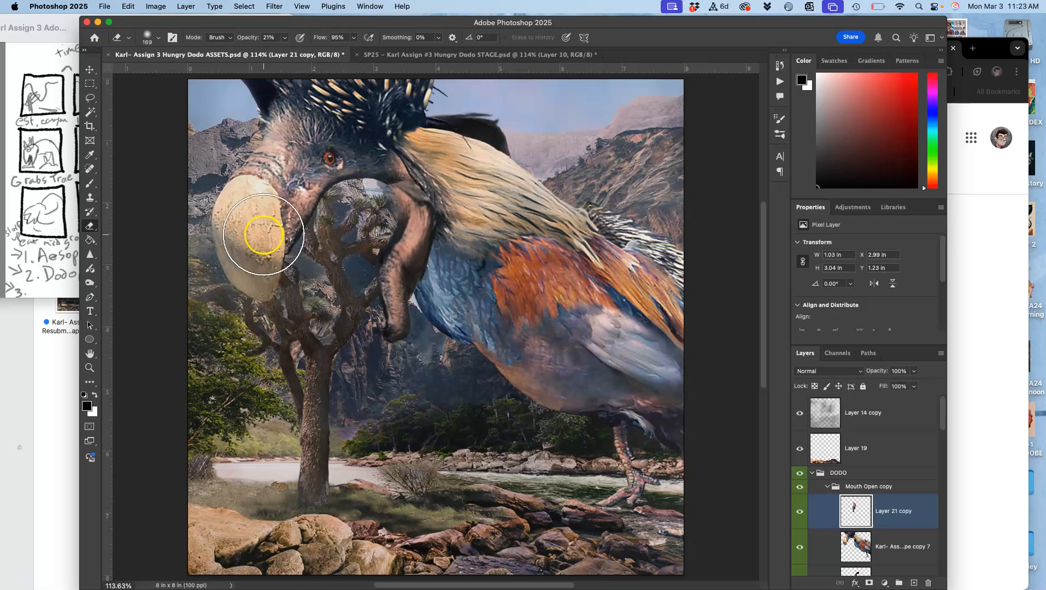
left_click(90, 99)
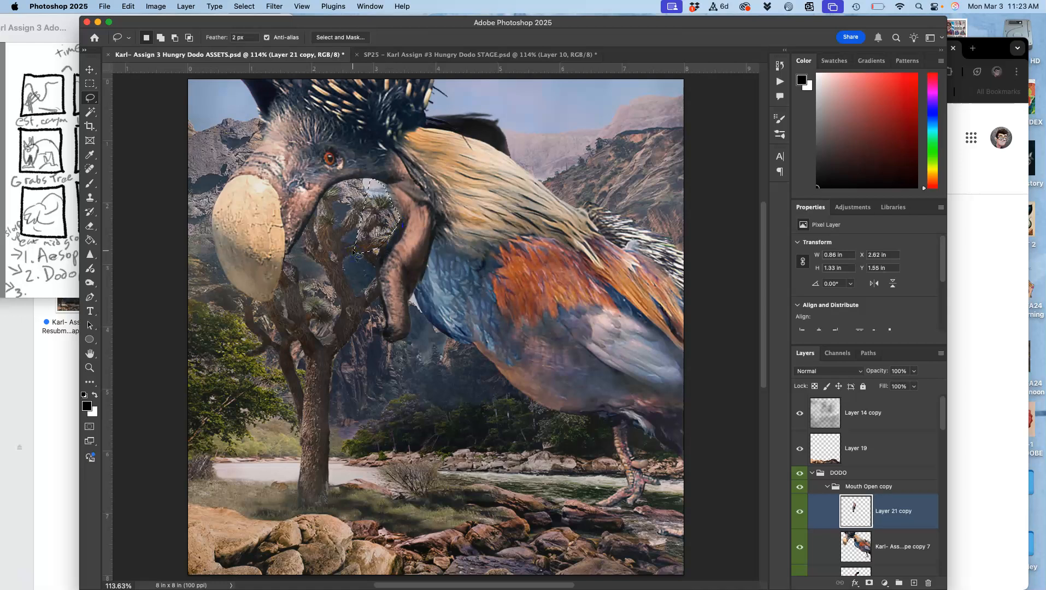
Move the Mouth layer into the open beak and rotate it about -12.3°, placing it at about X 1.84 in, Y 1.39 in.
scroll(832, 536, "down", 3)
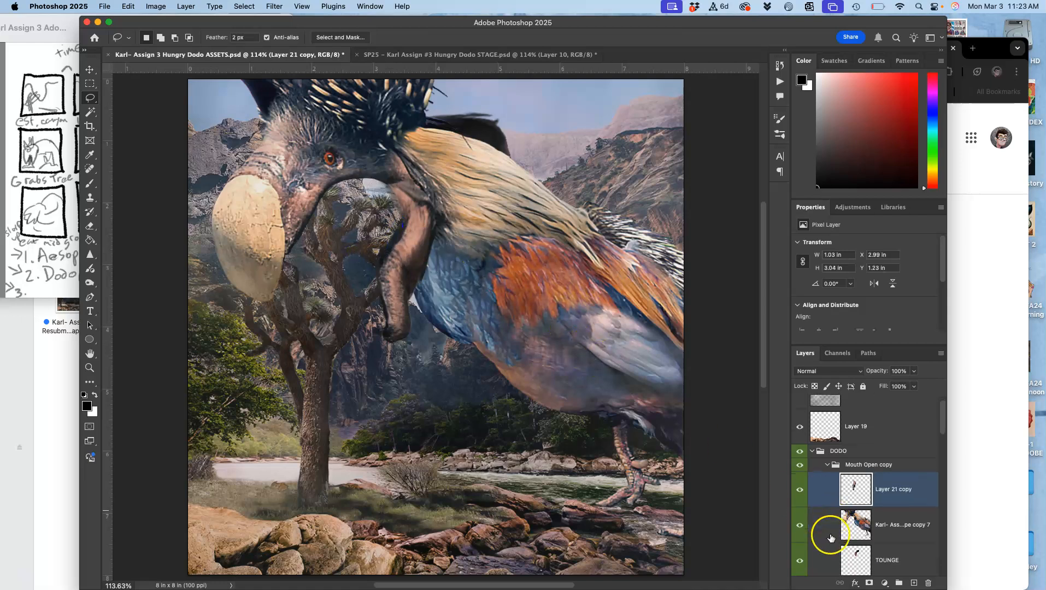
left_click_drag(856, 567, 856, 559)
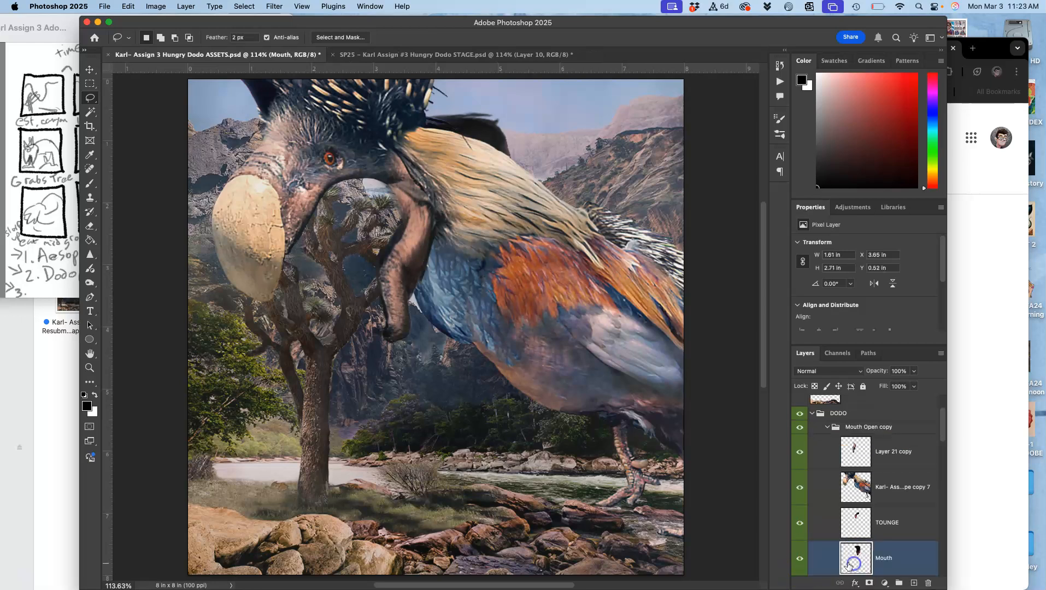
left_click(90, 70)
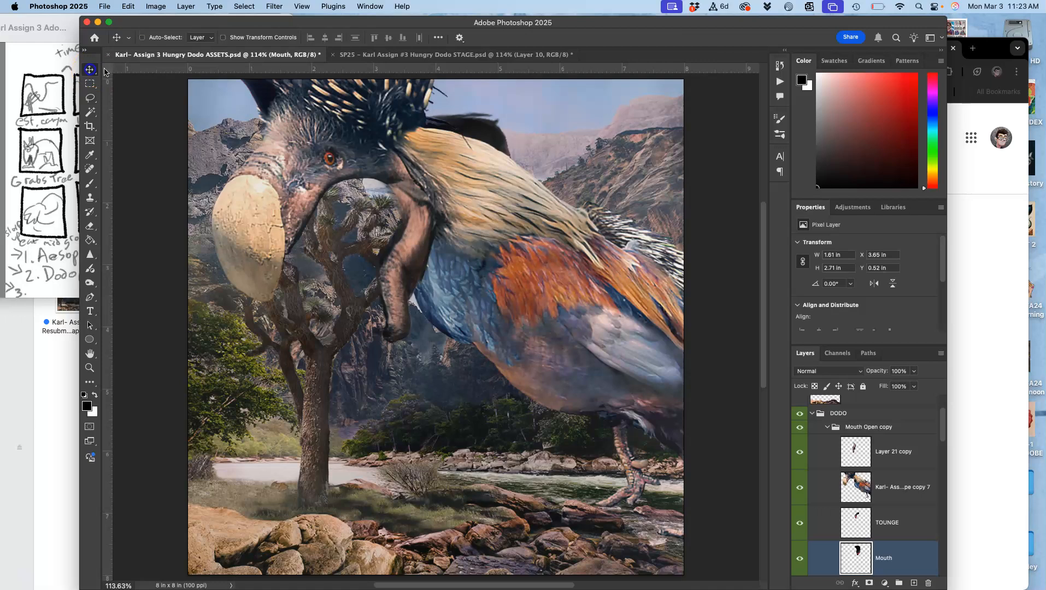
mouse_move(478, 129)
left_mouse_down()
mouse_move(380, 193)
mouse_move(386, 198)
mouse_move(387, 188)
left_mouse_up()
key("super+t")
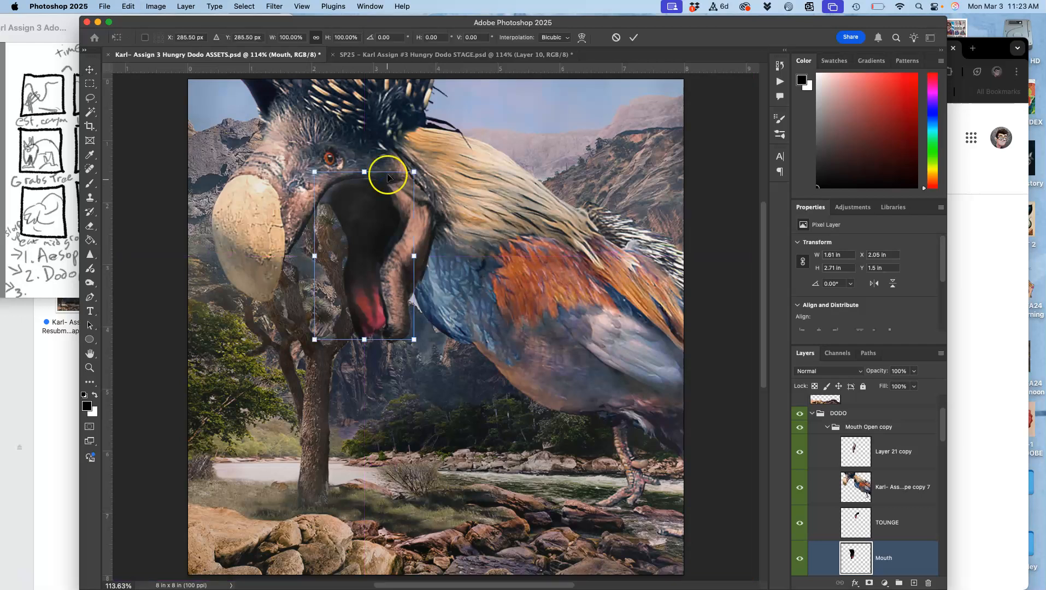
left_click_drag(432, 163, 408, 162)
left_click_drag(368, 206, 367, 200)
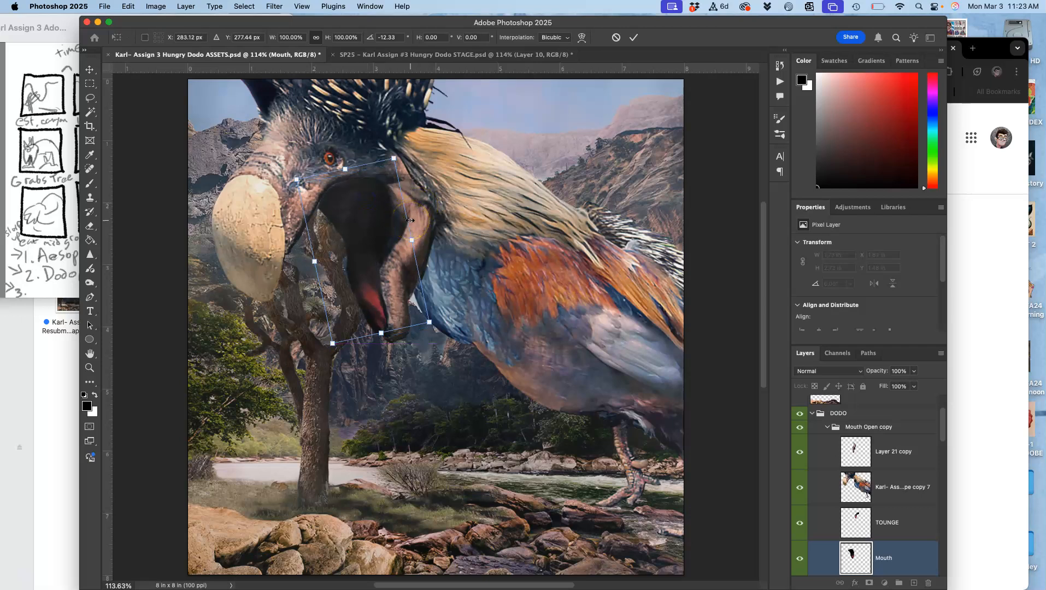
key("Return")
Send the Mouth layer down the stack, out of the DODO group and beneath the tree on Layer 16 copy 3.
left_click(846, 524, "shift")
left_click(847, 524, "super")
scroll(847, 524, "down", 10)
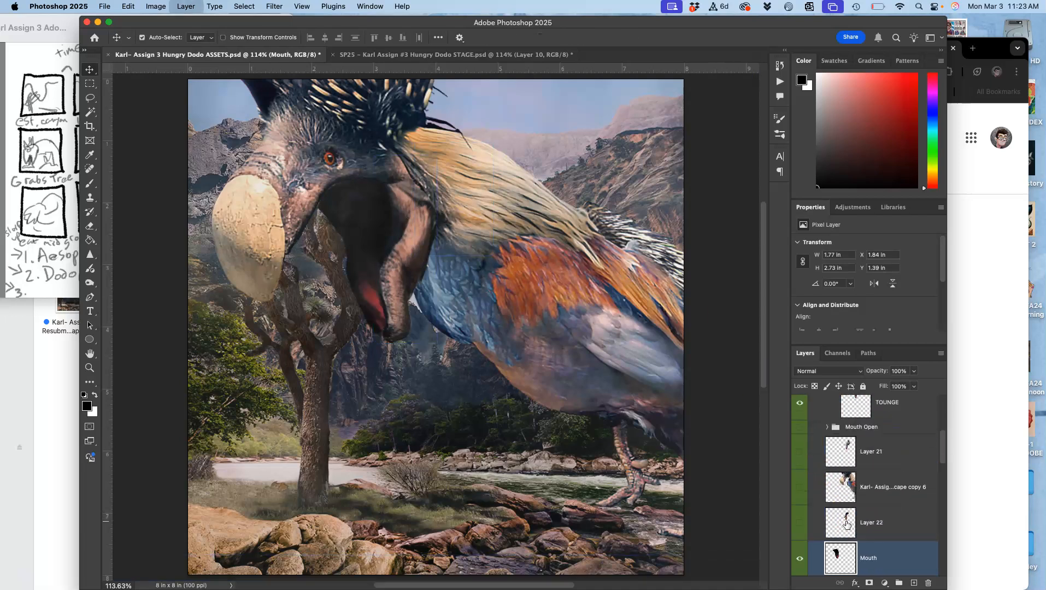
key("super+bracketleft")
key("super+bracketleft")
key("super+bracketleft")
key("super+bracketleft")
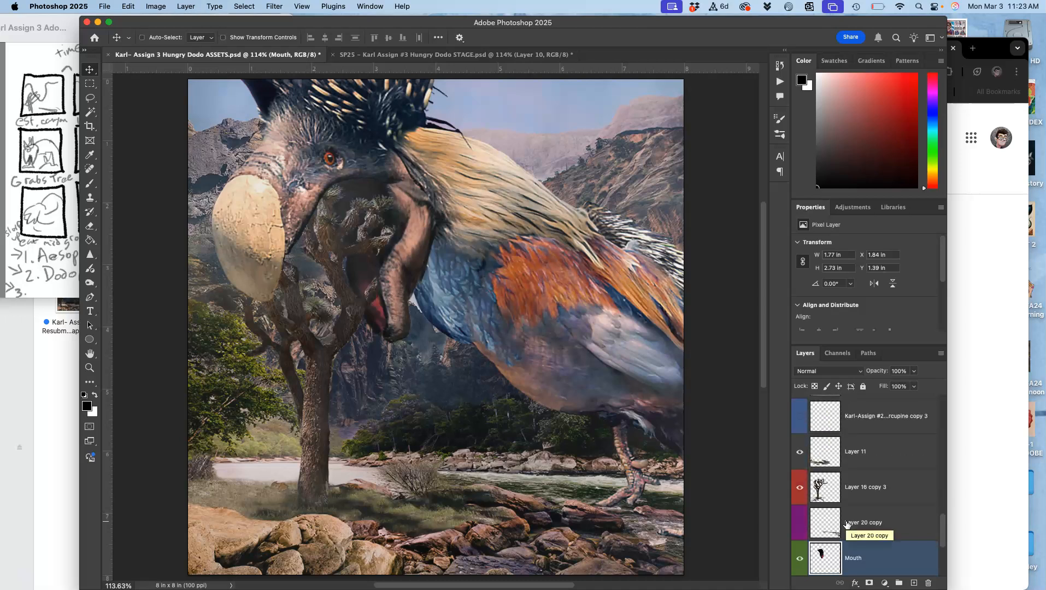
Move the TOUNGE layer into the open beak and rotate it about -22.7°, placing it at about X 2.35 in, Y 1.92 in.
scroll(886, 506, "up", 10)
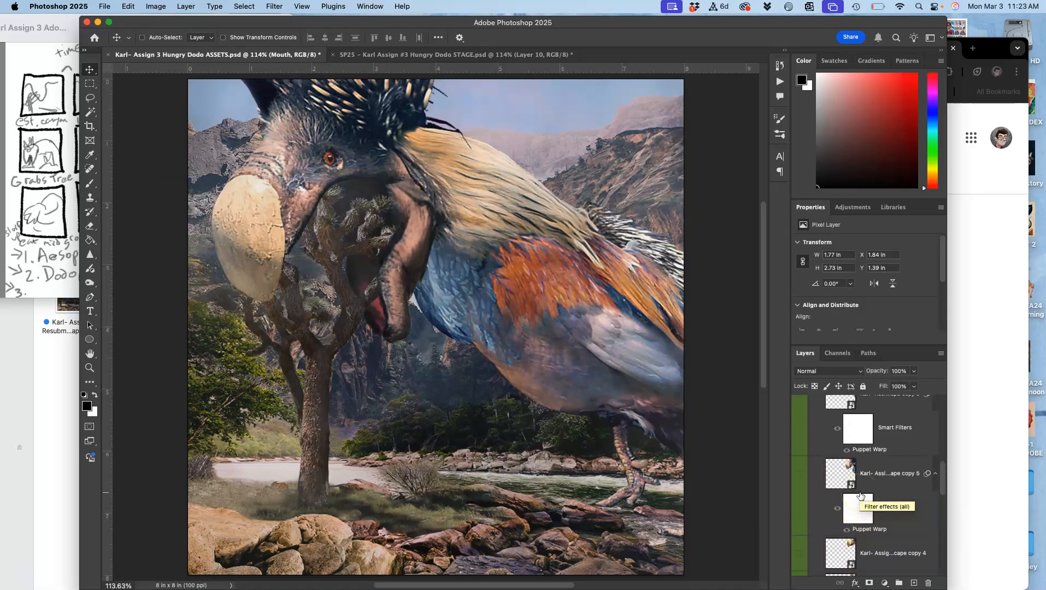
scroll(860, 494, "up", 2)
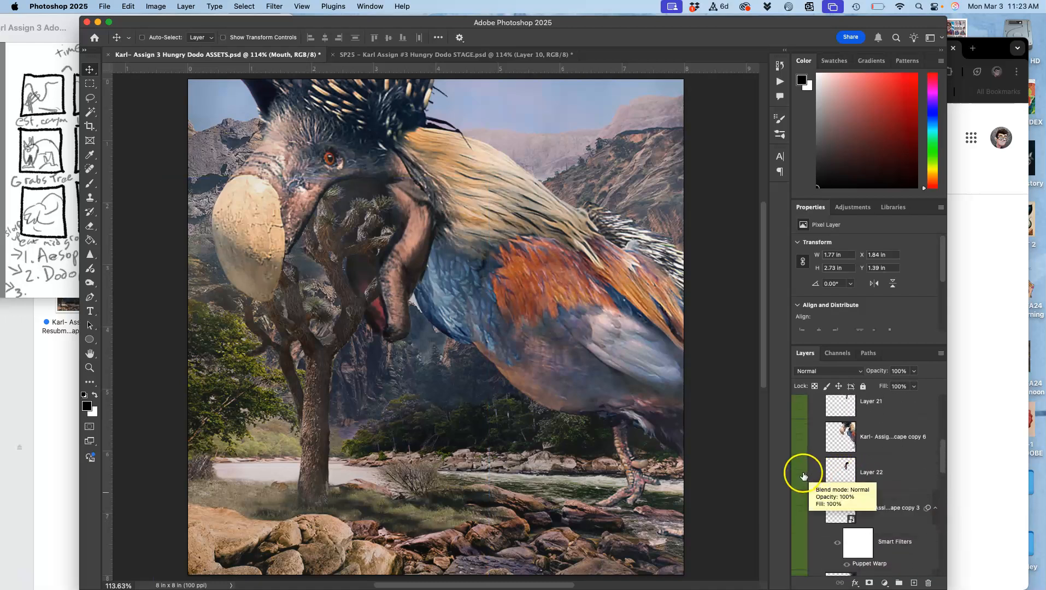
scroll(803, 476, "up", 6)
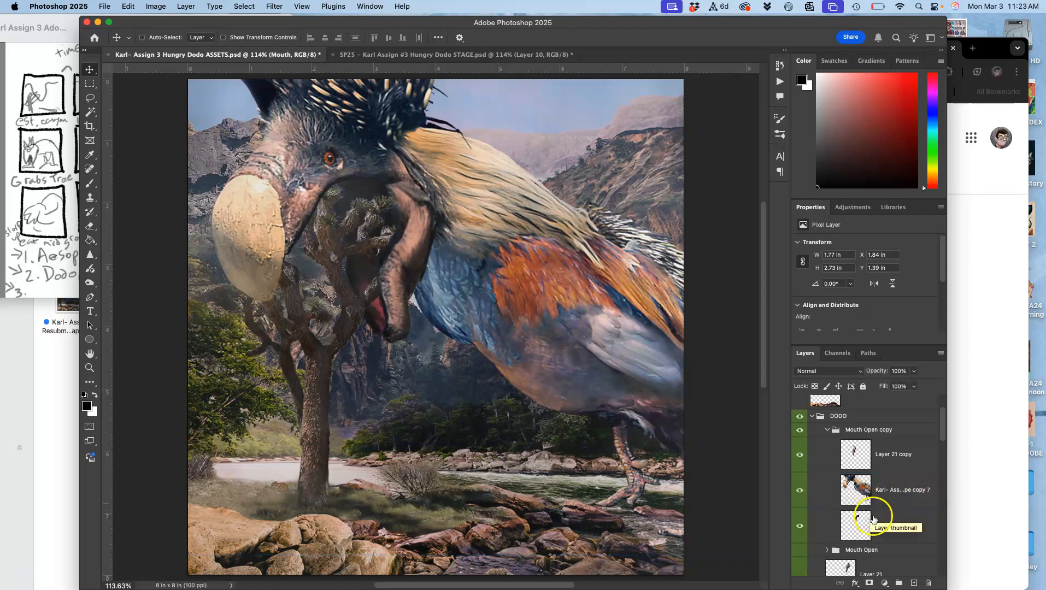
left_click(879, 526)
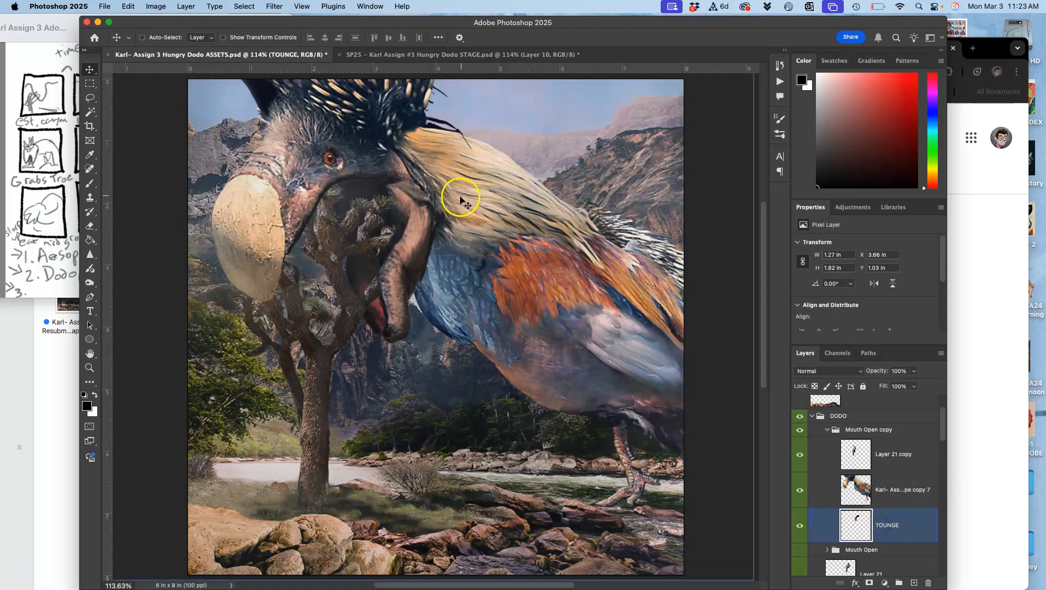
left_click_drag(459, 200, 366, 245)
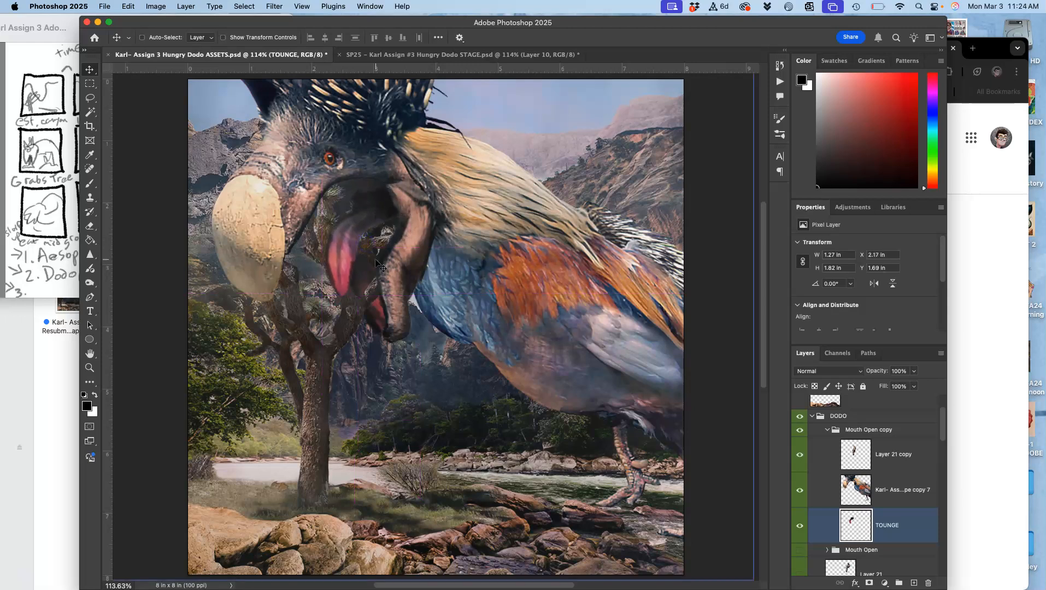
key("super+t")
left_click_drag(419, 184, 403, 162)
left_click_drag(342, 222, 349, 242)
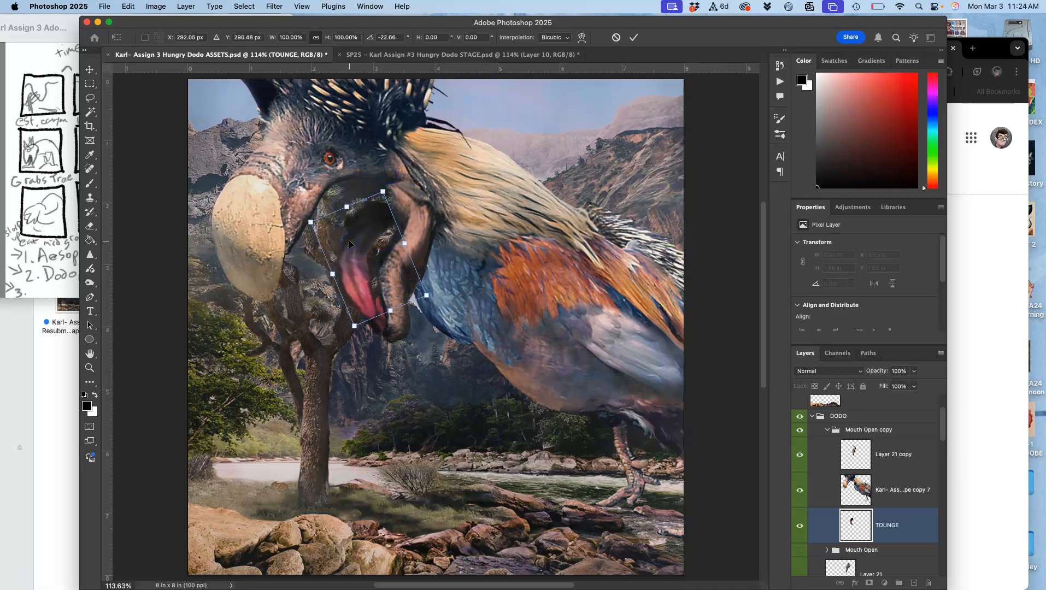
key("Return")
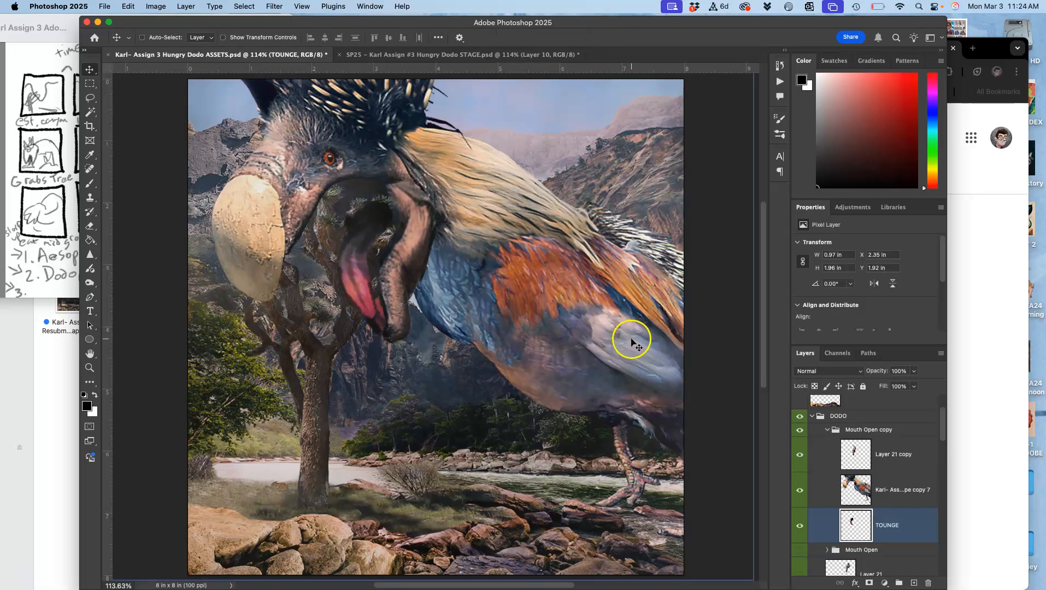
Send the TOUNGE layer down the stack to directly beneath the tree on Layer 16 copy 3.
key("super+bracketleft")
key("super+bracketleft")
key("super+bracketleft")
key("super+bracketleft")
key("super+bracketleft")
key("super+bracketleft")
key("super+bracketleft")
key("super+bracketleft")
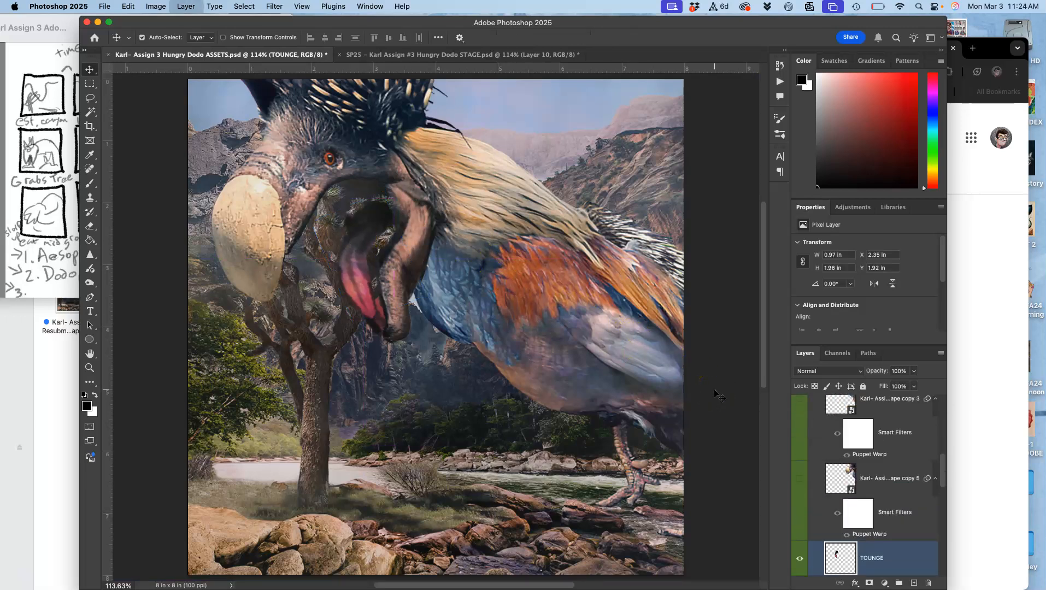
key("super+bracketleft")
key("super+bracketleft")
key("super+bracketleft")
key("super+bracketleft")
key("super+bracketleft")
key("super+bracketleft")
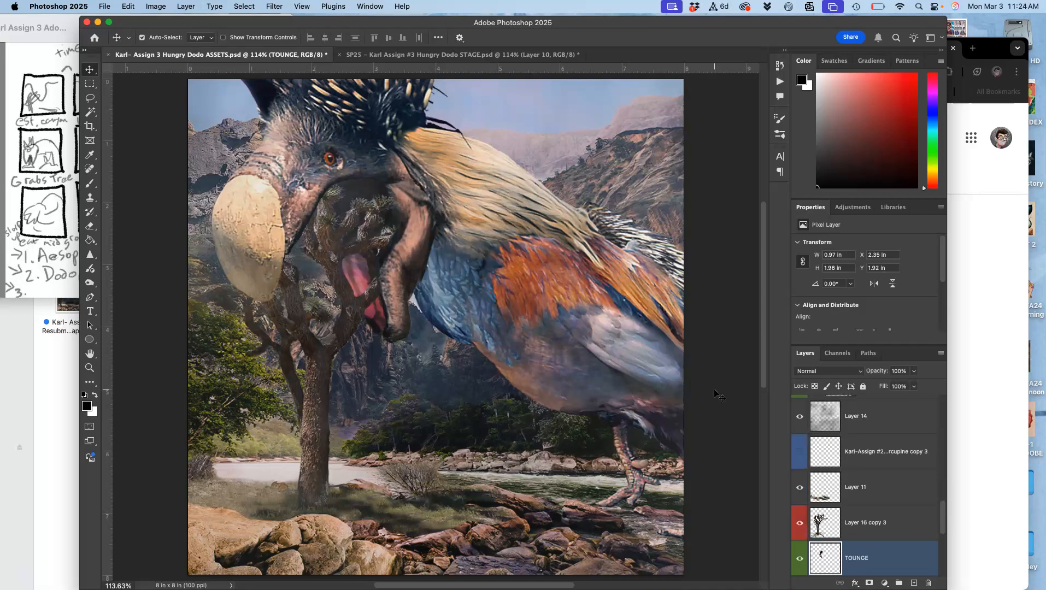
Reorder the Mouth layer so it sits directly beneath TOUNGE and above Layer 20 copy.
scroll(715, 391, "down", 3)
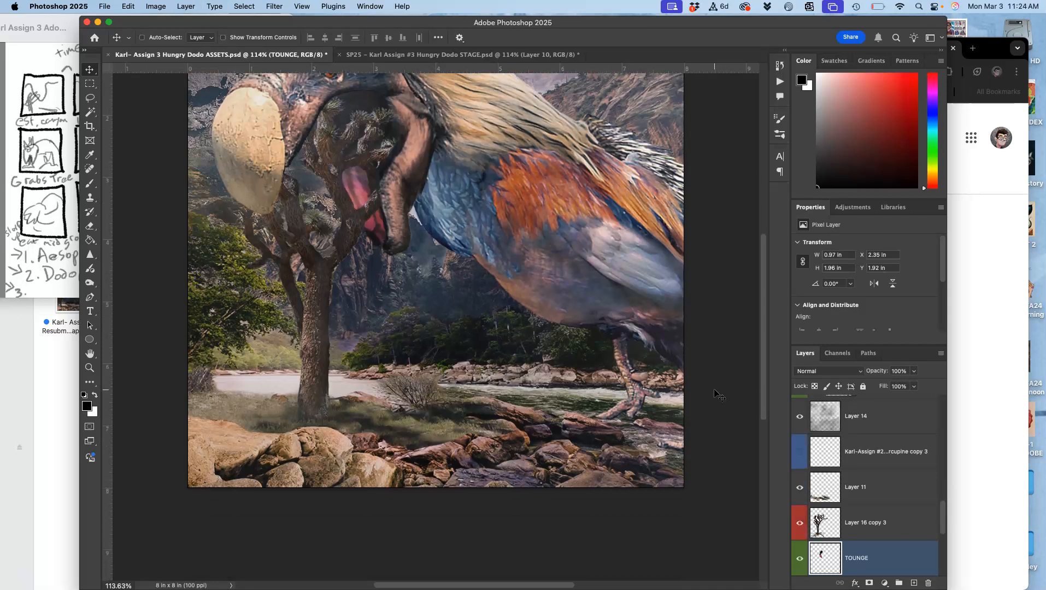
scroll(851, 479, "down", 3)
left_click(849, 555, "super")
left_click_drag(849, 562, 848, 511)
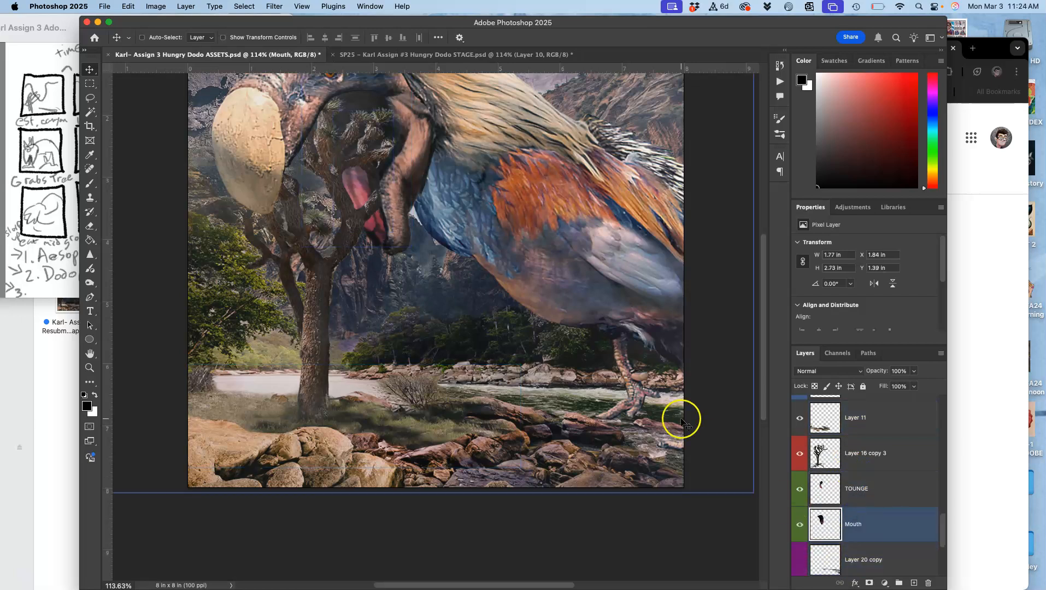
Rotate the TOUNGE layer about 30.4° inside the beak, leaving it at about X 2.21 in, Y 2.08 in.
scroll(526, 314, "up", 2)
left_click(848, 481, "super")
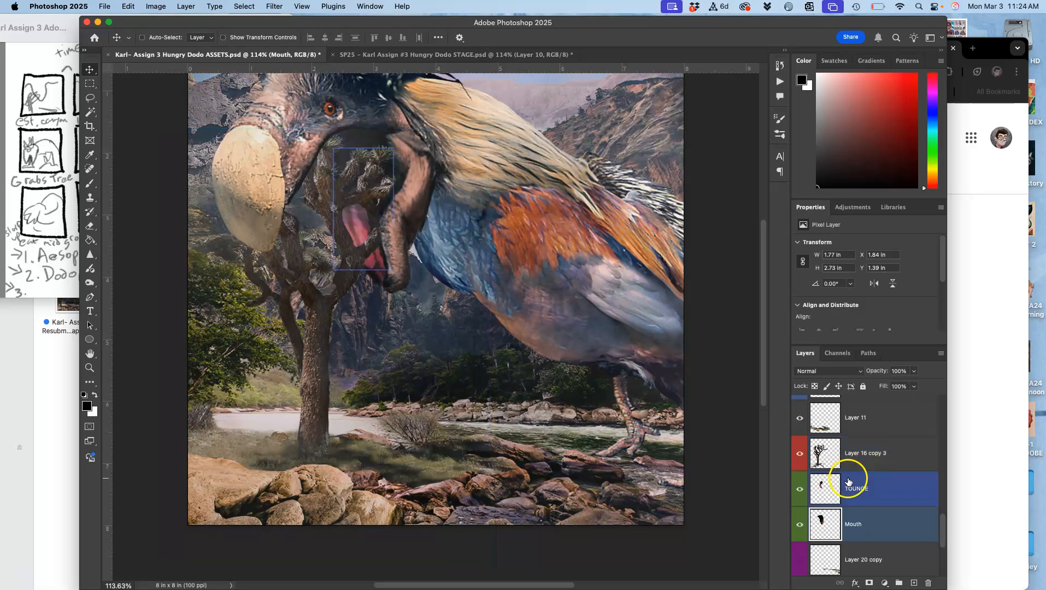
left_click(848, 481)
key("super+t")
left_click_drag(406, 146, 435, 175)
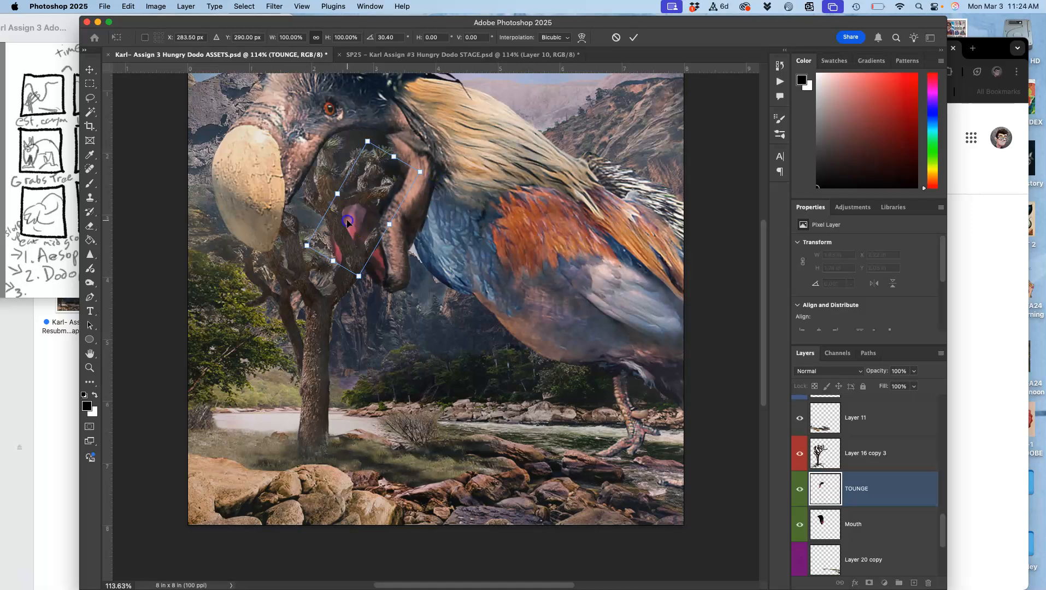
key("Return")
scroll(355, 257, "up", 3)
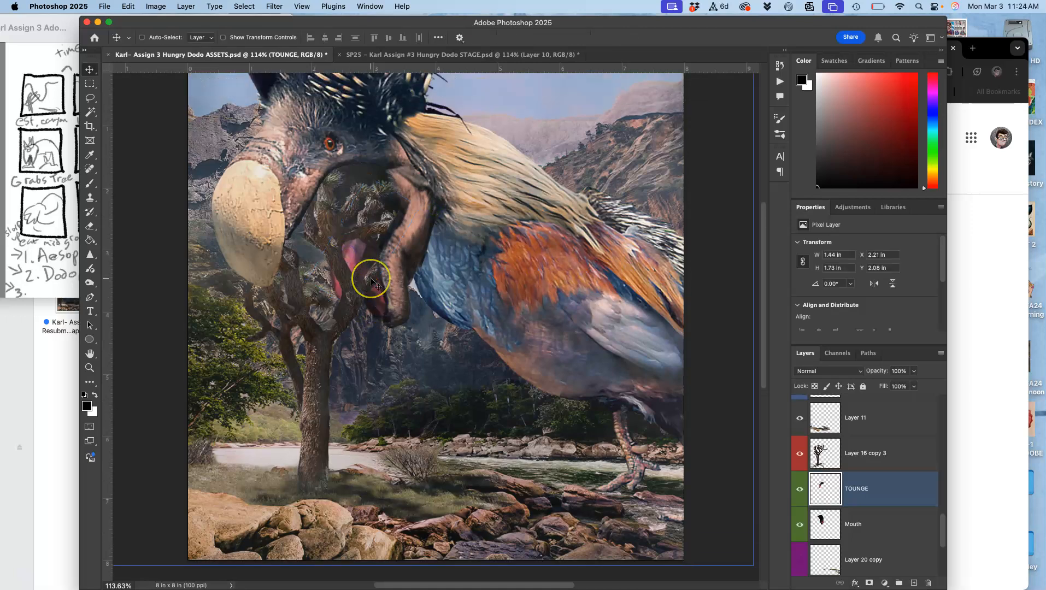
key("super+0")
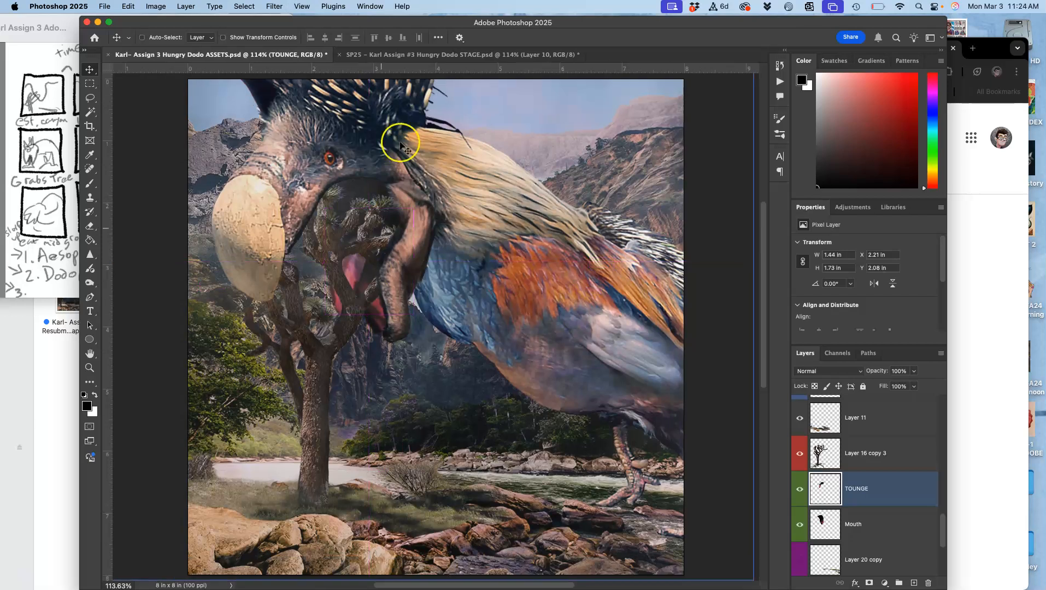
Compare the open-mouthed dodo around the tree with Layer 10 in the STAGE document, and return to the ASSETS document.
left_click(456, 54)
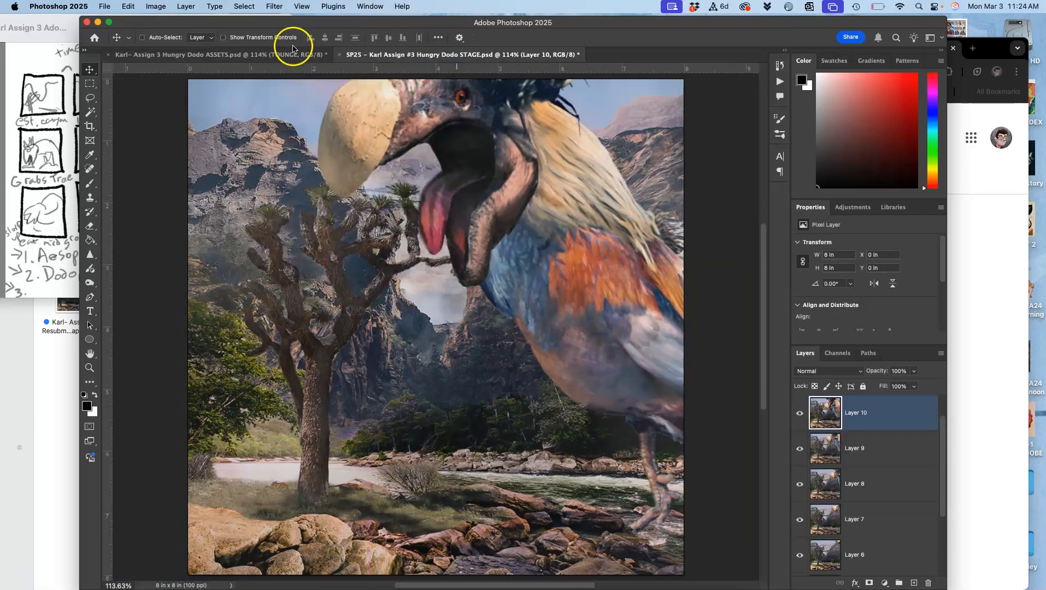
left_click(276, 55)
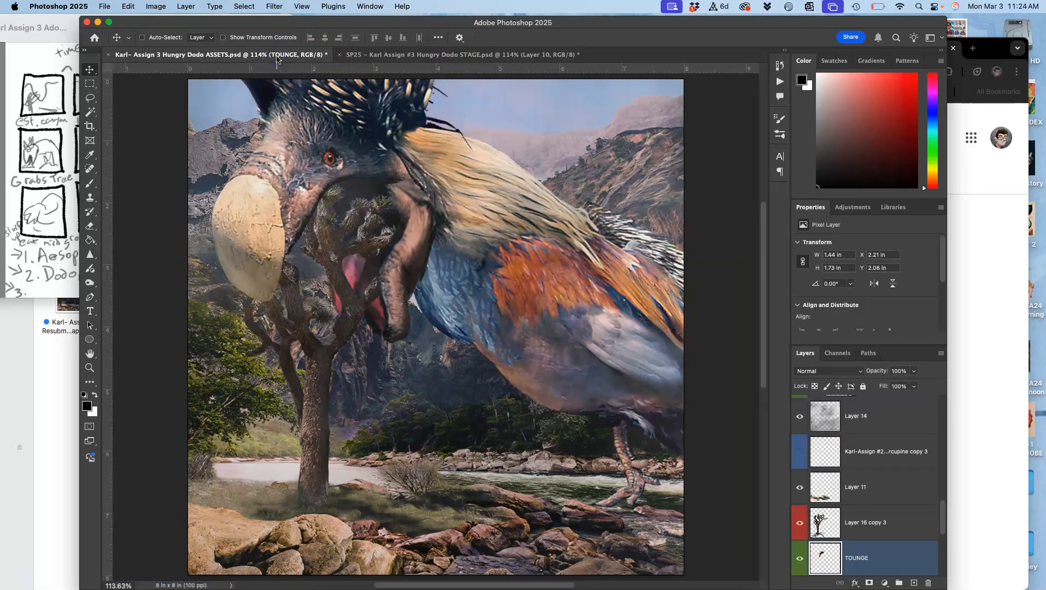
left_click(441, 54)
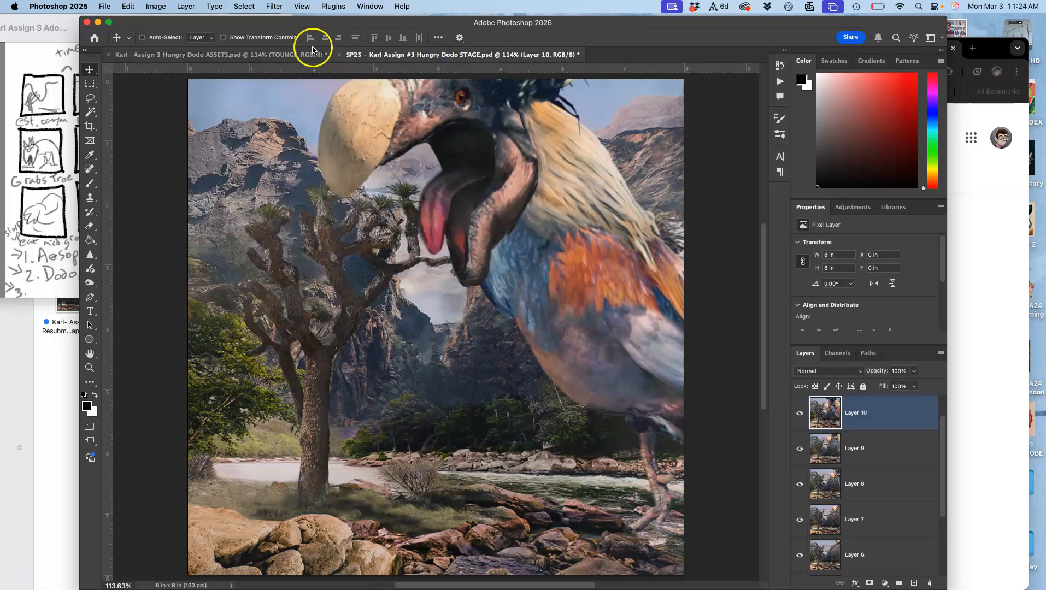
left_click(264, 54)
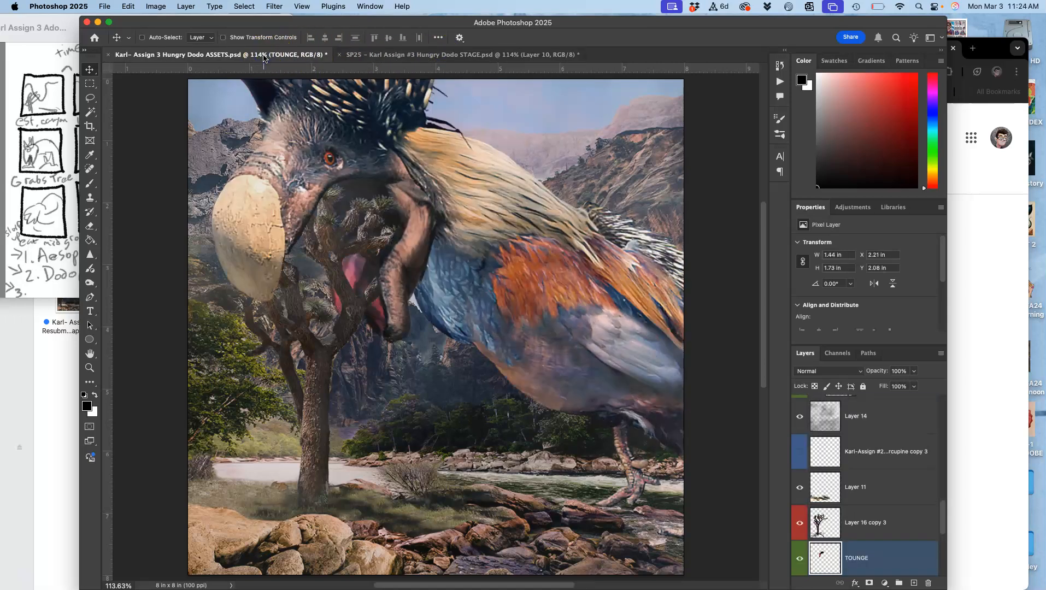
Select Layer 21 copy in the Mouth Open copy group and set the Clone Stamp brush size to 47 px.
left_click_drag(263, 57, 393, 186)
scroll(390, 184, "up", 5)
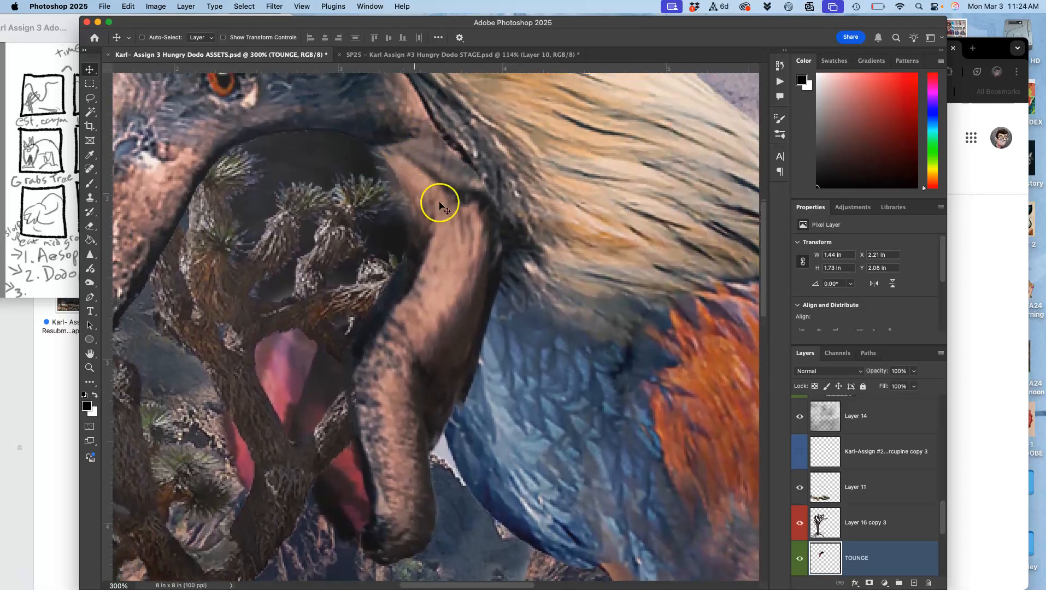
left_click(833, 536, "shift")
scroll(864, 529, "up", 10)
scroll(867, 528, "down", 1)
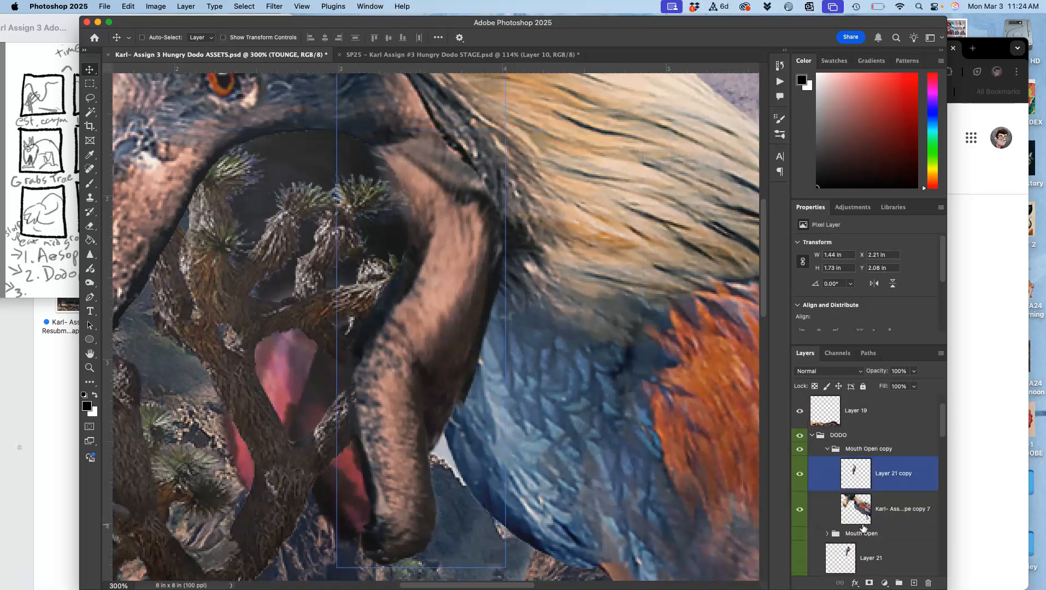
left_click(885, 479)
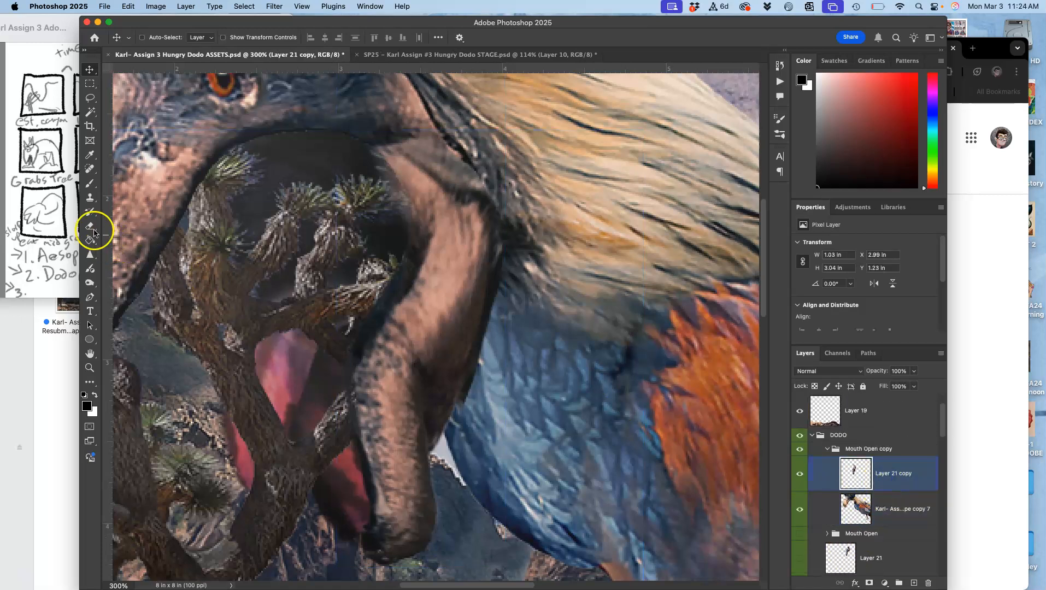
left_click(90, 198)
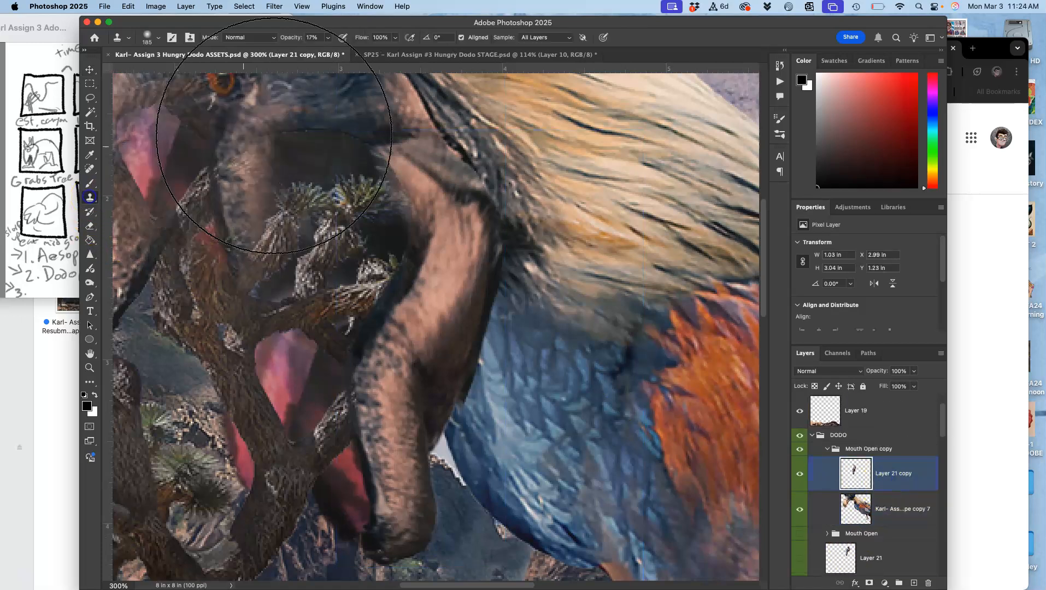
left_click(148, 36)
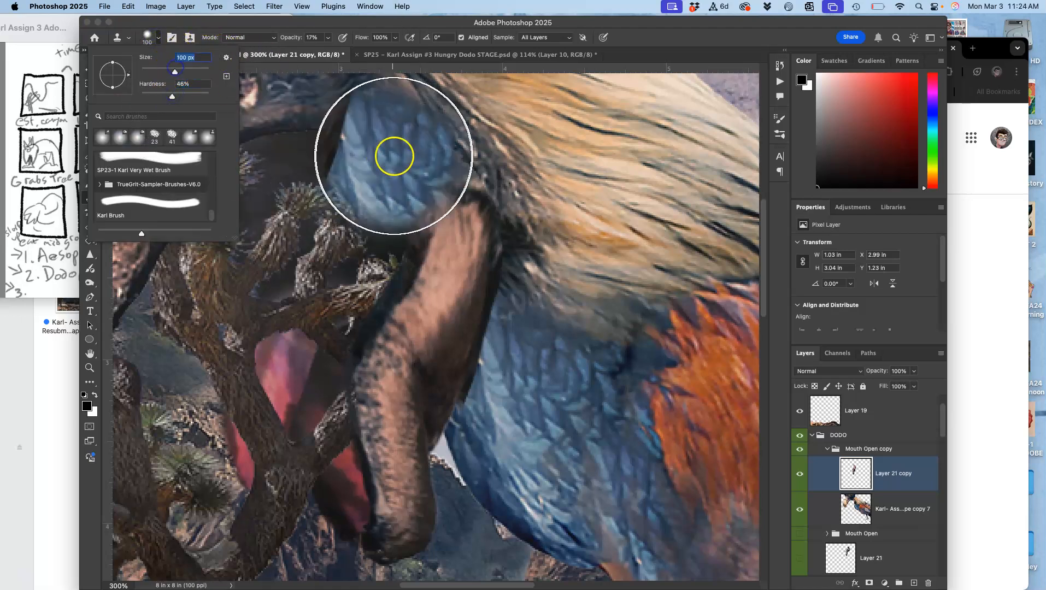
left_click_drag(175, 68, 157, 72)
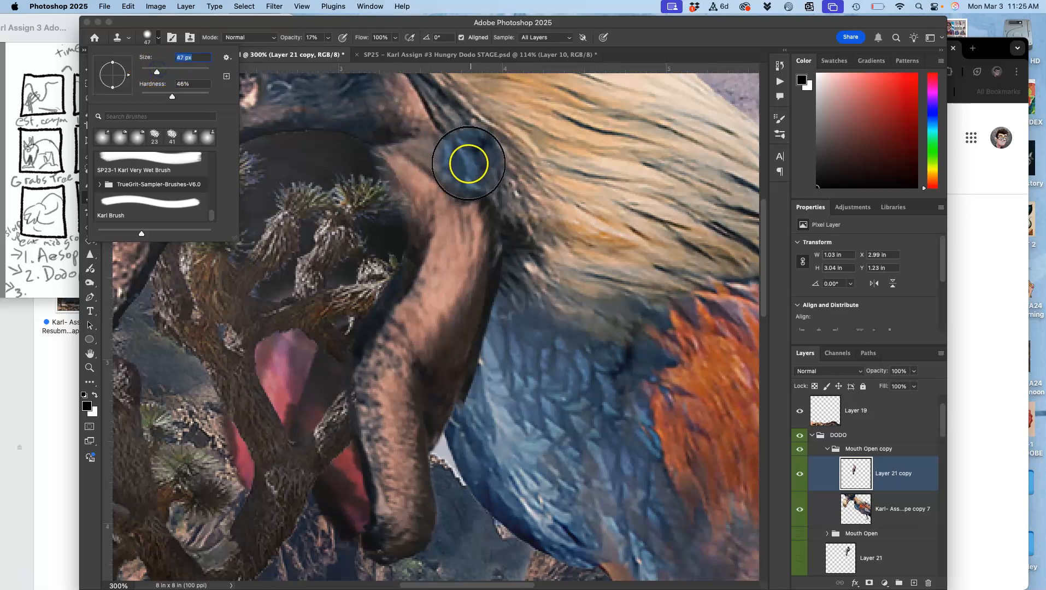
Clone skin over the dark crease where the dodo's lower beak joins the head on Layer 21 copy.
scroll(420, 135, "up", 3)
mouse_move(432, 173)
left_mouse_down()
mouse_move(479, 279)
mouse_move(462, 280)
mouse_move(411, 203)
mouse_move(413, 212)
left_mouse_up()
left_click(415, 216)
left_click(416, 215)
left_click(416, 216)
left_click(415, 216)
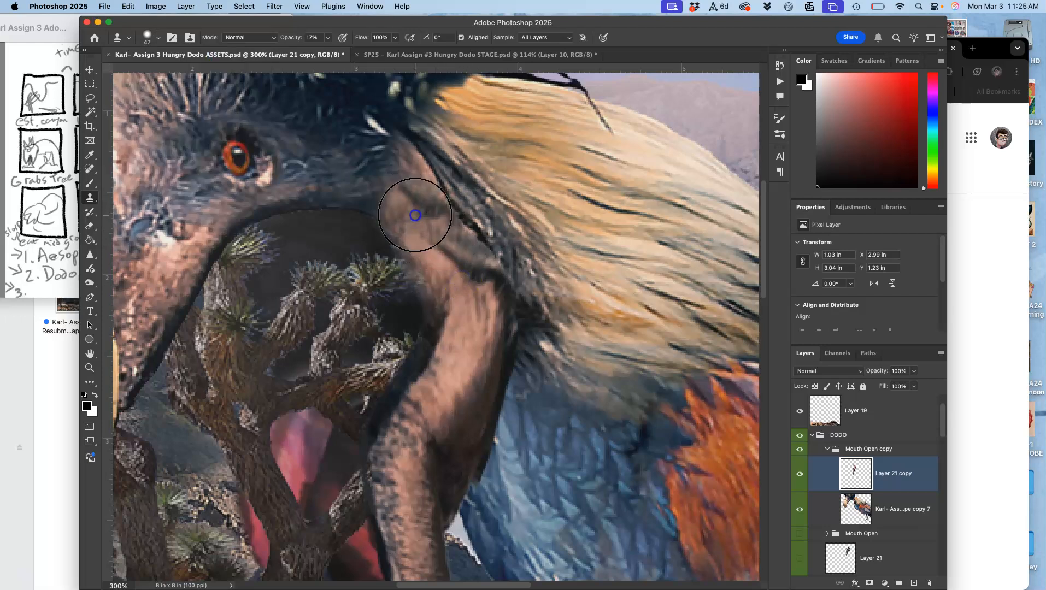
mouse_move(431, 210)
left_mouse_down()
mouse_move(415, 198)
mouse_move(455, 239)
mouse_move(472, 324)
mouse_move(460, 374)
mouse_move(445, 375)
left_mouse_up()
scroll(444, 376, "left", 5)
scroll(444, 375, "up", 2)
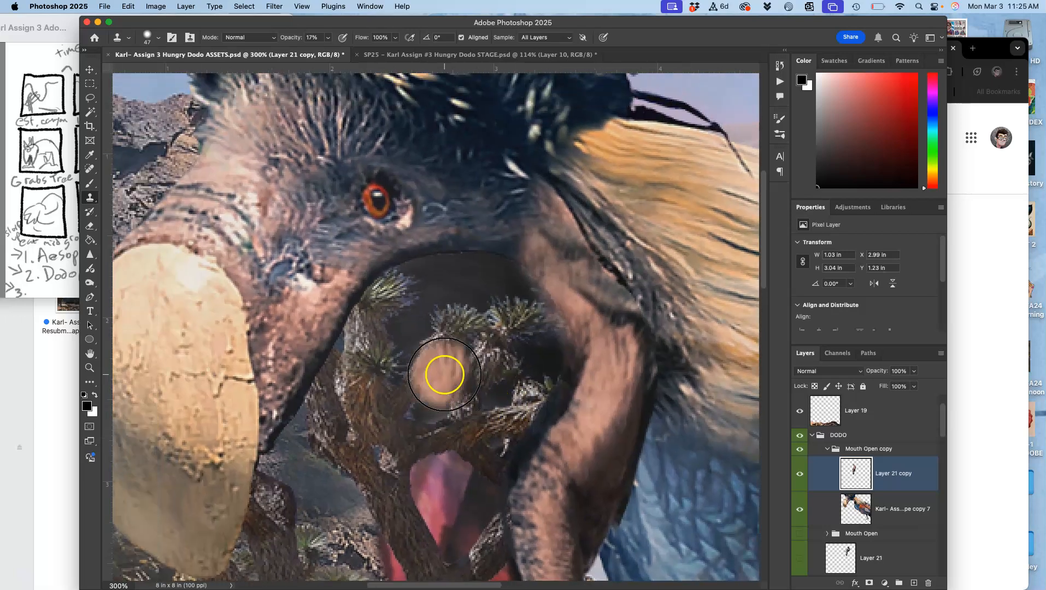
Clone pink face skin onto the upper bend of the lower beak, and undo the extra stroke made further down.
left_click(277, 317, "alt")
mouse_move(575, 250)
left_mouse_down()
mouse_move(568, 257)
mouse_move(615, 311)
mouse_move(601, 296)
left_mouse_up()
left_click(289, 303, "alt")
left_click(306, 320, "alt")
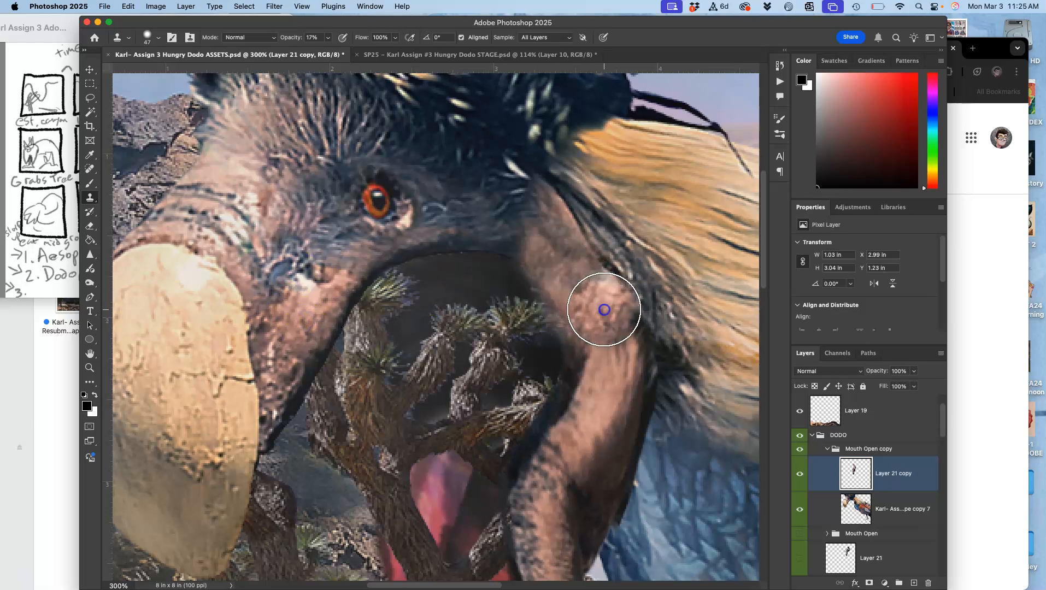
mouse_move(608, 490)
left_mouse_down()
mouse_move(598, 498)
mouse_move(579, 479)
left_mouse_up()
key("super+z")
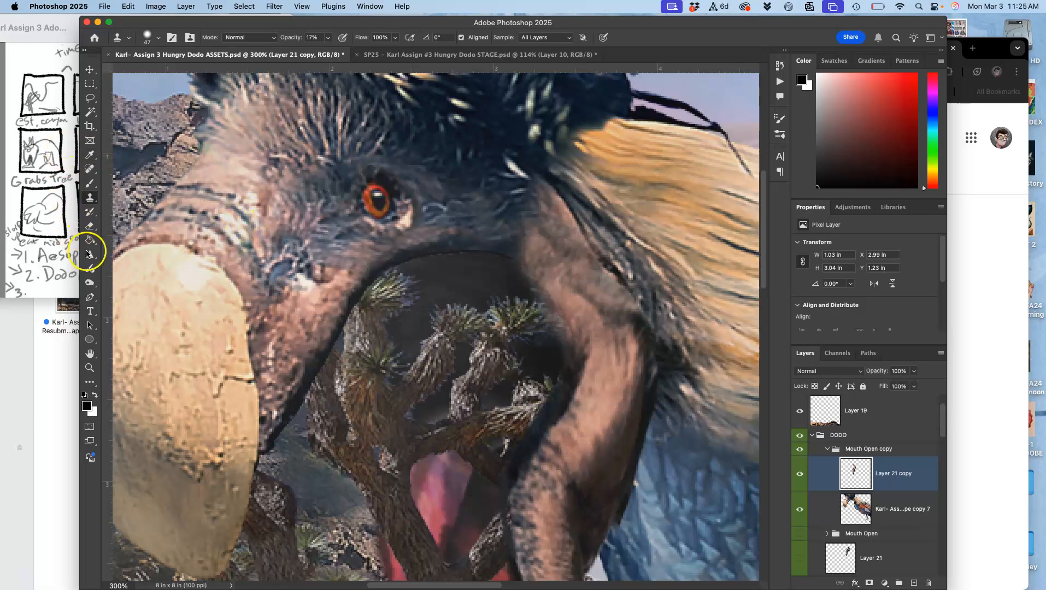
Burn the inner edge of the lower beak on Layer 21 copy, using the Midtones range at 23% exposure.
left_click(90, 282)
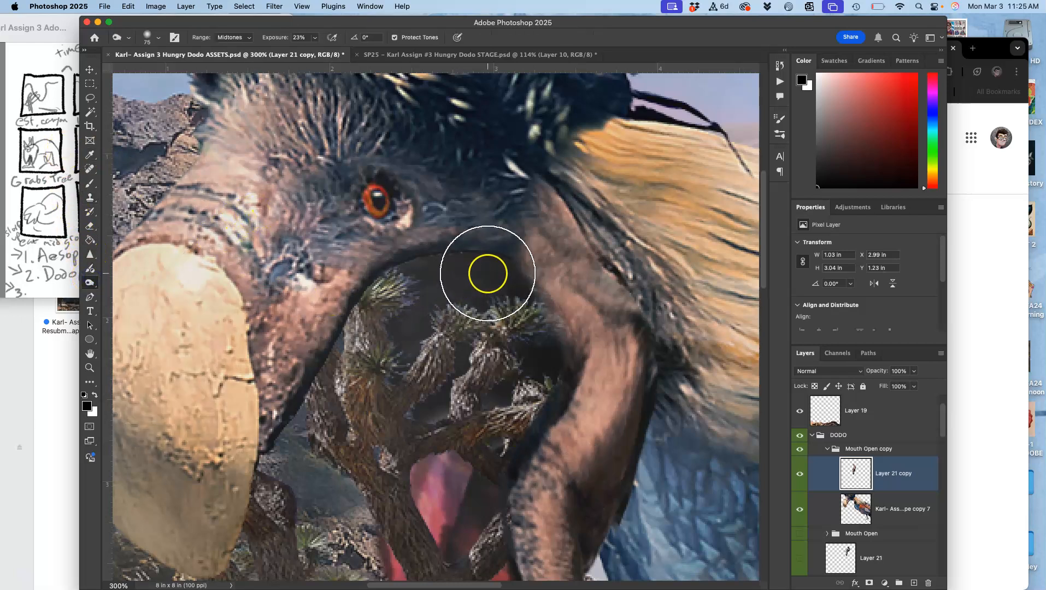
mouse_move(539, 332)
left_mouse_down()
mouse_move(527, 303)
mouse_move(549, 341)
mouse_move(525, 286)
mouse_move(577, 384)
left_mouse_up()
mouse_move(535, 299)
left_mouse_down()
mouse_move(549, 328)
mouse_move(532, 248)
mouse_move(548, 157)
mouse_move(551, 400)
mouse_move(516, 530)
mouse_move(512, 398)
mouse_move(467, 364)
mouse_move(450, 394)
left_mouse_up()
key("super+1")
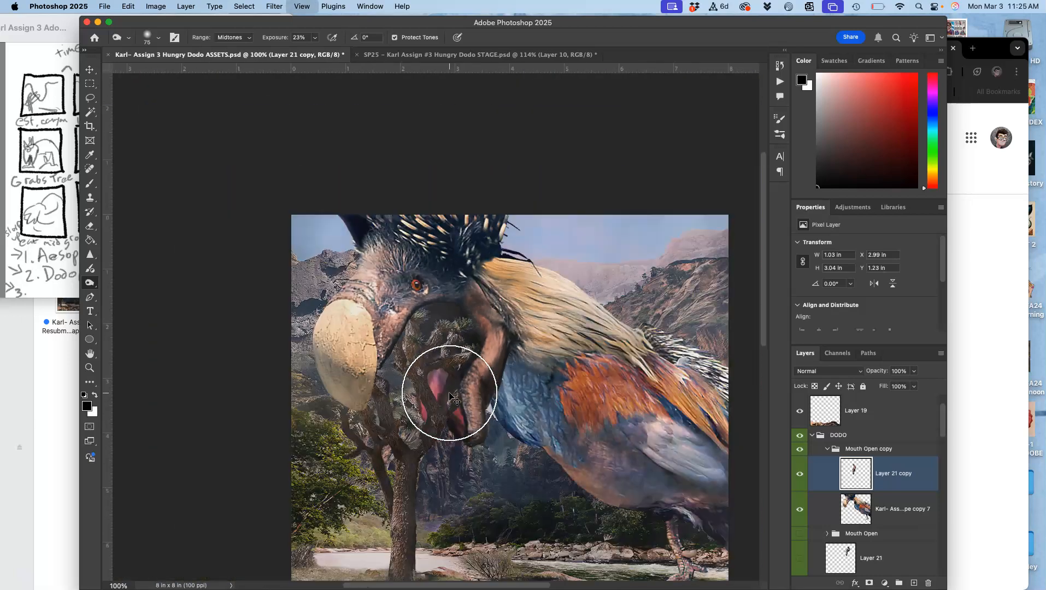
scroll(450, 393, "right", 2)
scroll(450, 393, "down", 1)
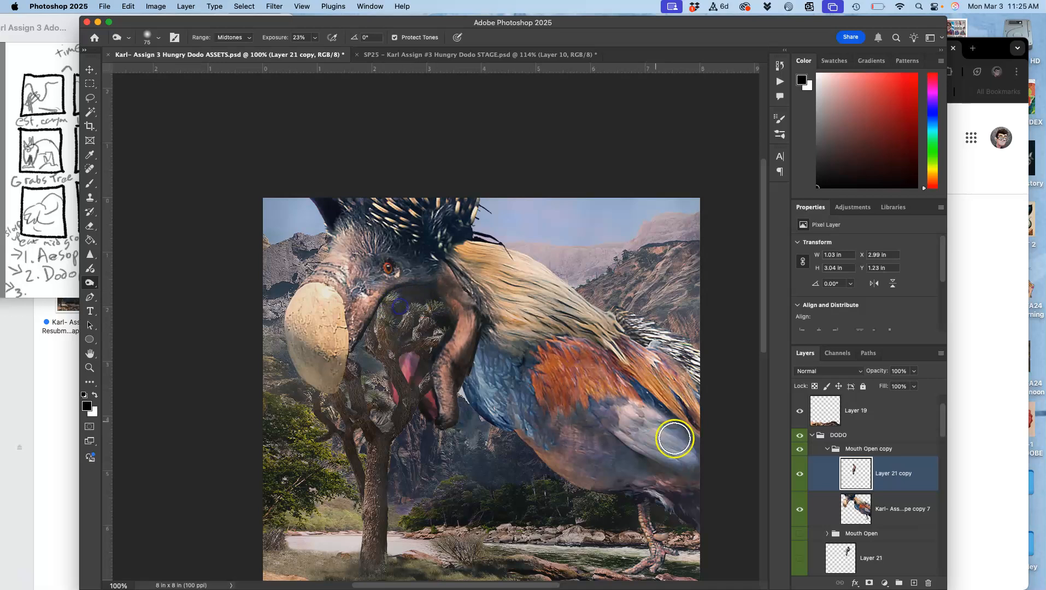
Burn the mouth interior on the Mouth layer with the range set to Shadows.
scroll(845, 570, "down", 1)
scroll(847, 511, "down", 8)
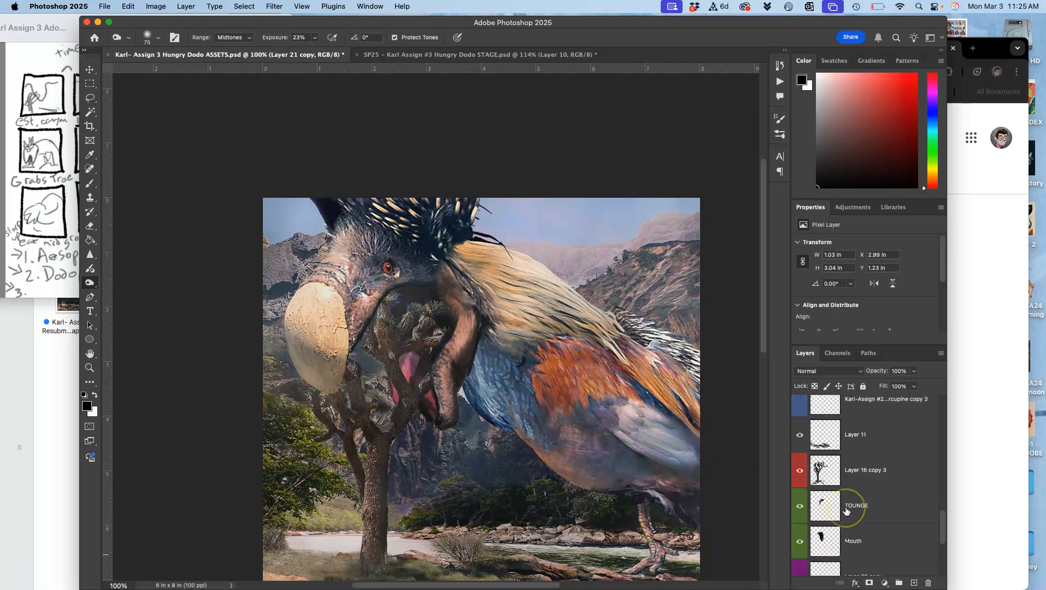
scroll(846, 511, "up", 1)
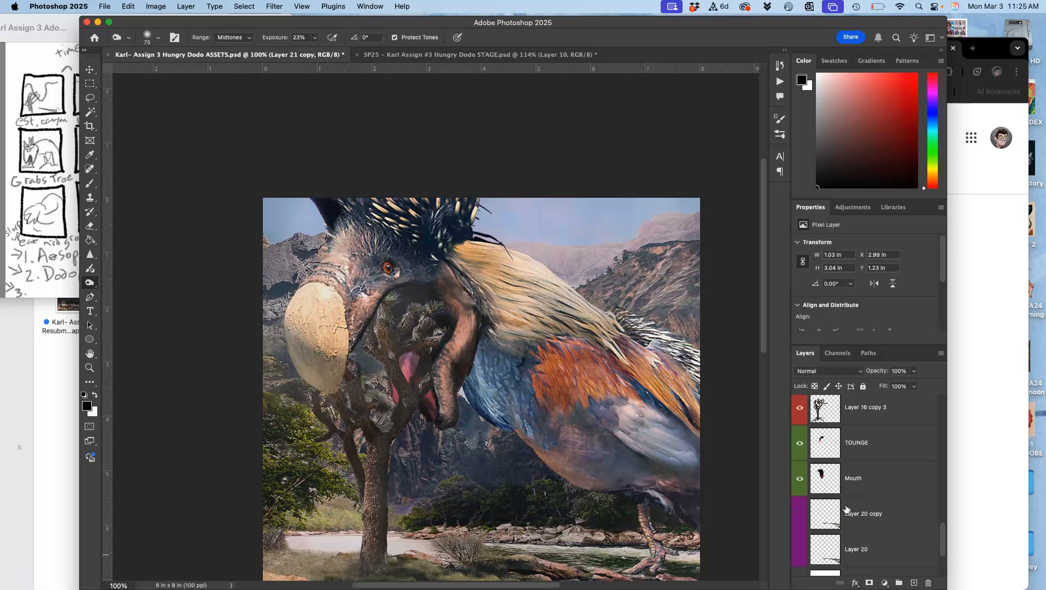
left_click(848, 469)
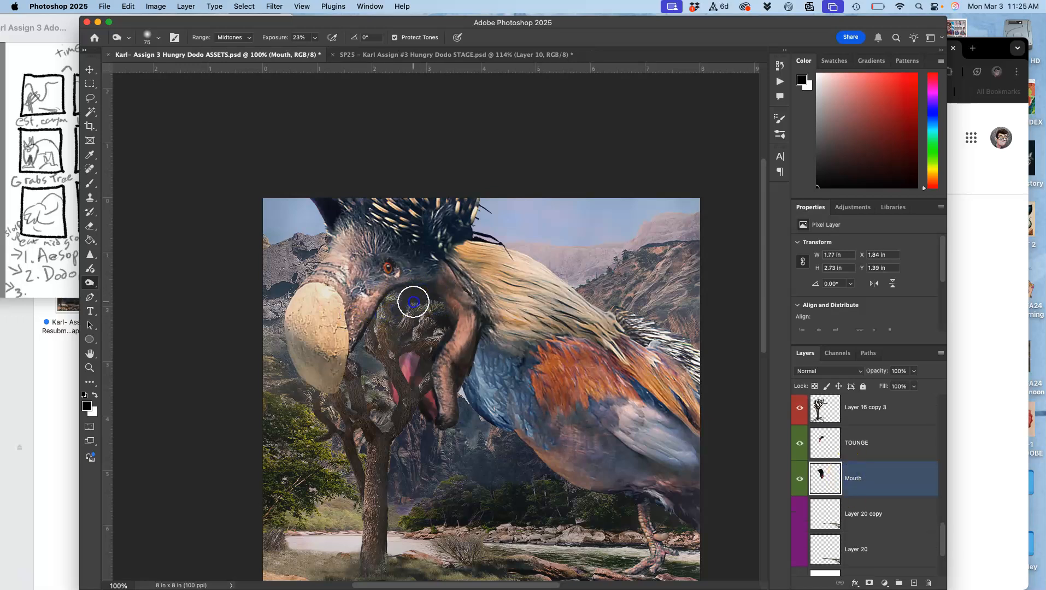
left_click(233, 37)
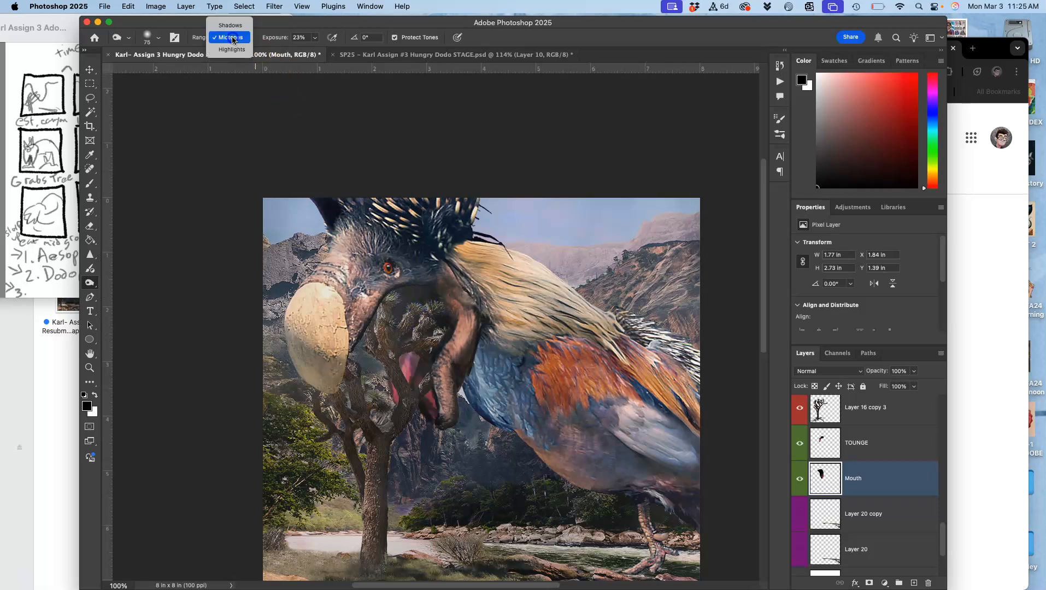
left_click(233, 27)
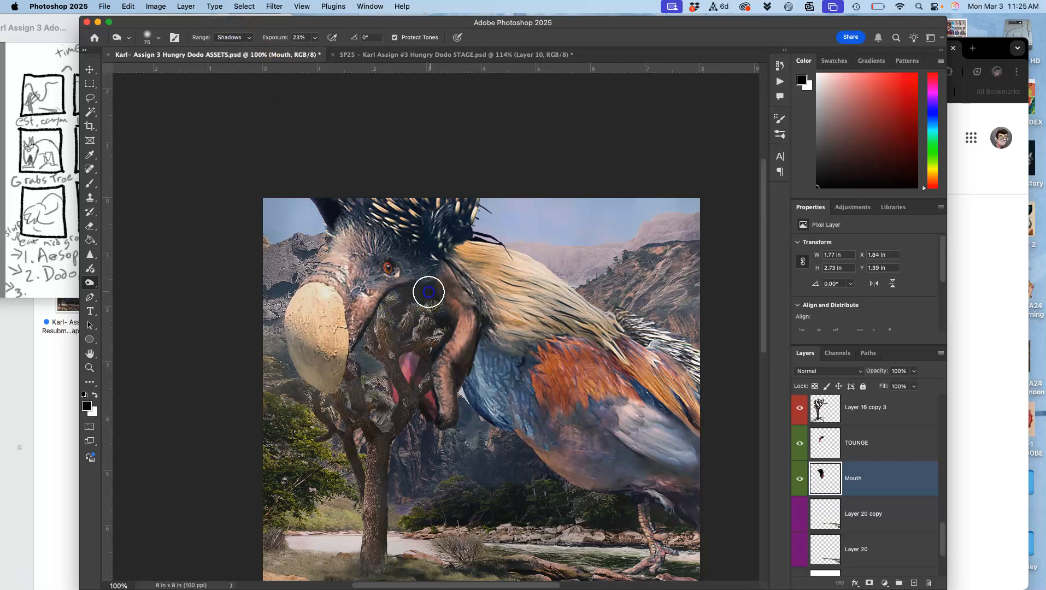
mouse_move(406, 299)
left_mouse_down()
mouse_move(421, 304)
mouse_move(408, 303)
mouse_move(438, 385)
mouse_move(432, 282)
mouse_move(420, 326)
mouse_move(437, 315)
mouse_move(436, 385)
left_mouse_up()
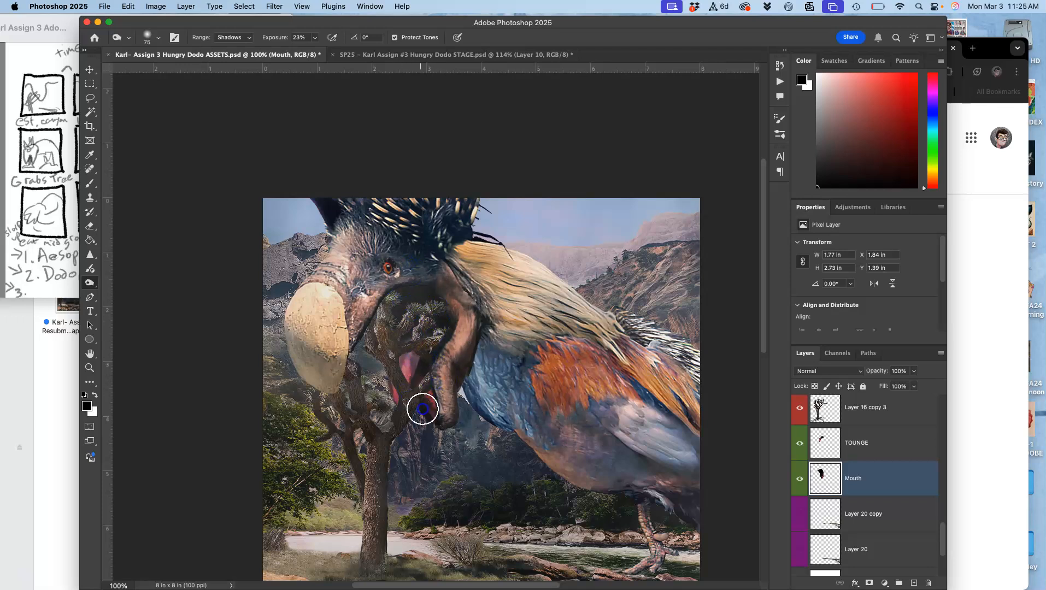
left_click(498, 495)
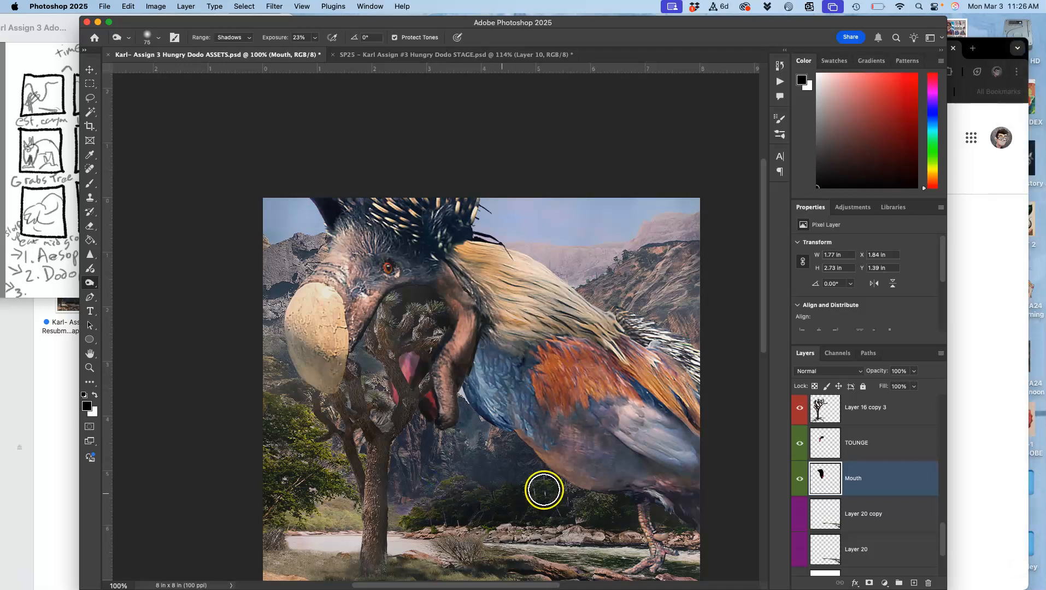
Burn the tongue on the TOUNGE layer and lower that layer's saturation to about -32.
left_click(841, 447)
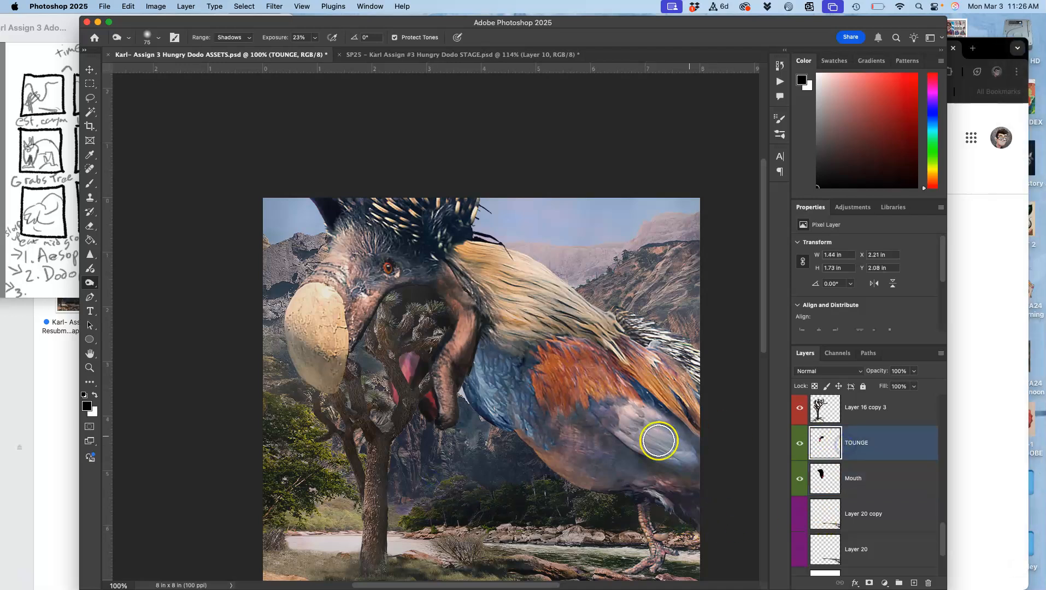
mouse_move(395, 395)
left_mouse_down()
mouse_move(402, 375)
mouse_move(403, 444)
left_mouse_up()
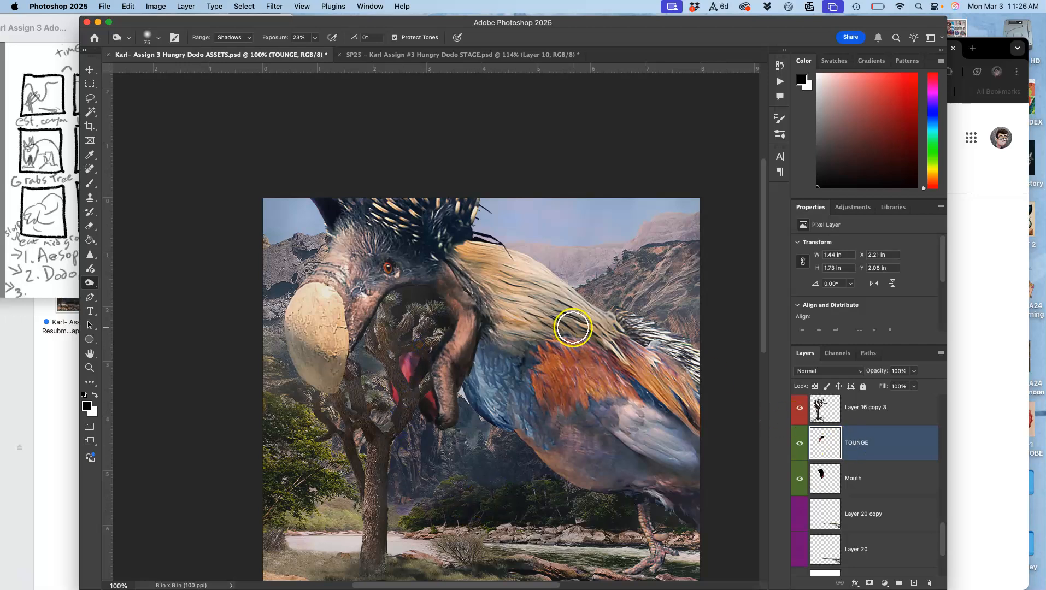
left_click(156, 9)
mouse_move(173, 36)
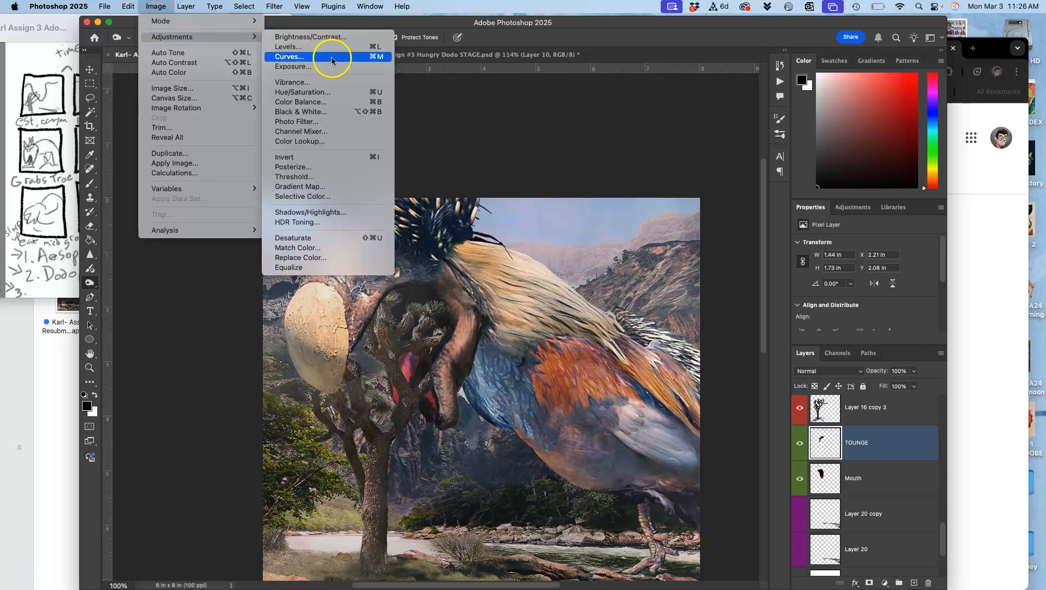
left_click(322, 93)
left_click_drag(734, 217, 721, 222)
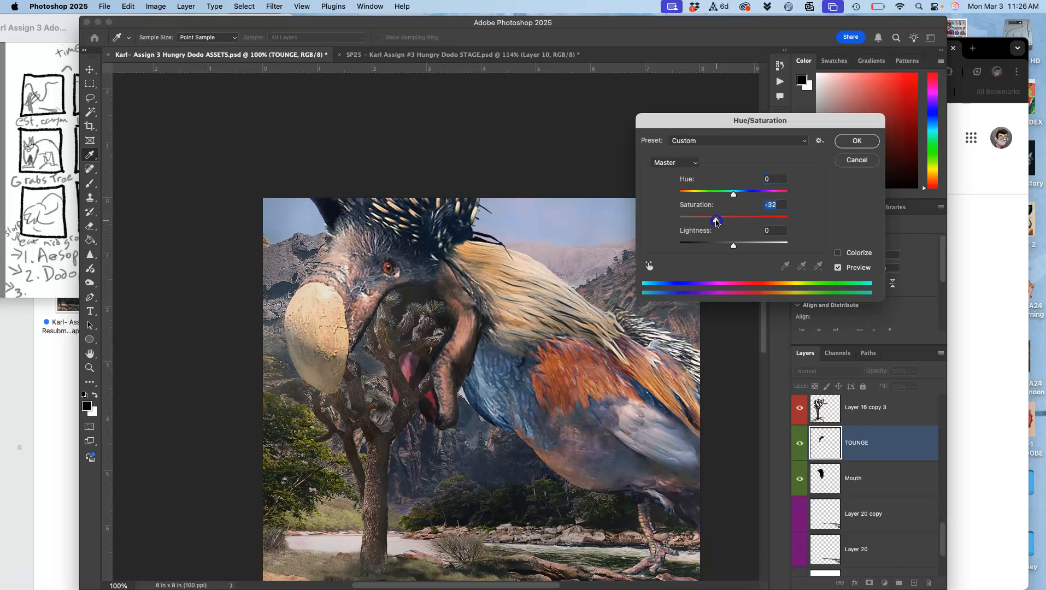
left_click(845, 141)
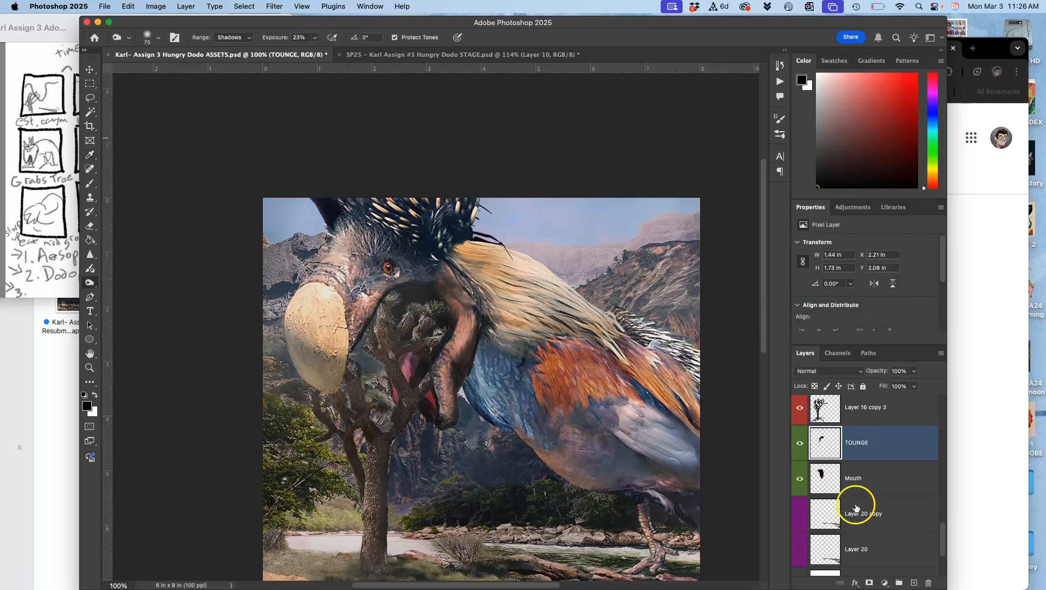
Reduce the Mouth layer's saturation to -22 with Hue/Saturation.
left_click(858, 488)
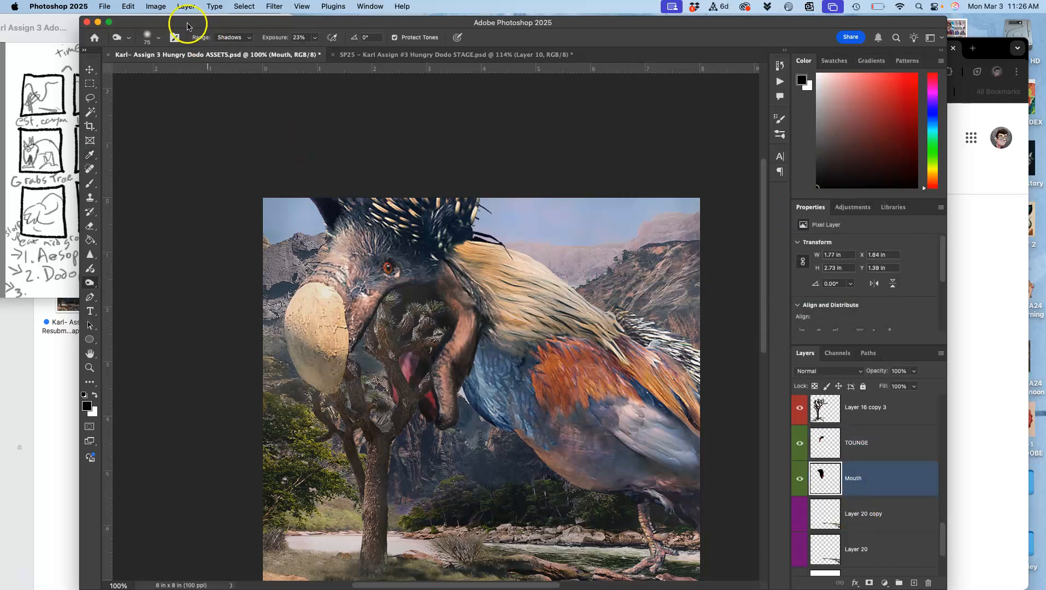
left_click(163, 7)
mouse_move(166, 41)
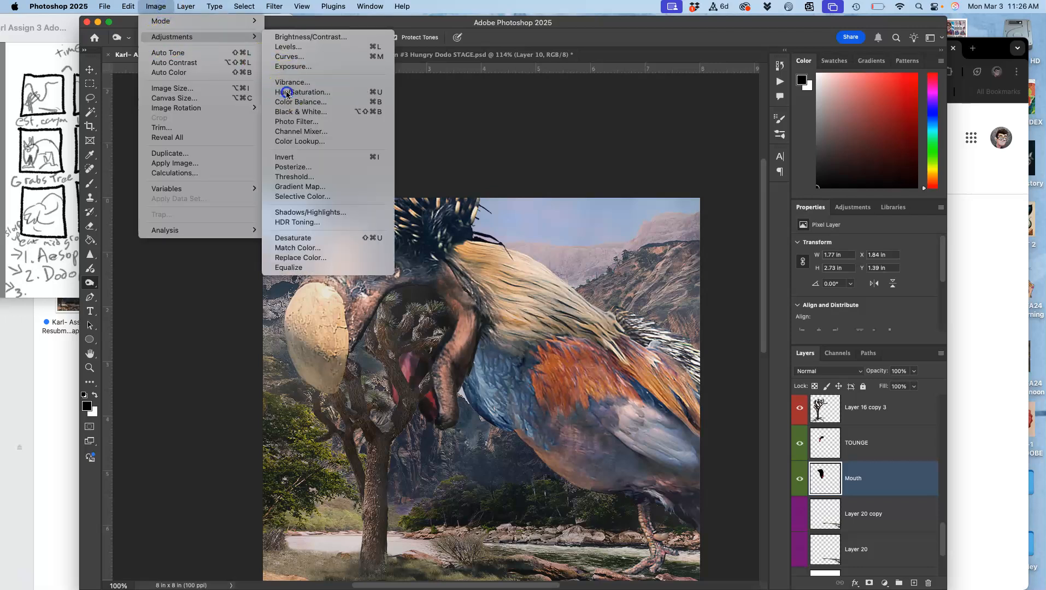
left_click(296, 83)
left_click_drag(734, 220, 734, 223)
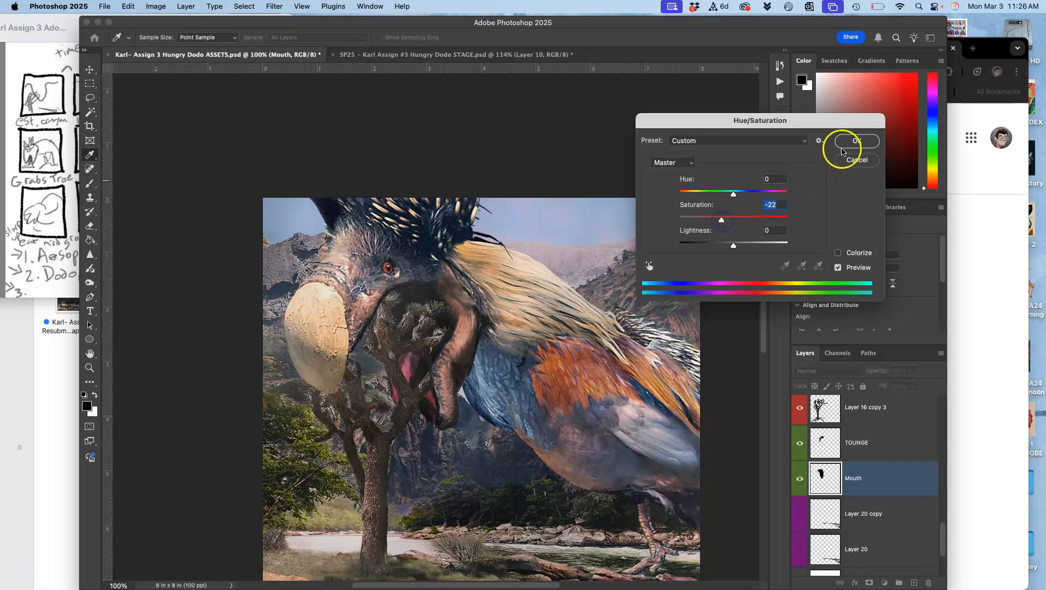
left_click(854, 141)
key("o")
scroll(561, 313, "right", 2)
scroll(561, 313, "down", 1)
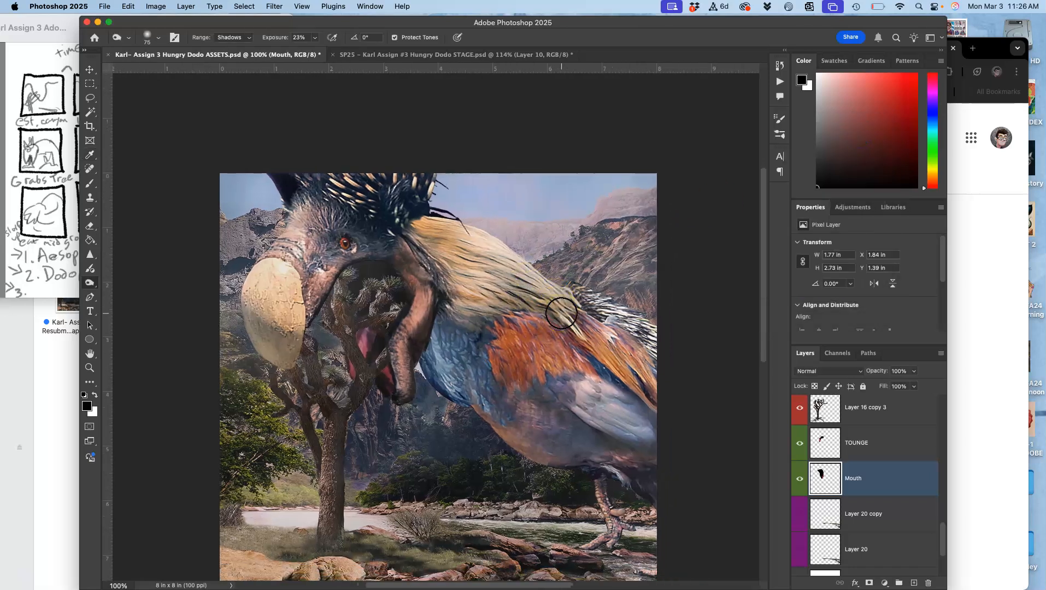
key("super+minus")
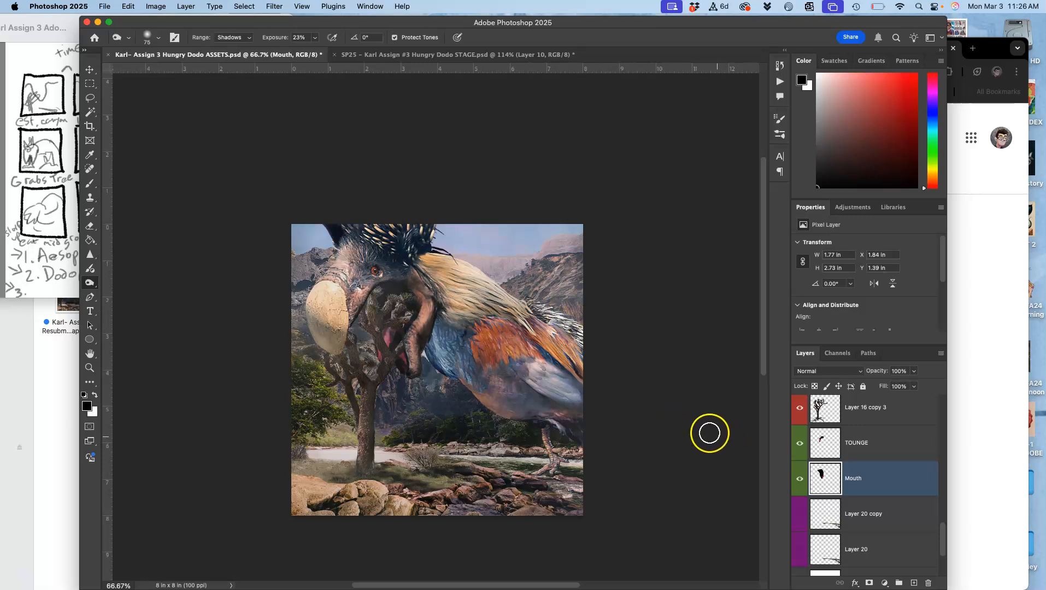
key("super+0")
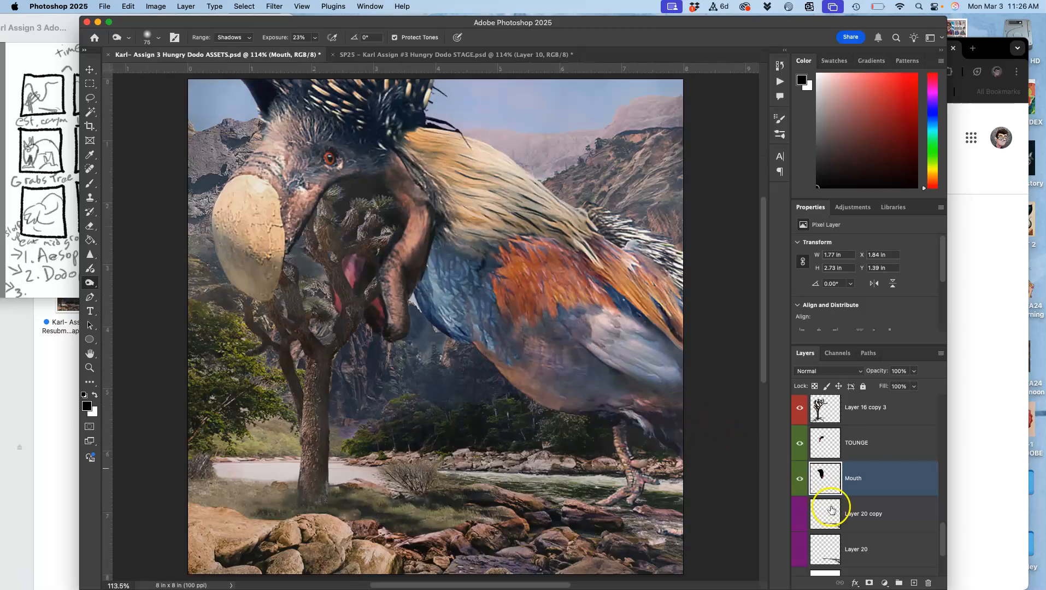
Turn on Layer 20's visibility and set Layer 14's opacity to 8%.
scroll(822, 525, "down", 2)
left_click(799, 516)
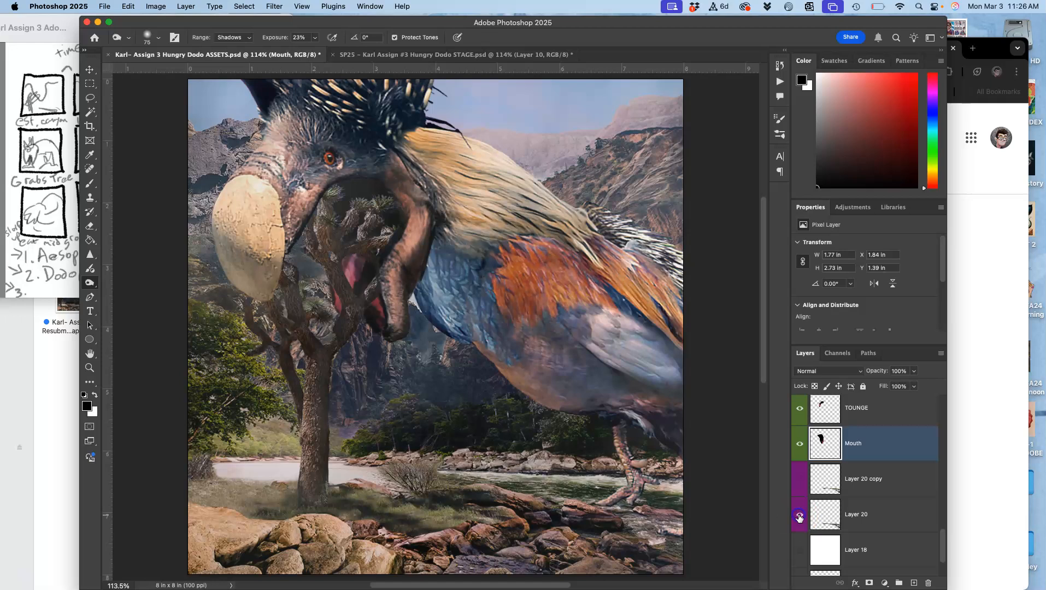
scroll(839, 485, "up", 20)
scroll(840, 484, "down", 10)
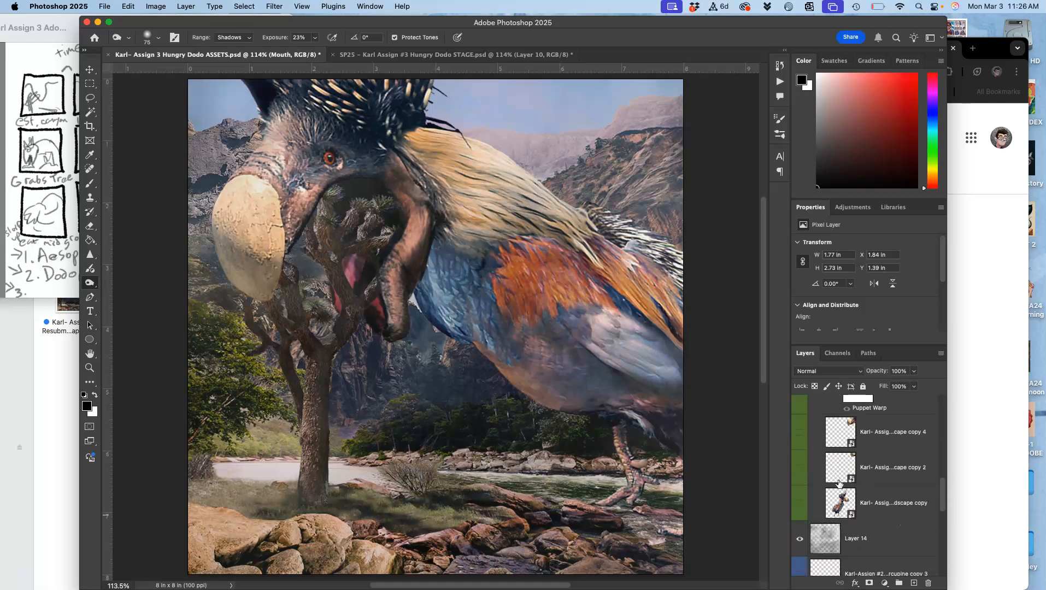
left_click(861, 414)
left_click(914, 372)
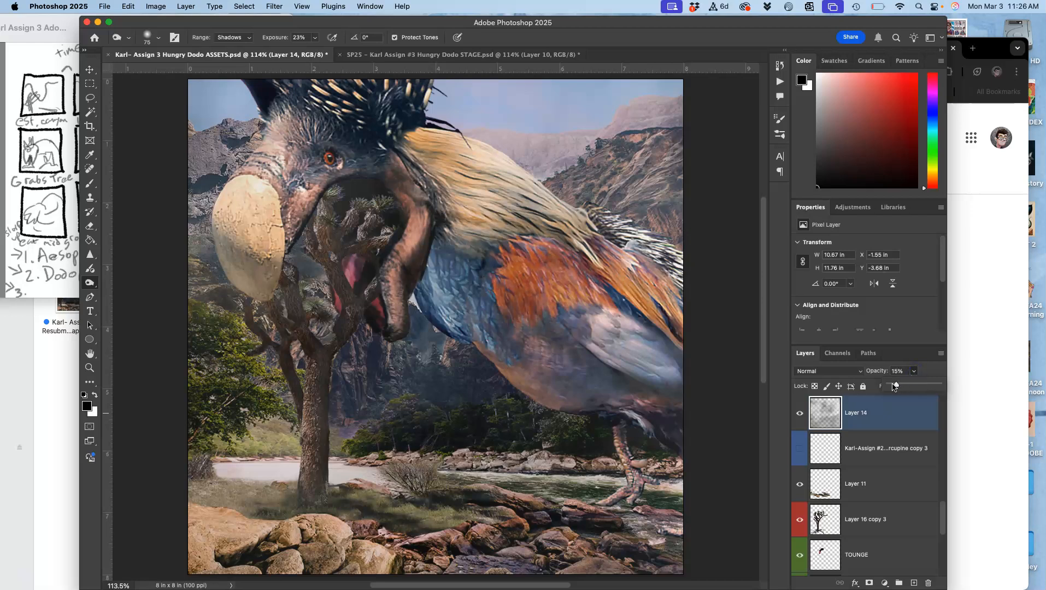
scroll(883, 474, "up", 8)
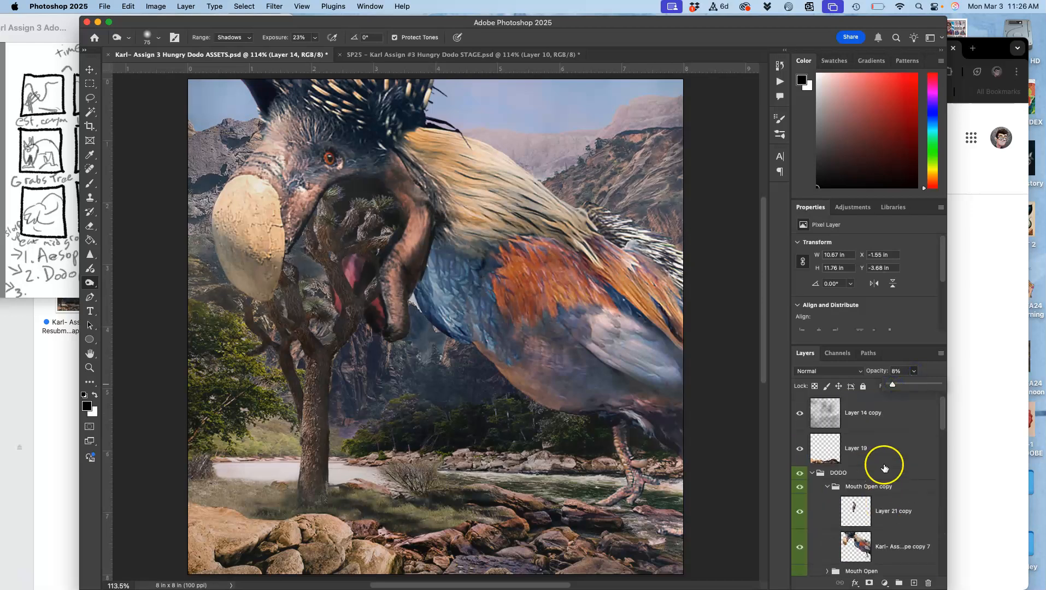
Set the opacity of Layer 14 copy to 25%.
left_click(881, 413)
left_click(914, 371)
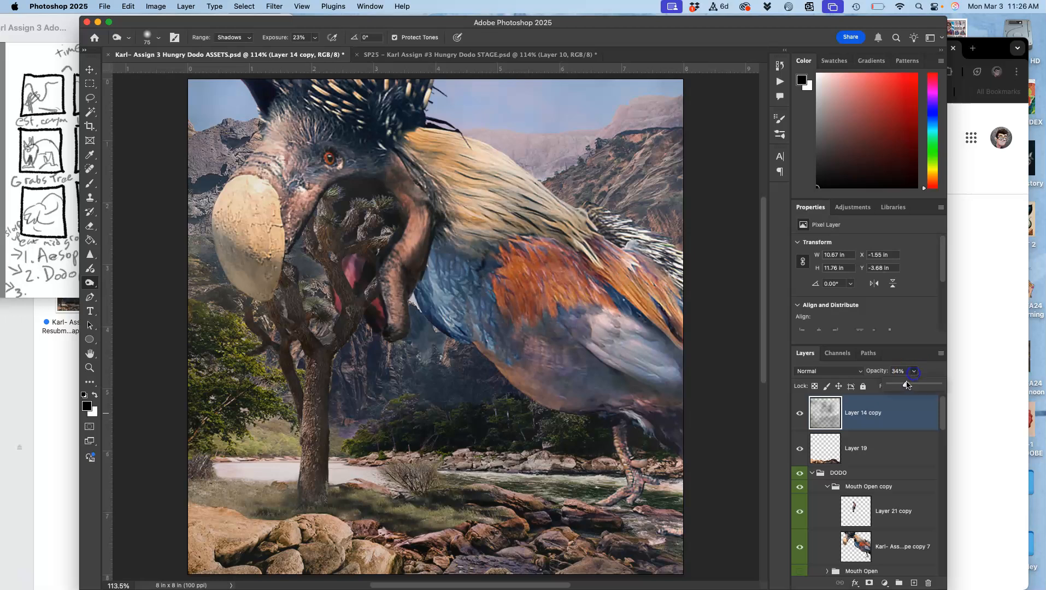
left_click_drag(903, 387, 902, 387)
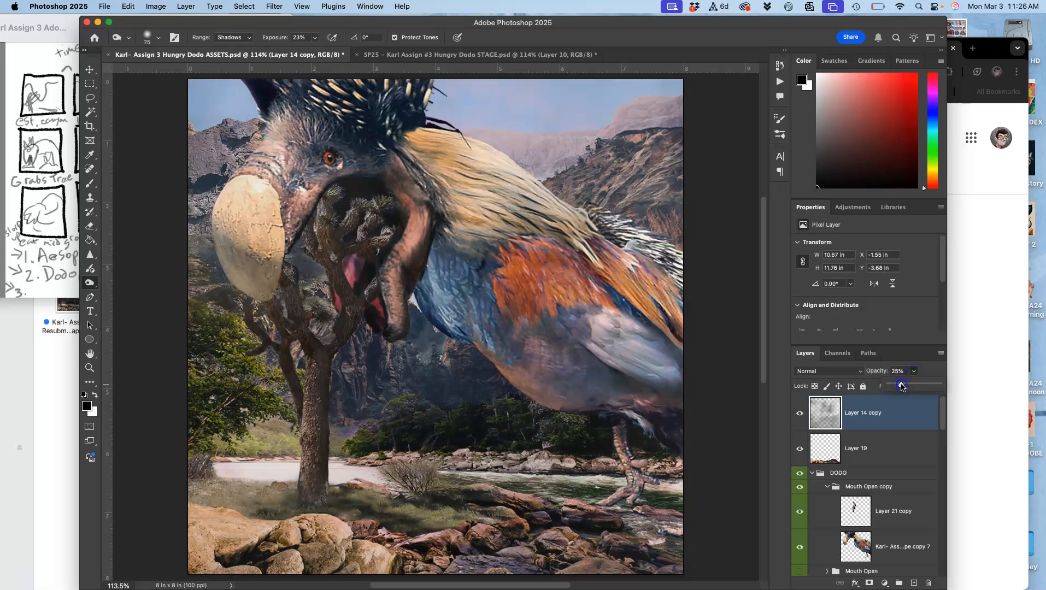
Make a merged copy of the visible artwork in ASSETS and paste it as a new layer above Layer 12 in STAGE.
left_click(483, 56)
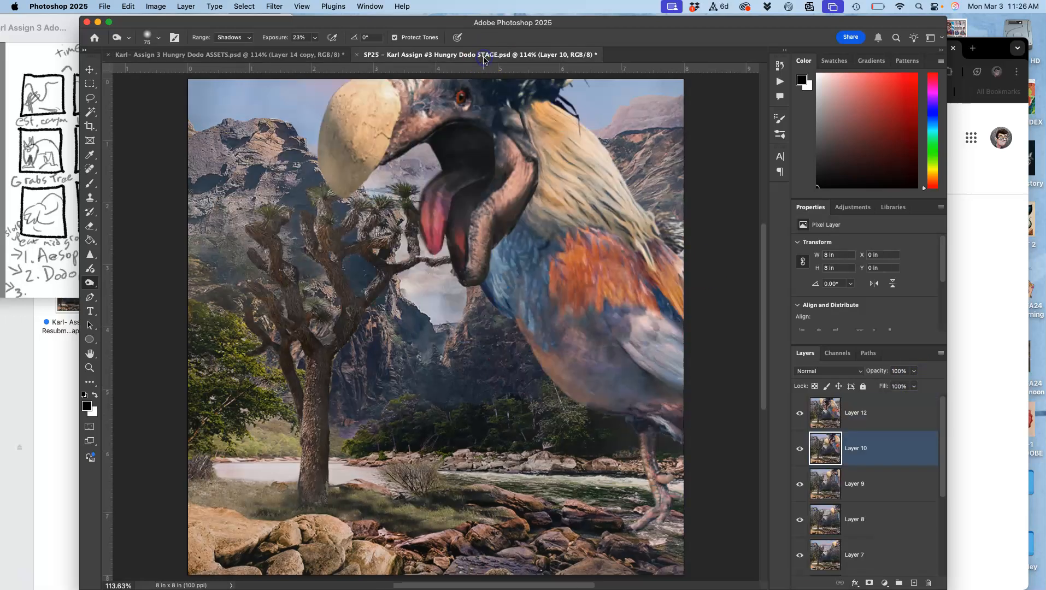
left_click(323, 56)
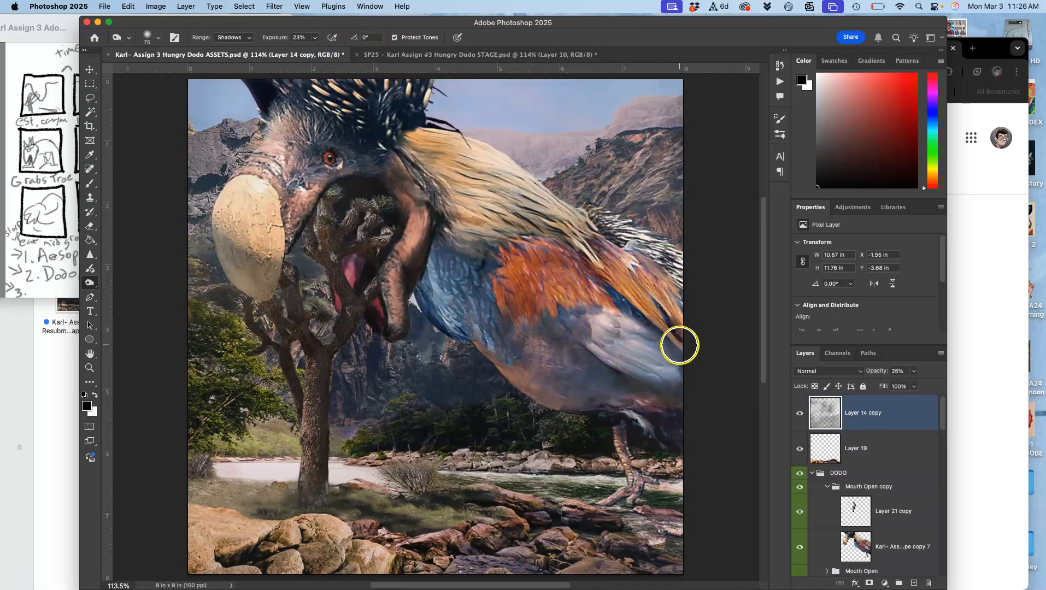
left_click(182, 9)
left_click(202, 407, "alt")
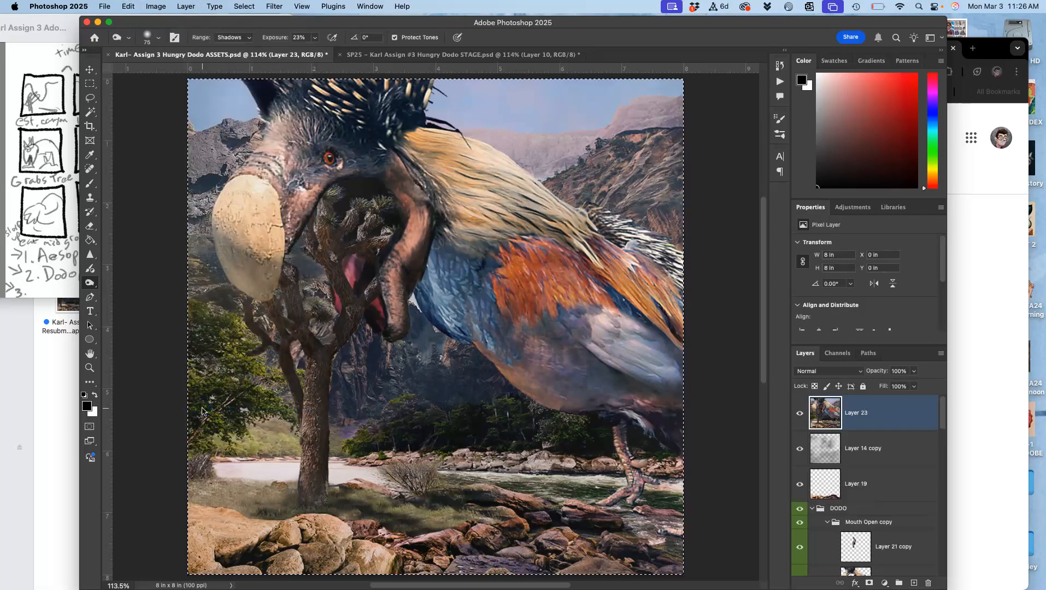
left_click(453, 57)
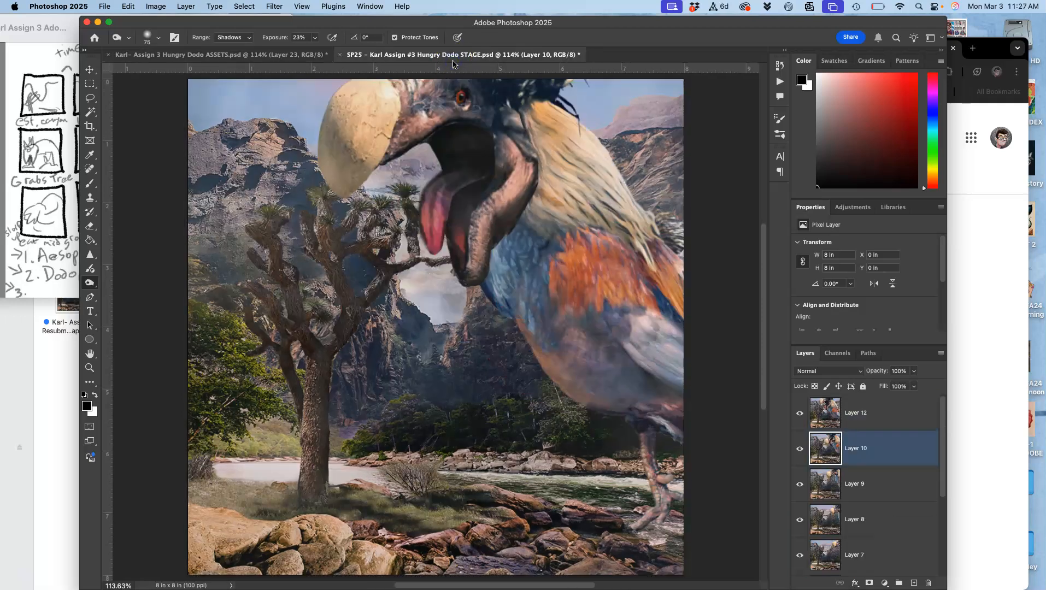
left_click(868, 418)
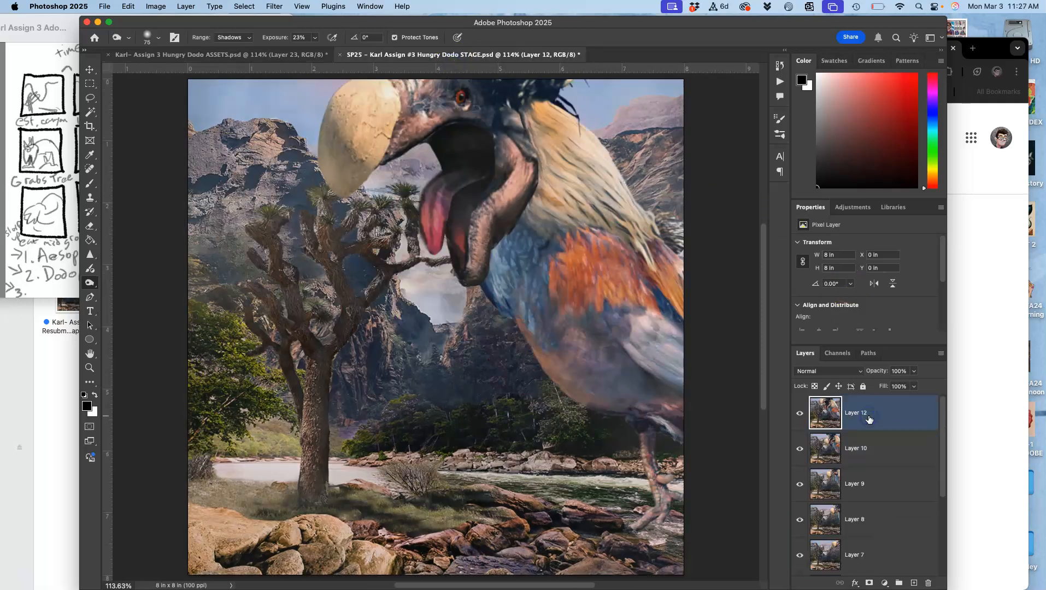
key("super+v")
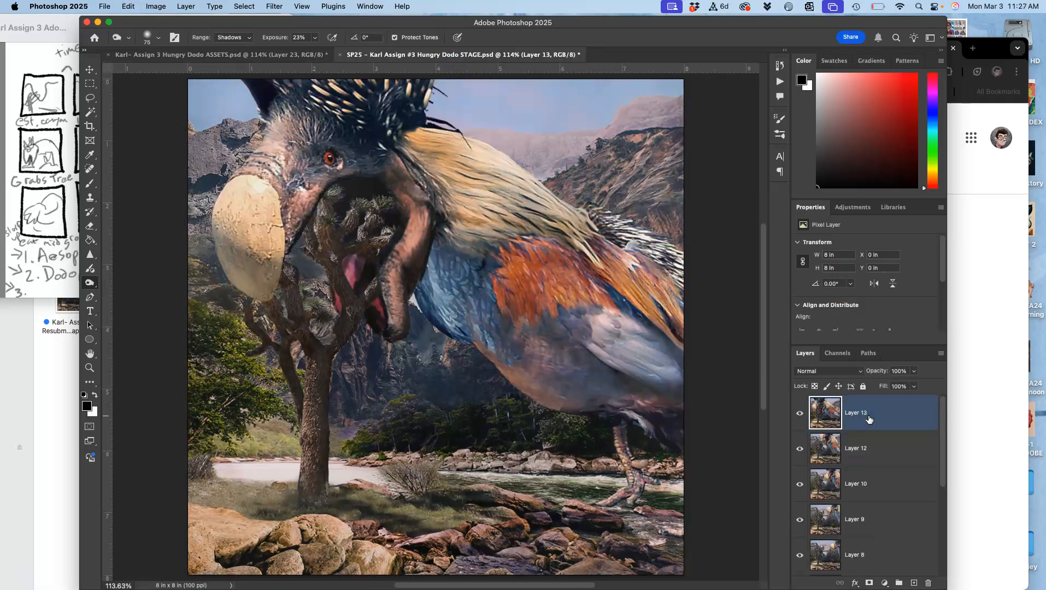
Toggle Layer 13's visibility repeatedly to compare the new frame with the previous one.
left_click(799, 416)
left_click(798, 417)
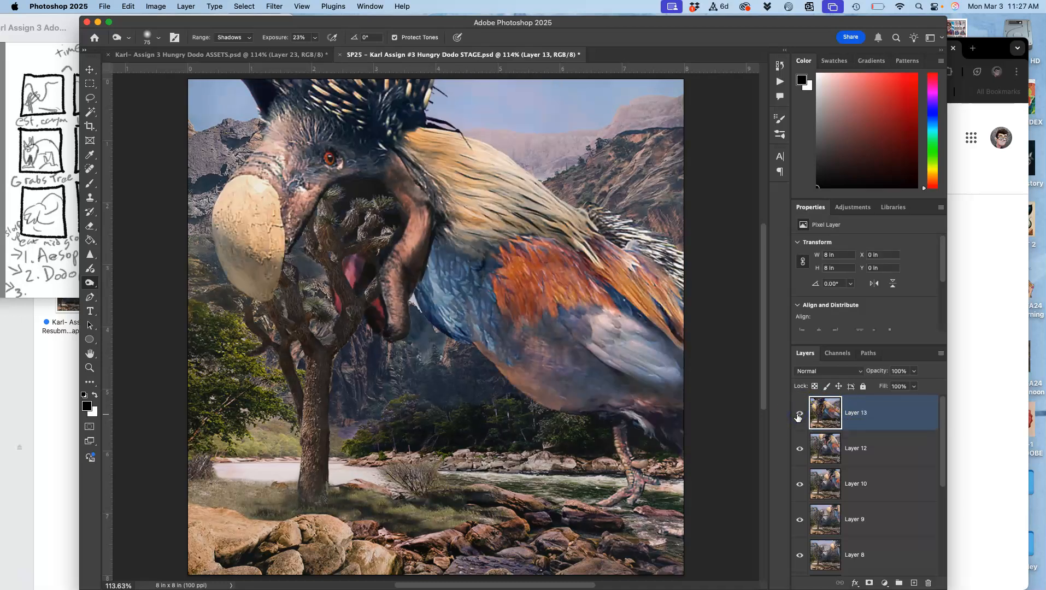
left_click(798, 416)
left_click(799, 416)
left_click(798, 417)
left_click(798, 417)
left_click(798, 416)
left_click(799, 417)
mouse_move(798, 416)
left_mouse_down()
mouse_move(802, 433)
mouse_move(802, 416)
left_mouse_up()
Hide and show Layers 13, 12, 10 and 9 in sequence to preview the dodo's motion across frames.
left_click(801, 417)
left_click(801, 448)
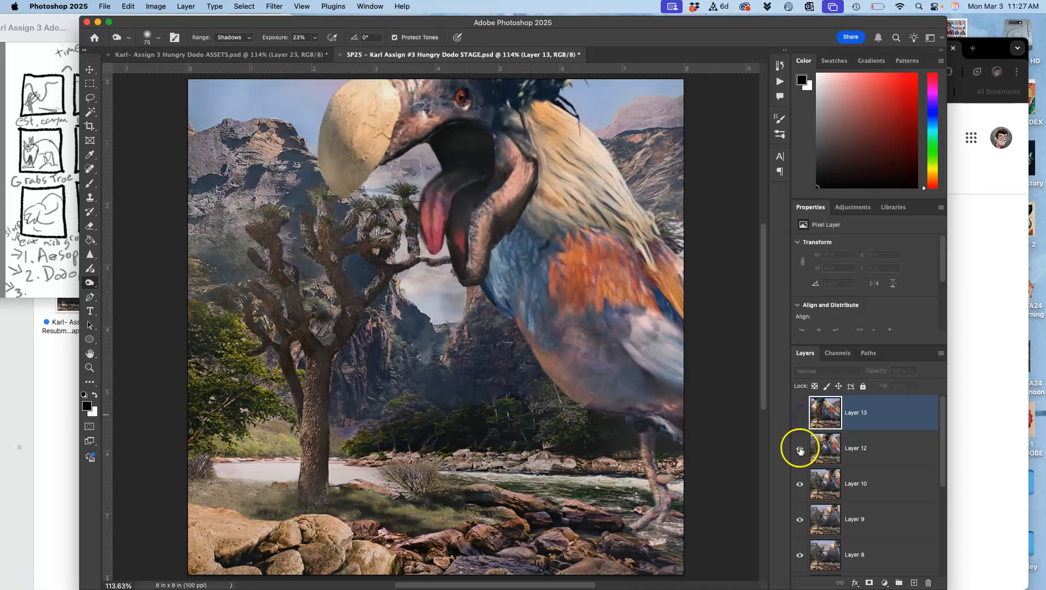
left_click(798, 480)
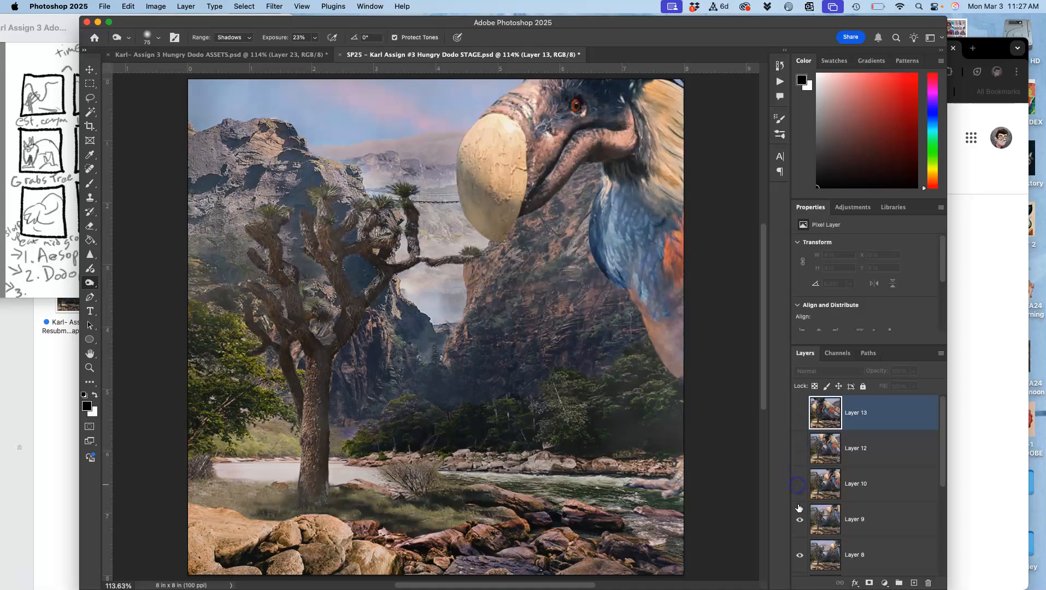
left_click(797, 519)
left_click(797, 519)
left_click(798, 485)
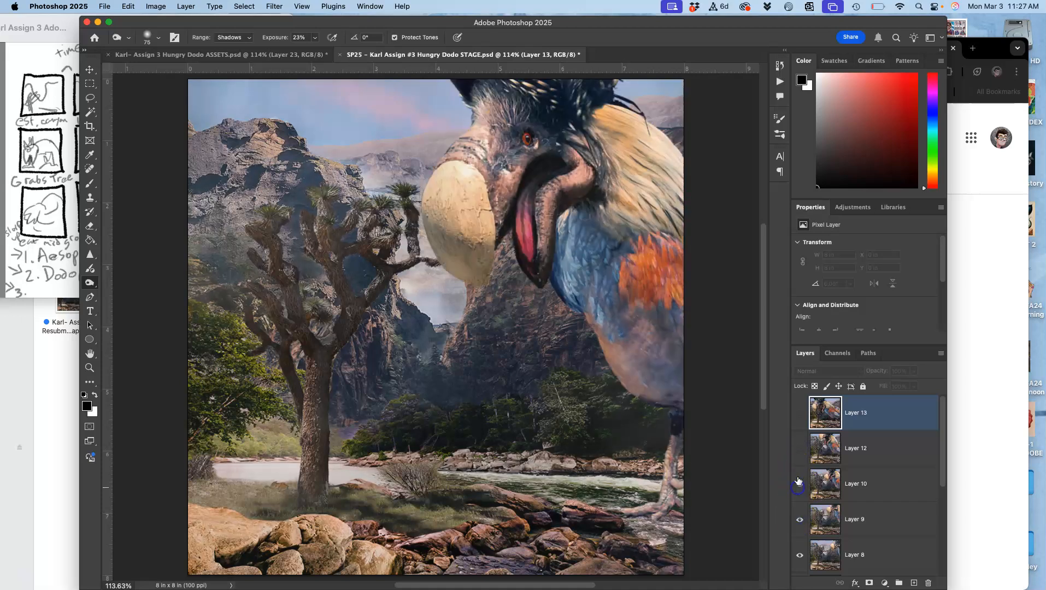
left_click(800, 452)
left_click(797, 415)
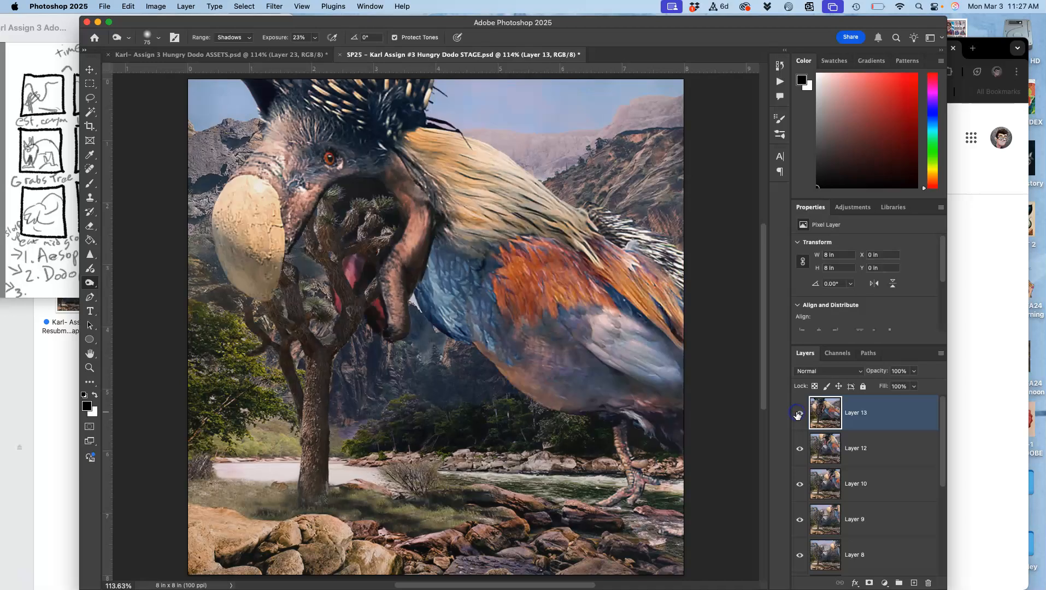
left_click(797, 415)
left_click(801, 444)
left_click(801, 444)
left_click(800, 444)
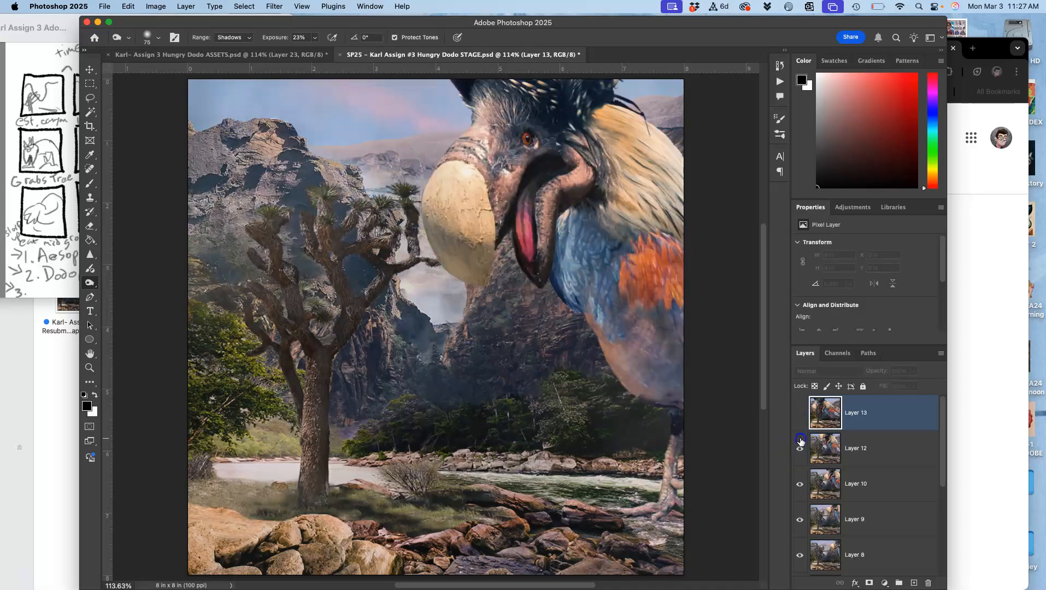
left_click(800, 444)
left_click(799, 417)
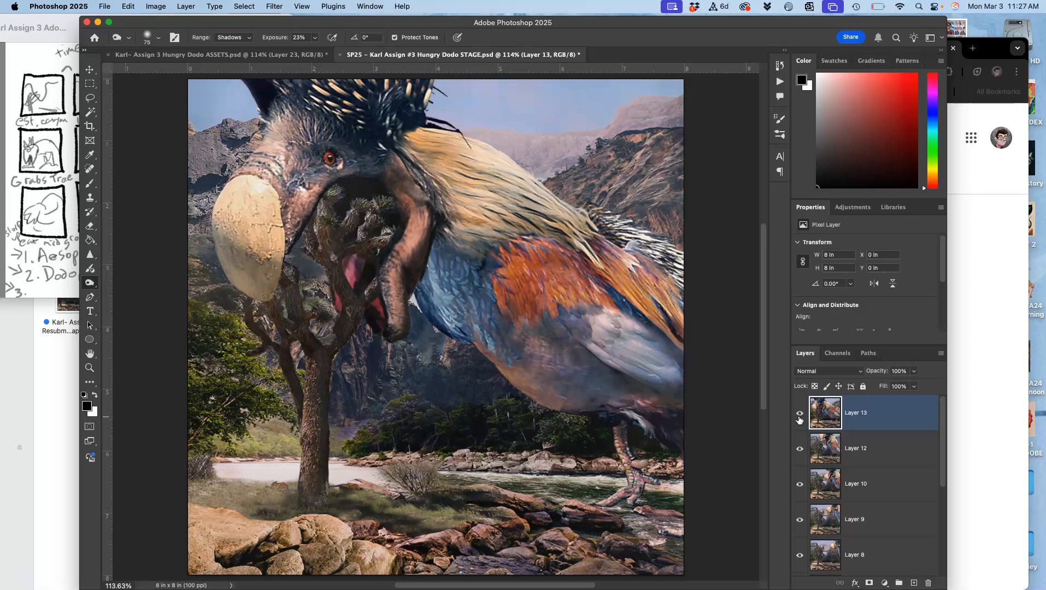
left_click(799, 417)
left_click(800, 418)
Delete the merged Layer 23 in ASSETS and set the opacity of Layer 14 copy to 38%.
left_click(267, 55)
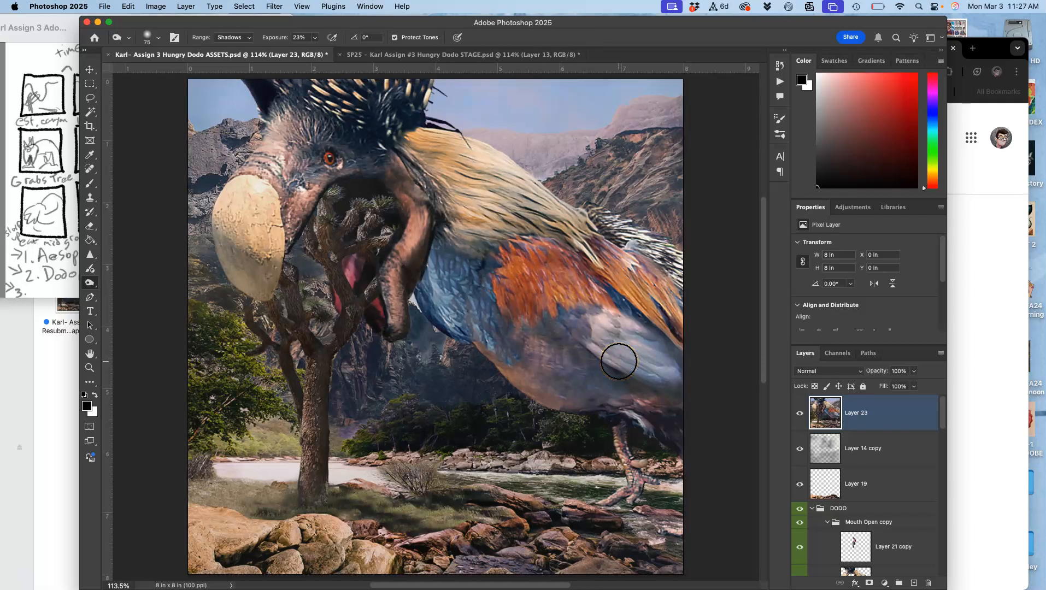
key("Delete")
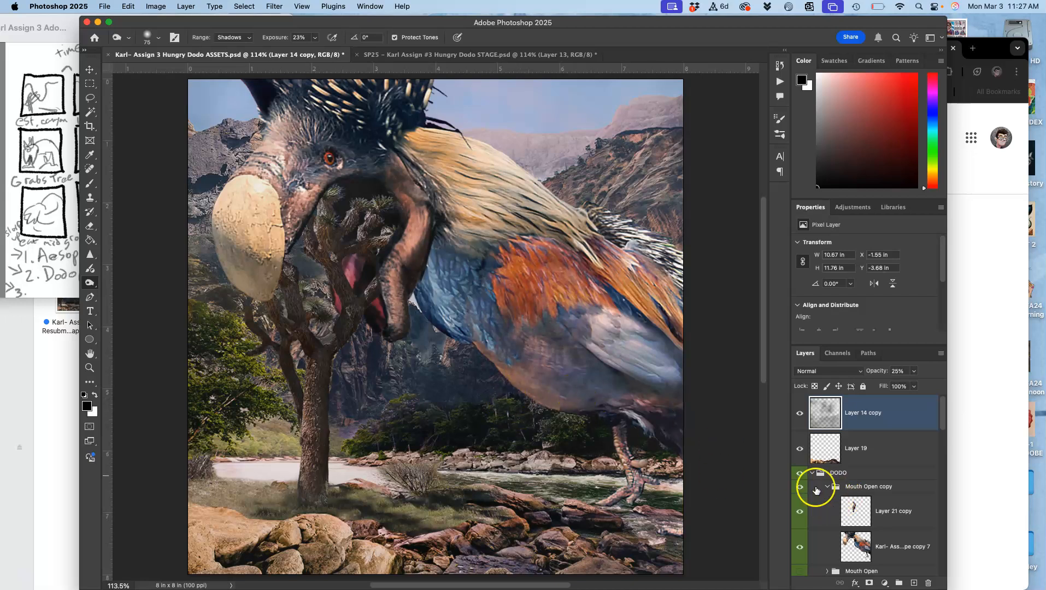
left_click(913, 372)
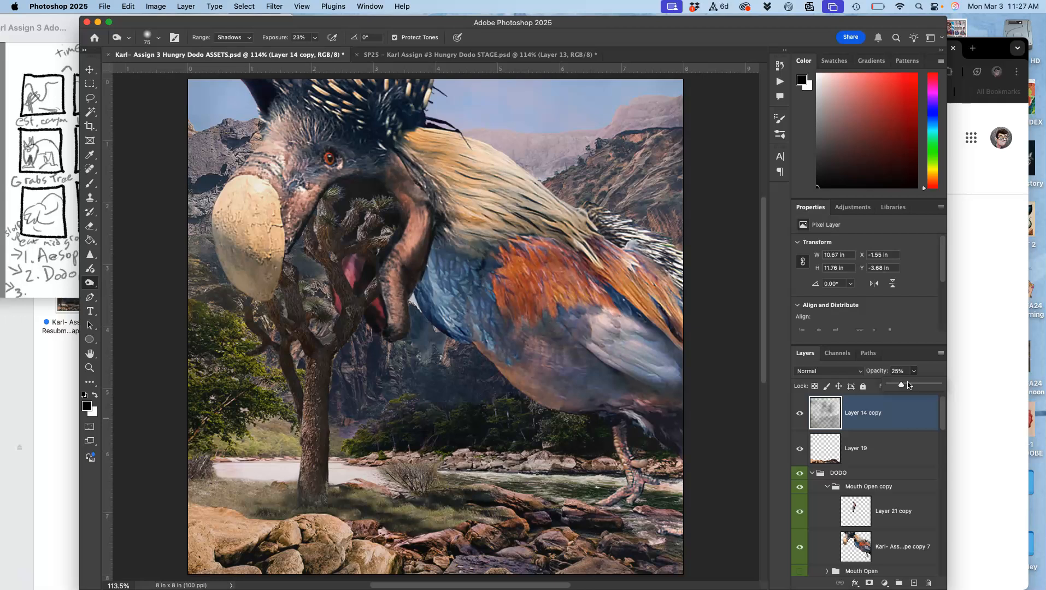
left_click(908, 386)
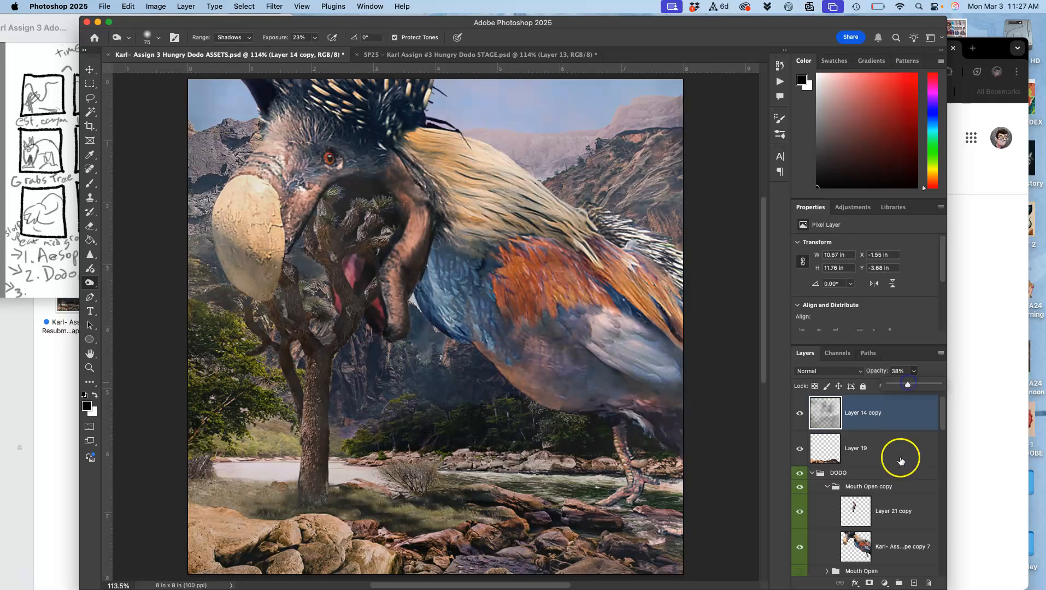
Duplicate the Mouth Open copy group inside DODO, then hide and collapse the original group.
scroll(896, 476, "down", 3)
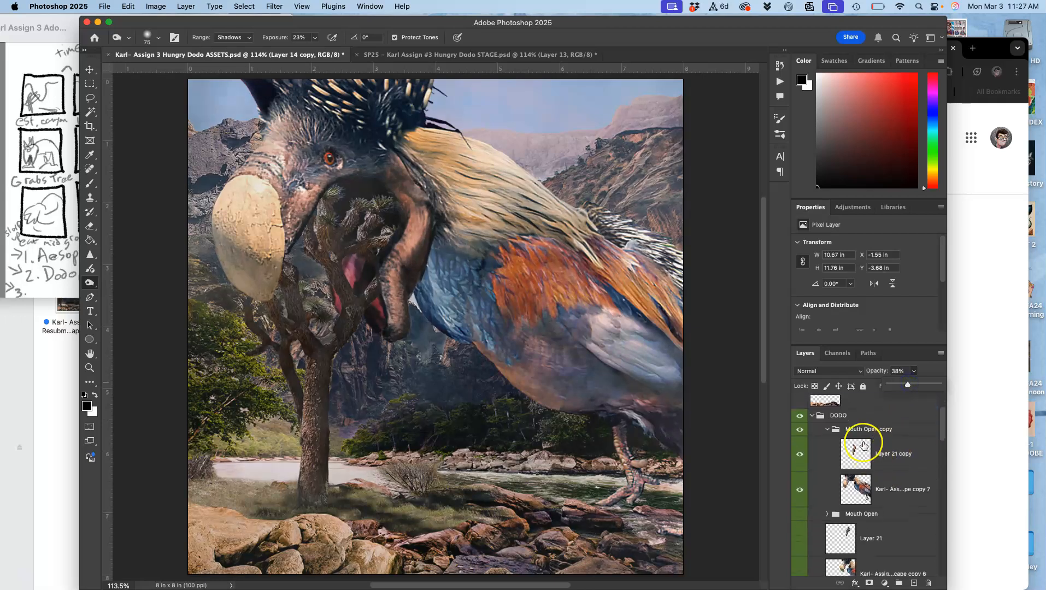
left_click(859, 431)
key("super+j")
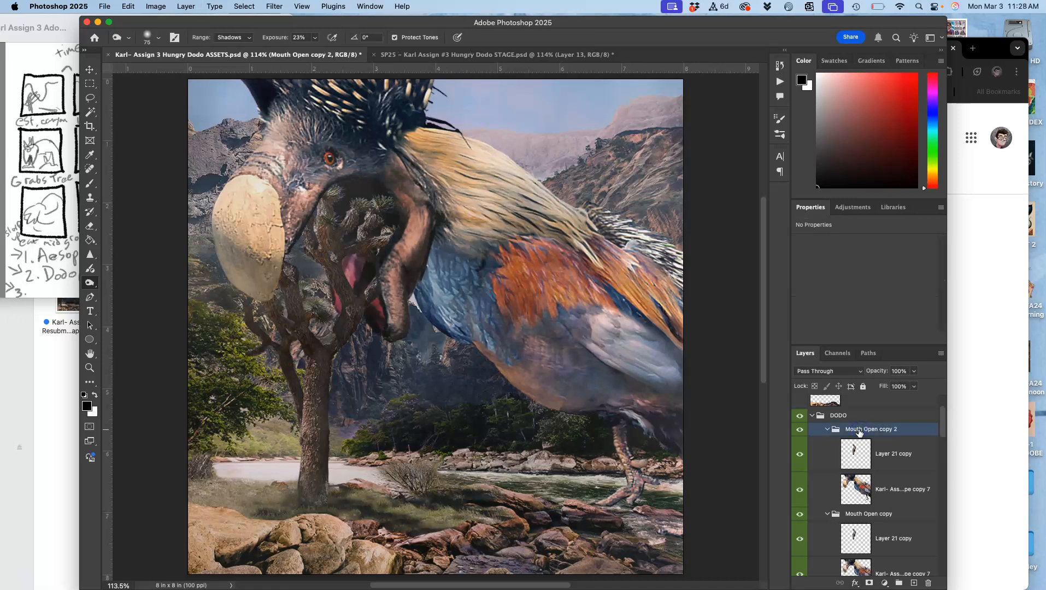
left_click(800, 515)
left_click(824, 515)
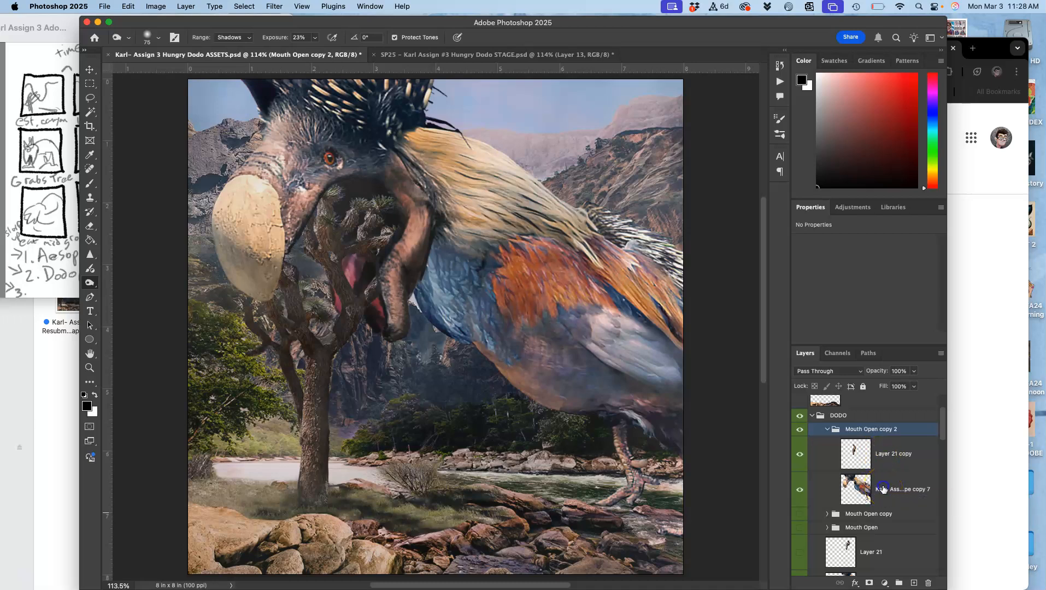
Puppet Warp the dodo body layer in Mouth Open copy 2, pinning the legs and pulling the head pin down to about X 2.1 in, Y 2.0 in.
left_click(885, 489)
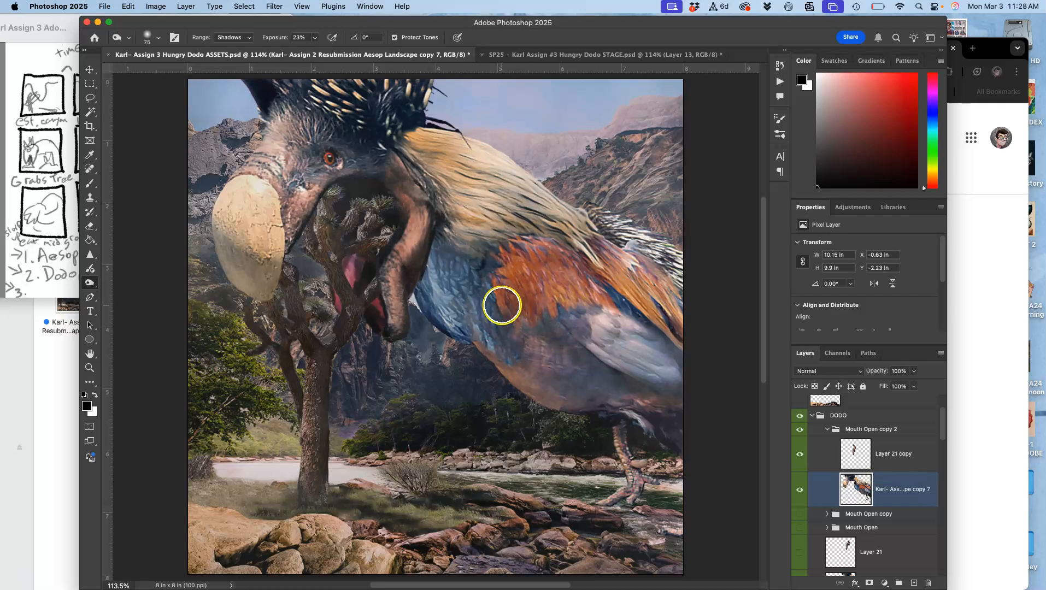
left_click(131, 6)
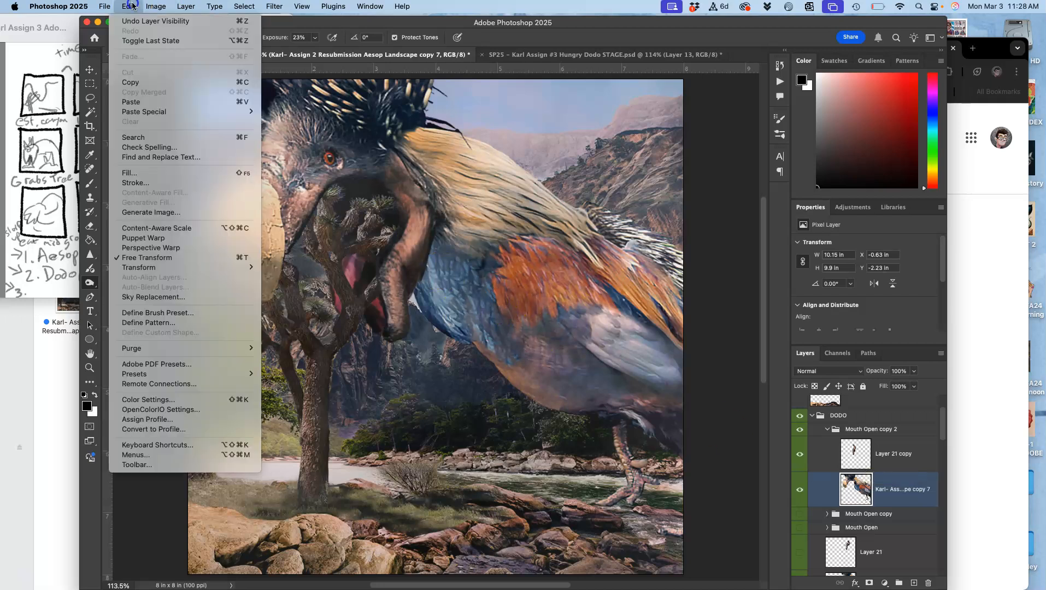
left_click(158, 239)
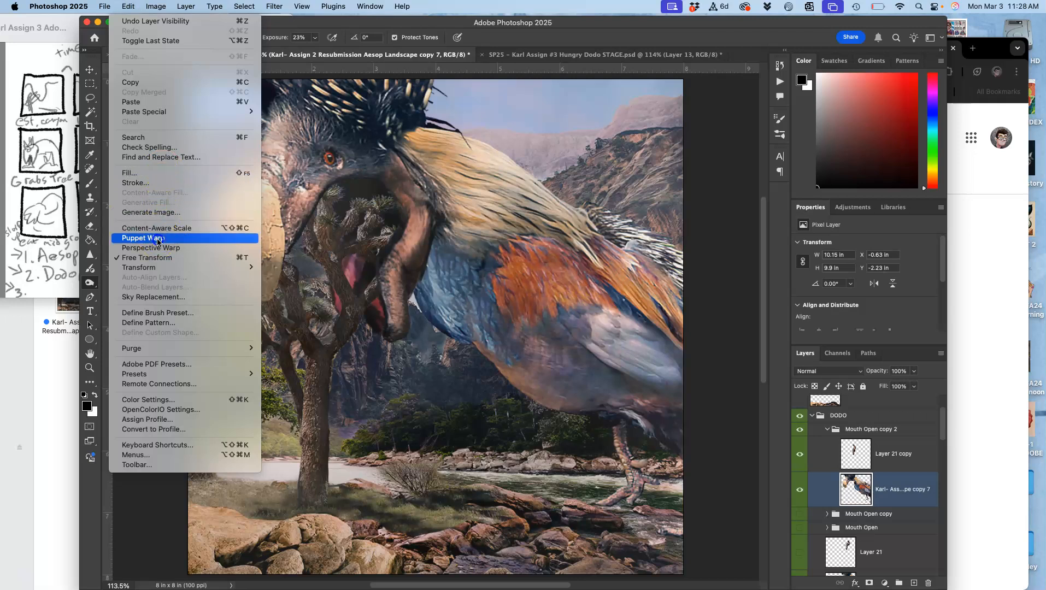
left_click(626, 457)
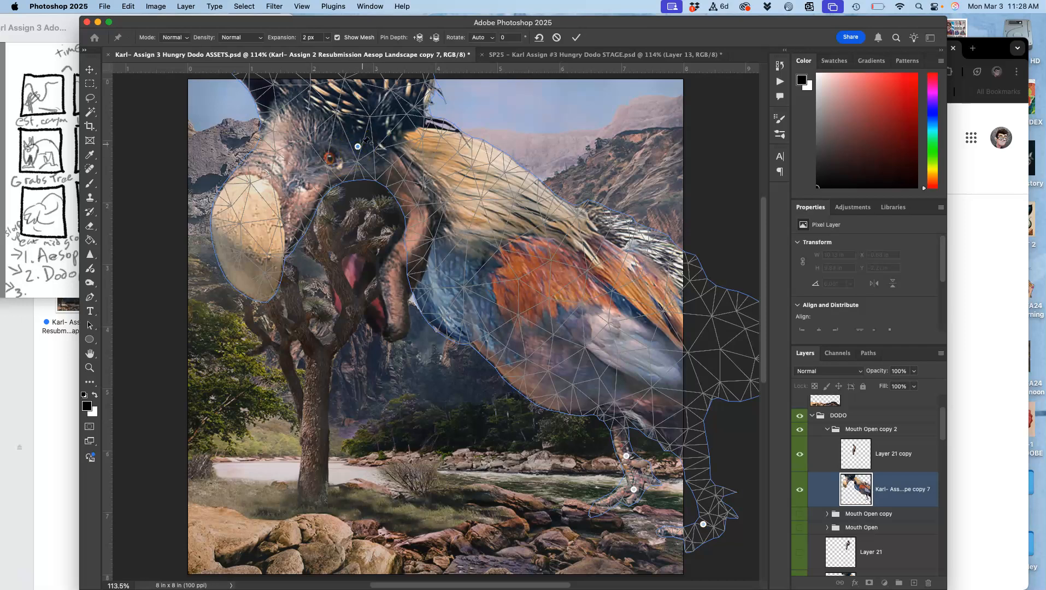
left_click_drag(359, 147, 320, 204)
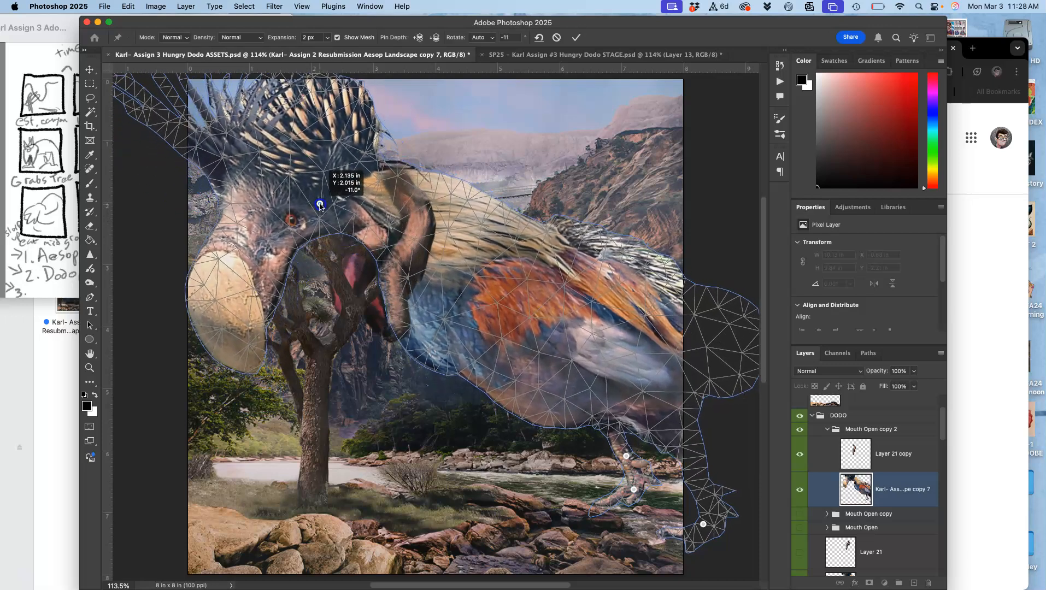